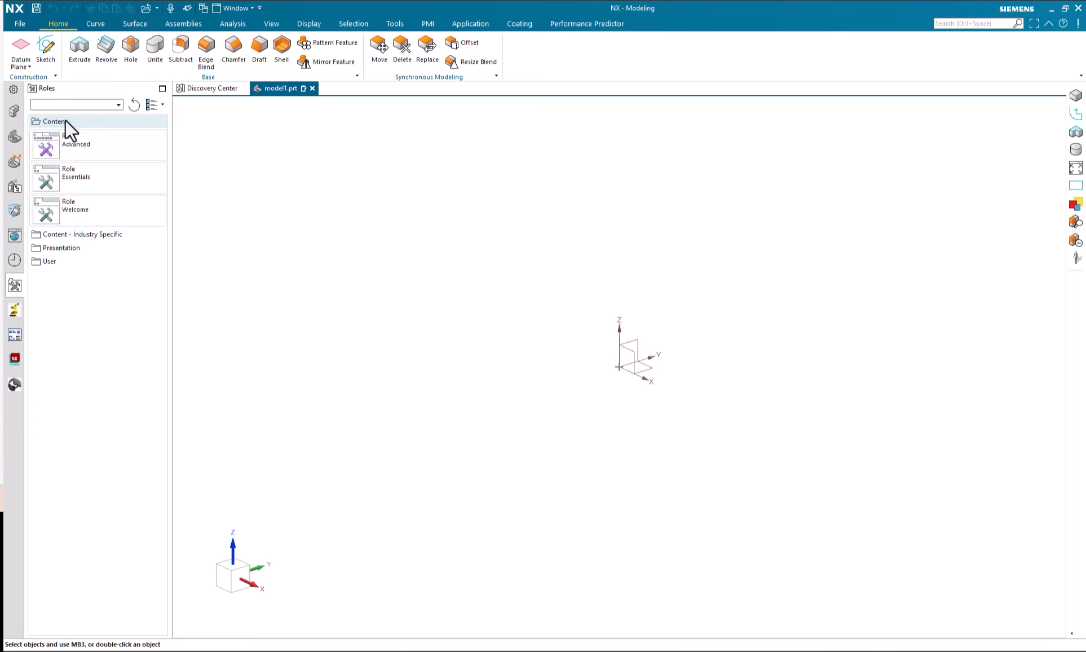
Step: Activate the Advanced role and create a block 3000 mm long, 100 mm wide and 10 mm high at the origin
left_click(88, 145)
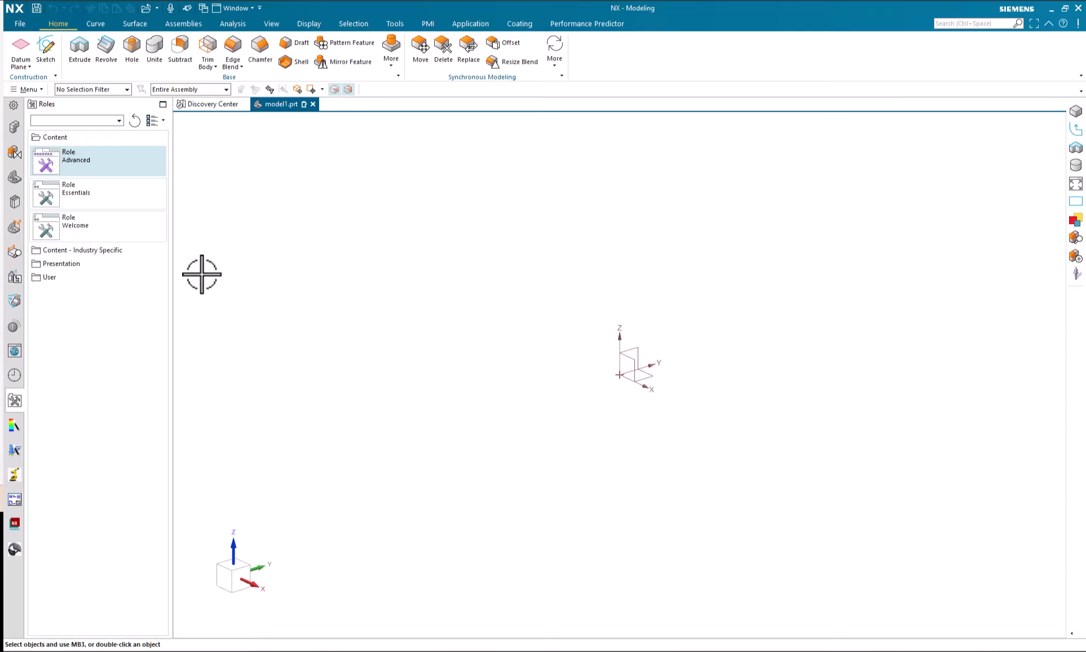
left_click(397, 67)
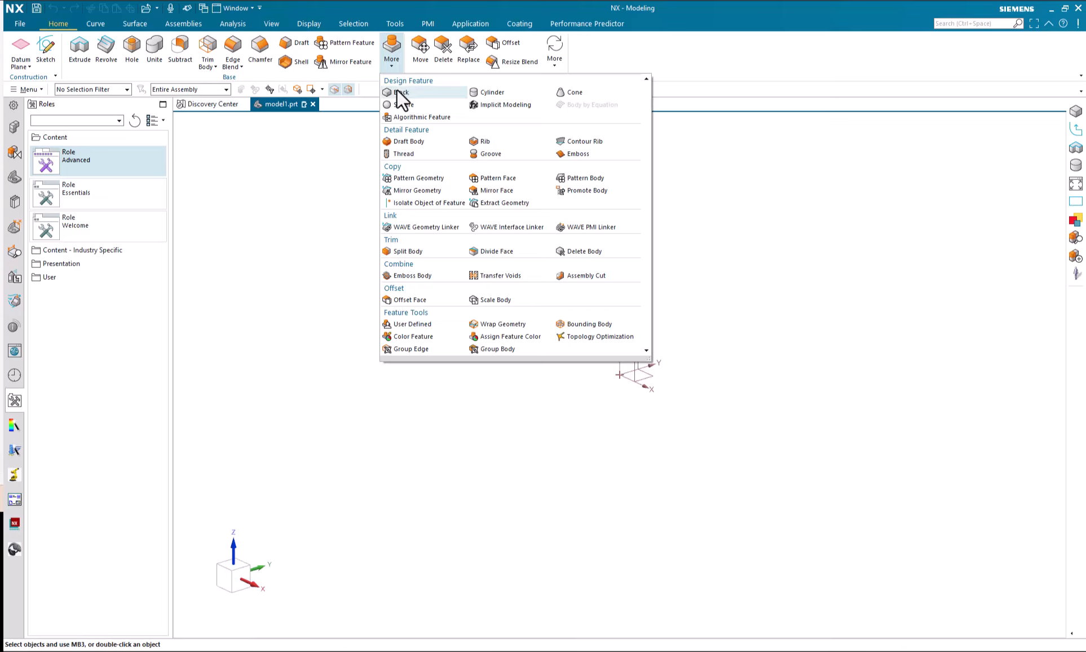
left_click(398, 91)
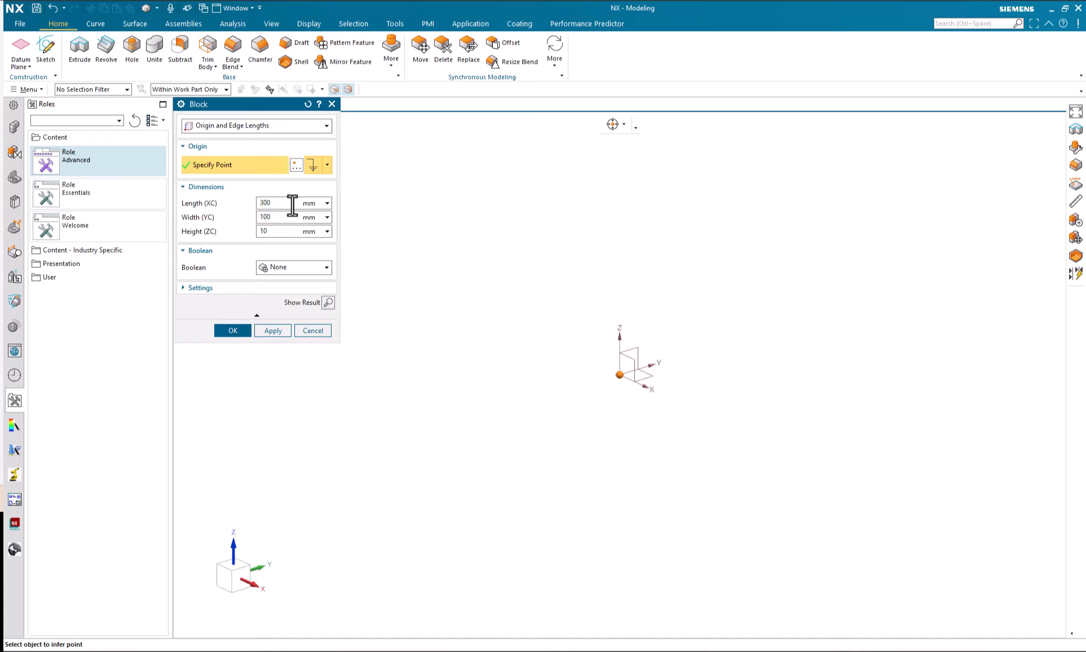
left_click(250, 328)
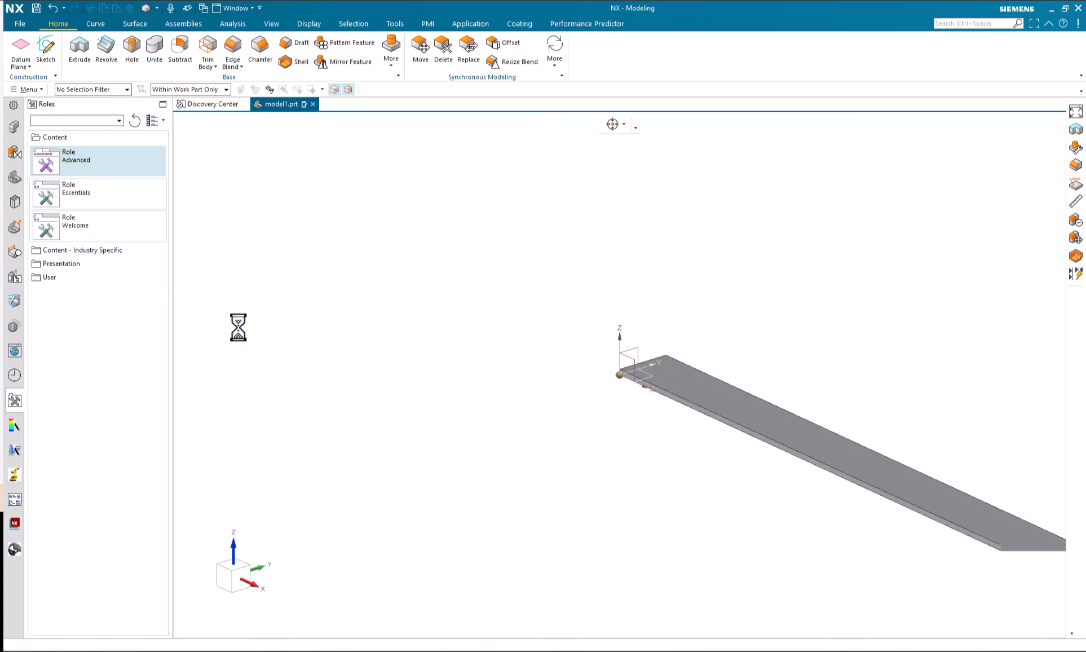
Step: Fit the long block in the view and examine it by rotating, zooming and panning
middle_click_drag(486, 343, 358, 304, "shift")
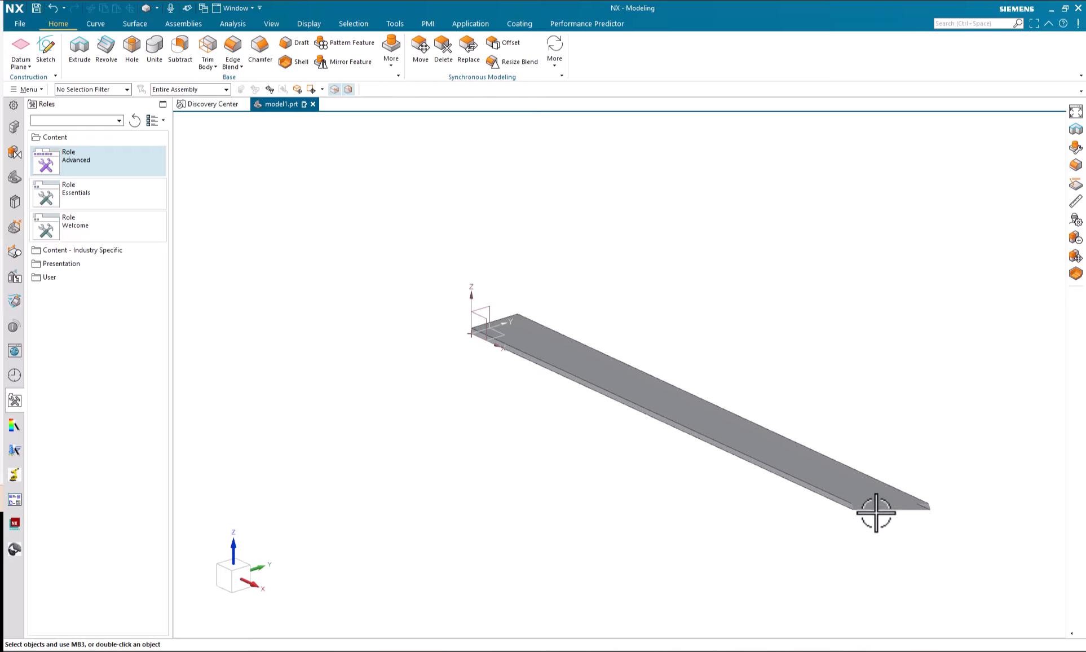
middle_click_drag(882, 515, 884, 516)
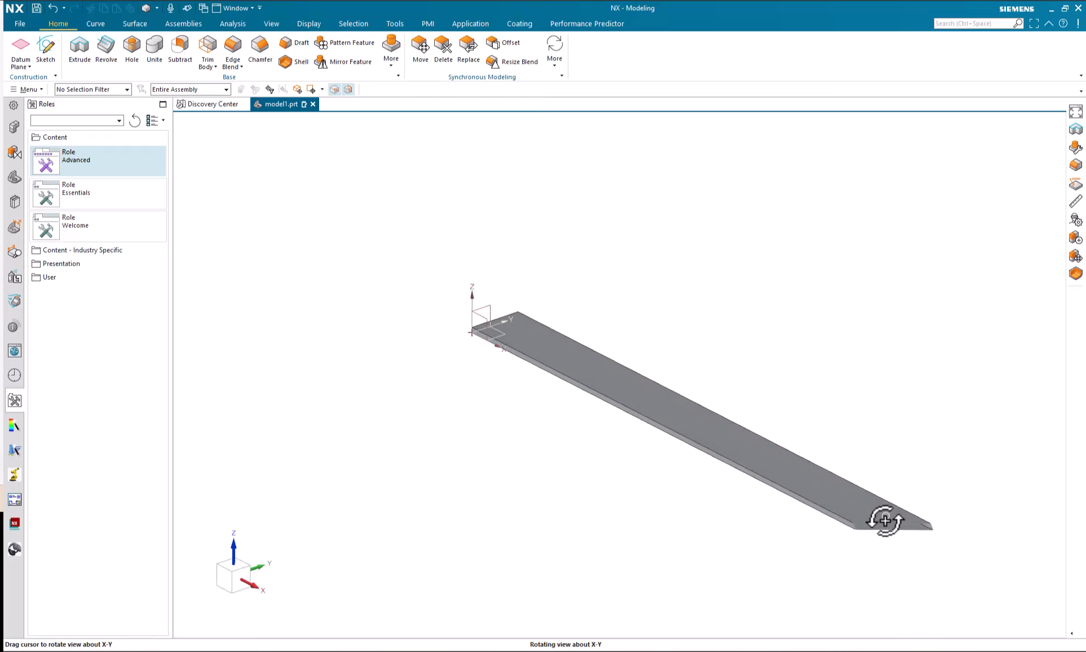
right_click(352, 259)
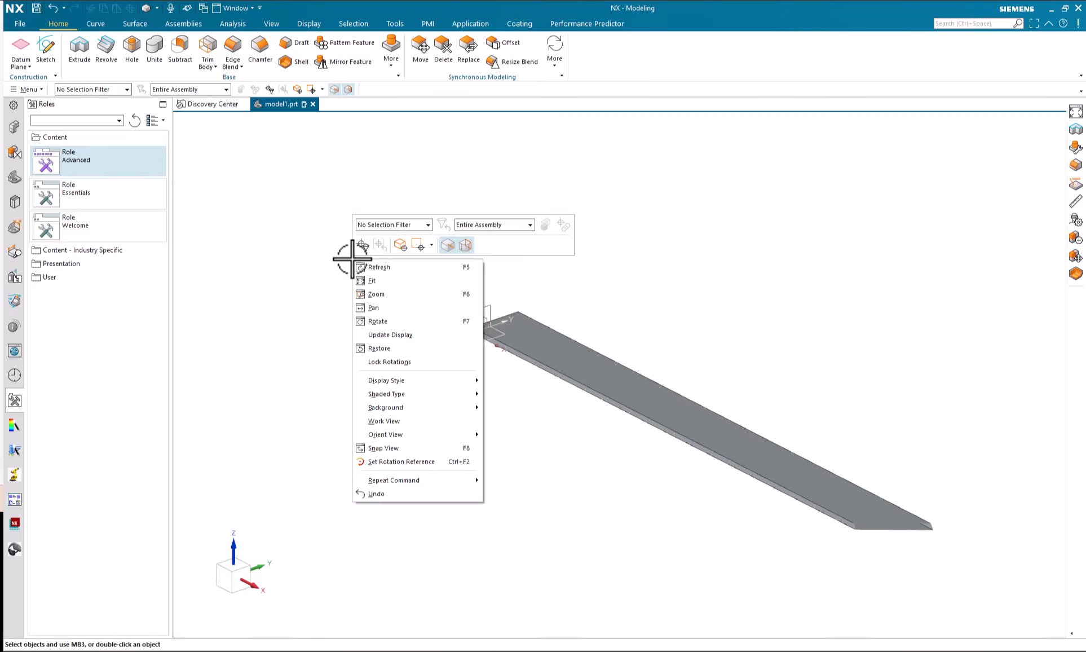
left_click(387, 281)
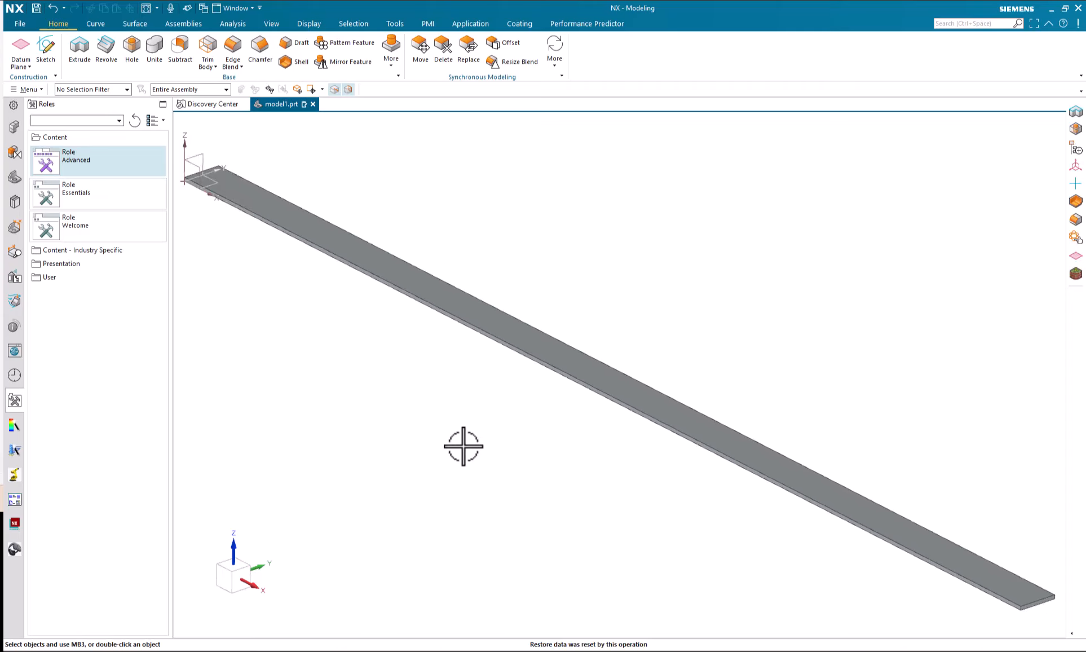
middle_click_drag(460, 446, 538, 458)
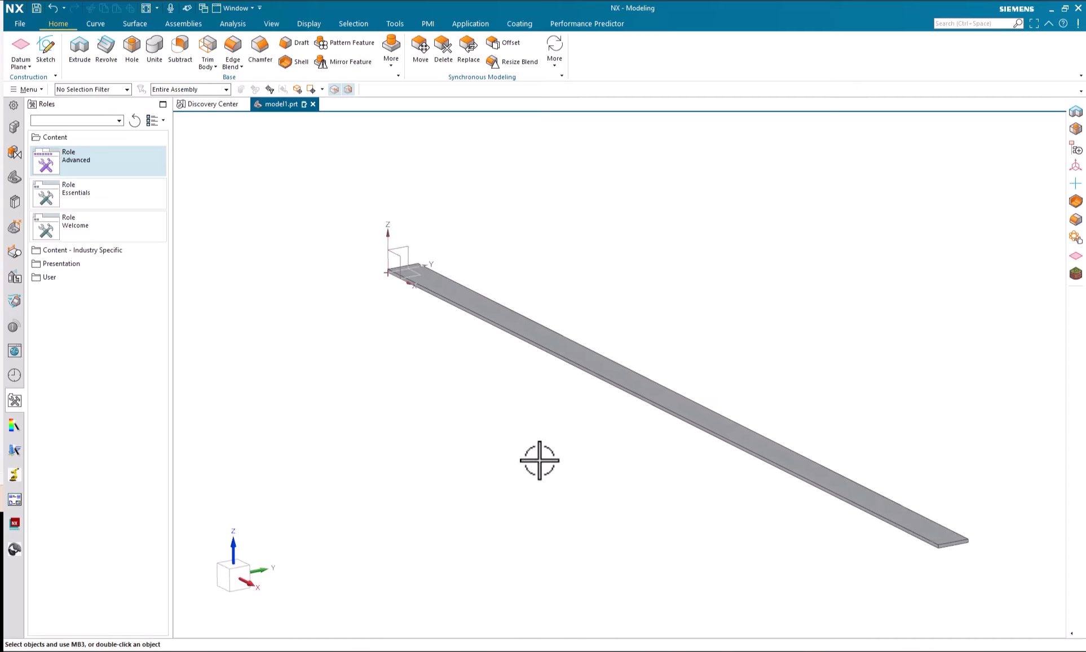
middle_click_drag(467, 365, 460, 366)
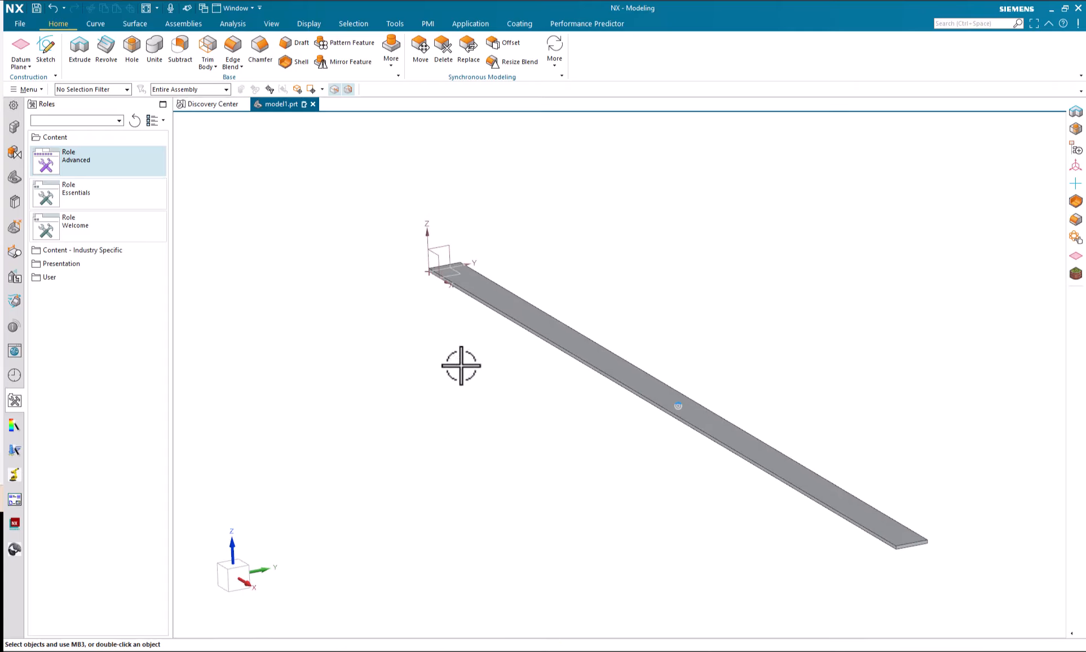
scroll(492, 282, "up", 4)
scroll(459, 293, "down", 3)
scroll(459, 294, "down", 1)
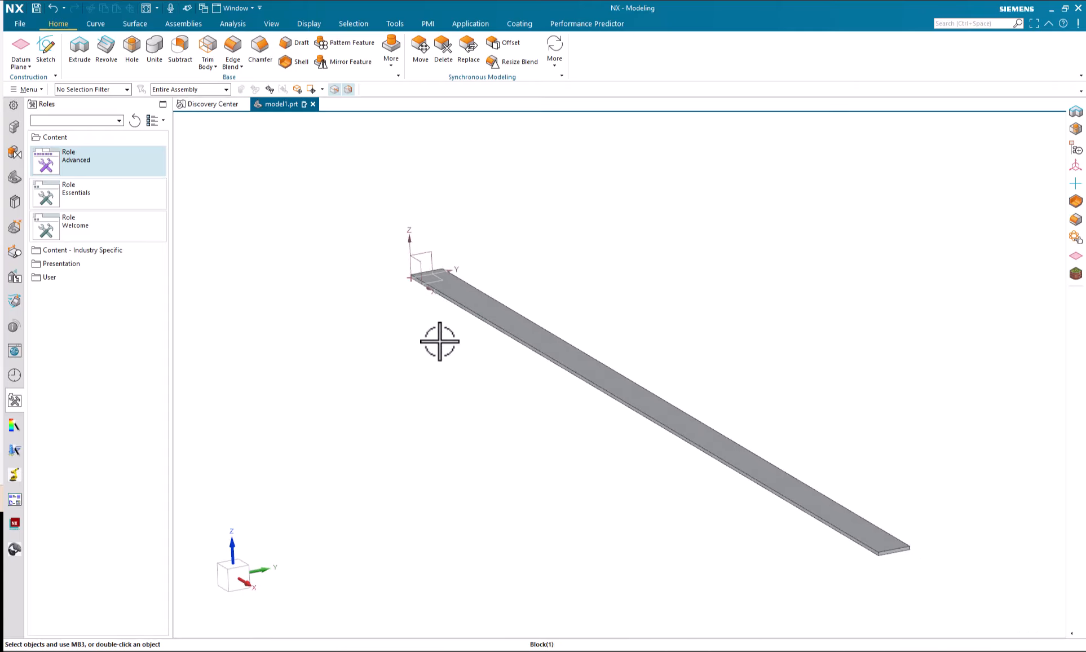
mouse_move(438, 343)
middle_mouse_down("shift")
mouse_move(475, 392)
mouse_move(473, 326)
mouse_move(437, 379)
mouse_move(409, 374)
mouse_move(436, 337)
mouse_move(451, 340)
middle_mouse_up("shift")
scroll(451, 340, "up", 1)
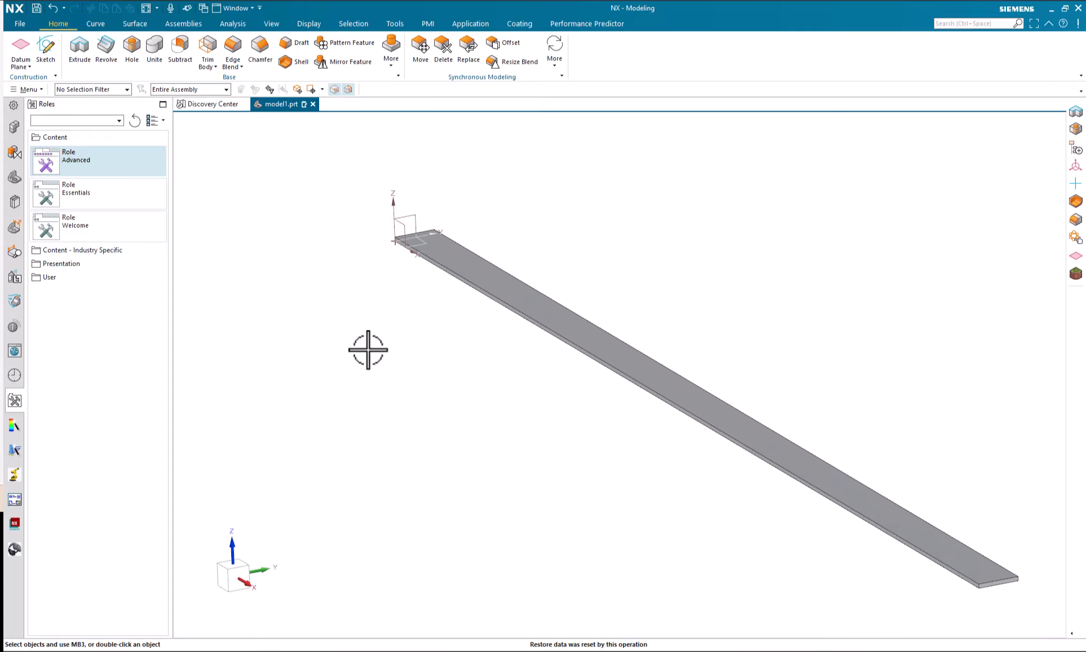
Step: Show the model history with its parameter details collapsed, and open the block feature for editing
left_click(12, 176)
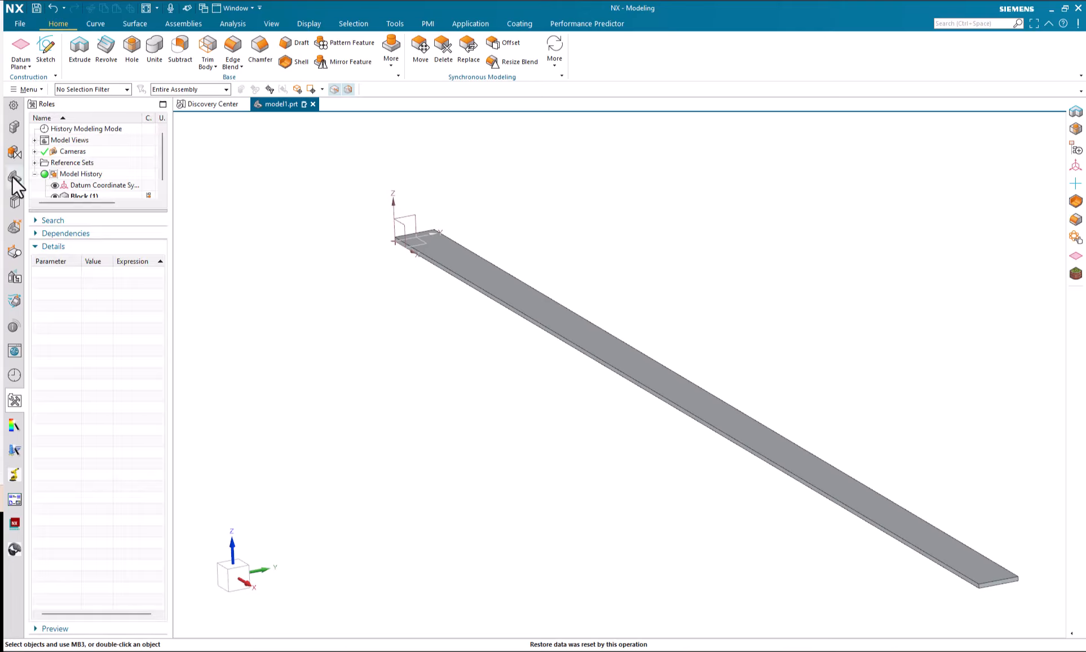
left_click(56, 247)
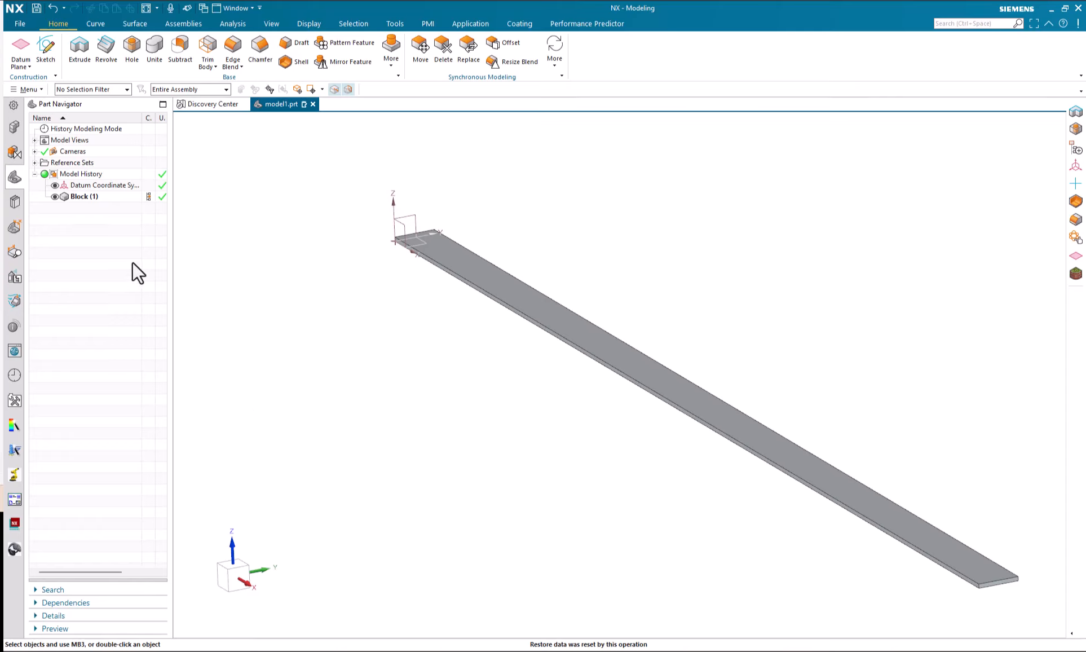
double_click(97, 197)
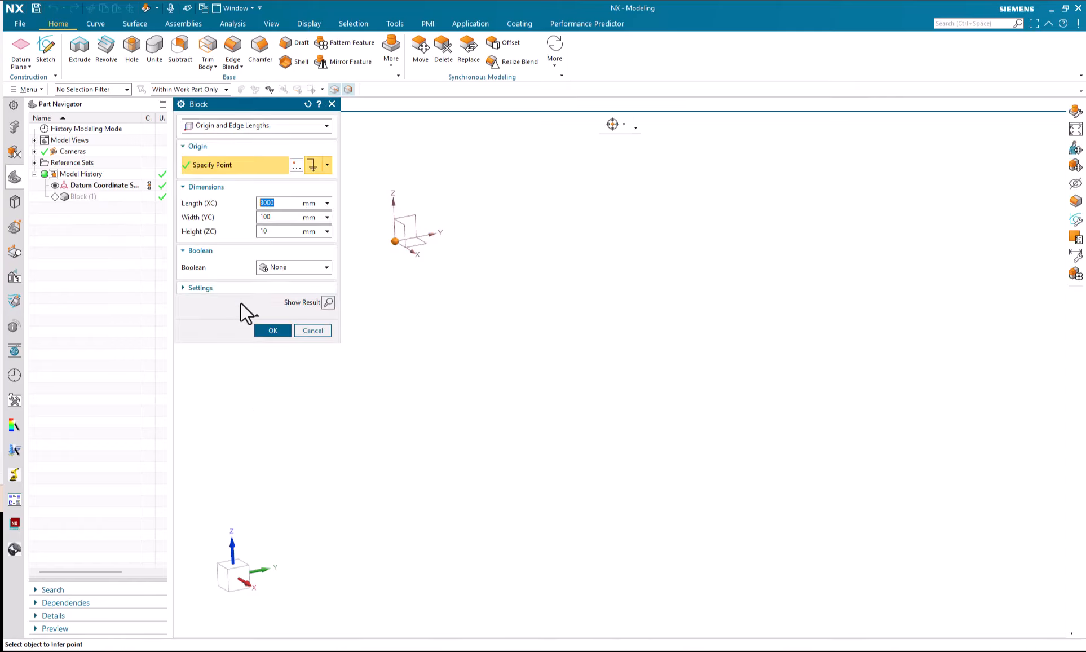
Step: Show the block's parameter details below an enlarged feature tree and set its Length (XC) to 200 mm
left_click(101, 196)
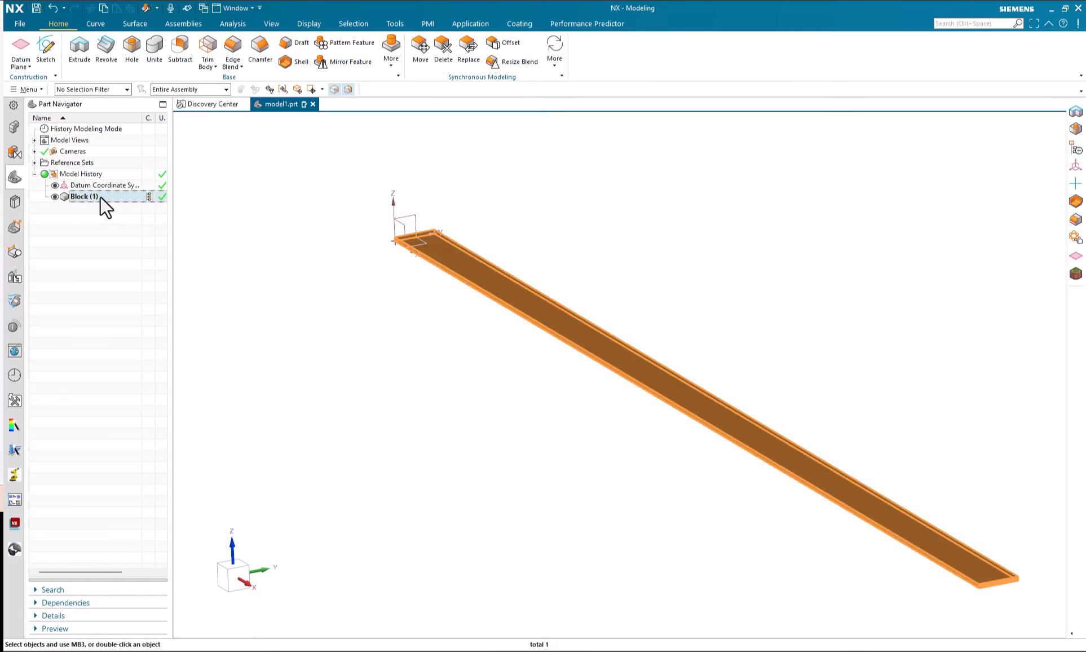
left_click(96, 615)
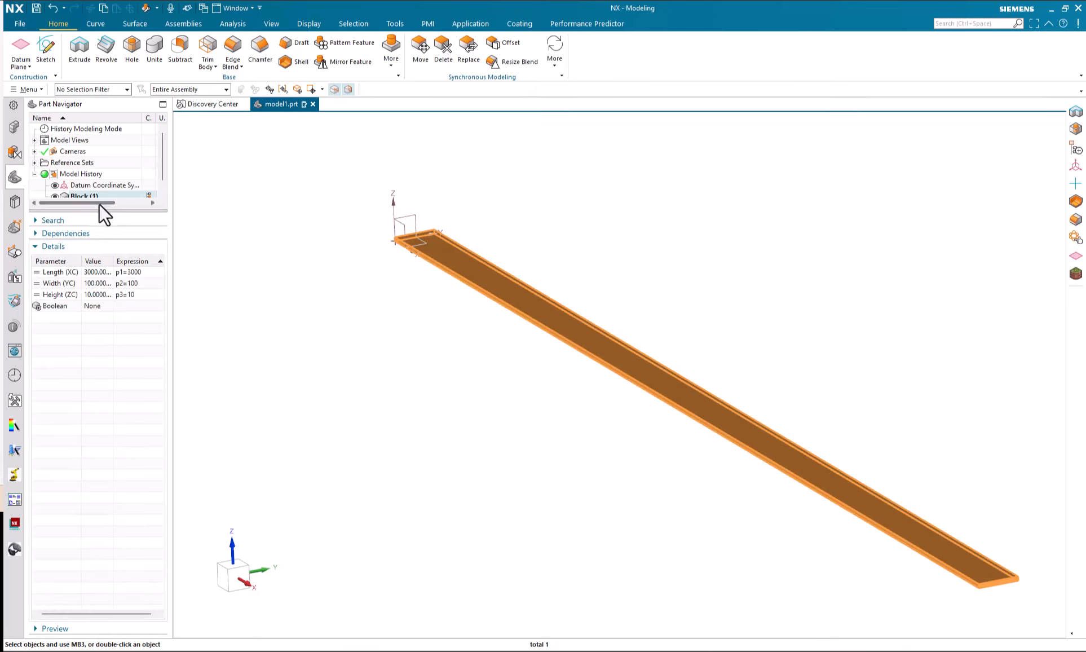
left_click_drag(100, 209, 90, 370)
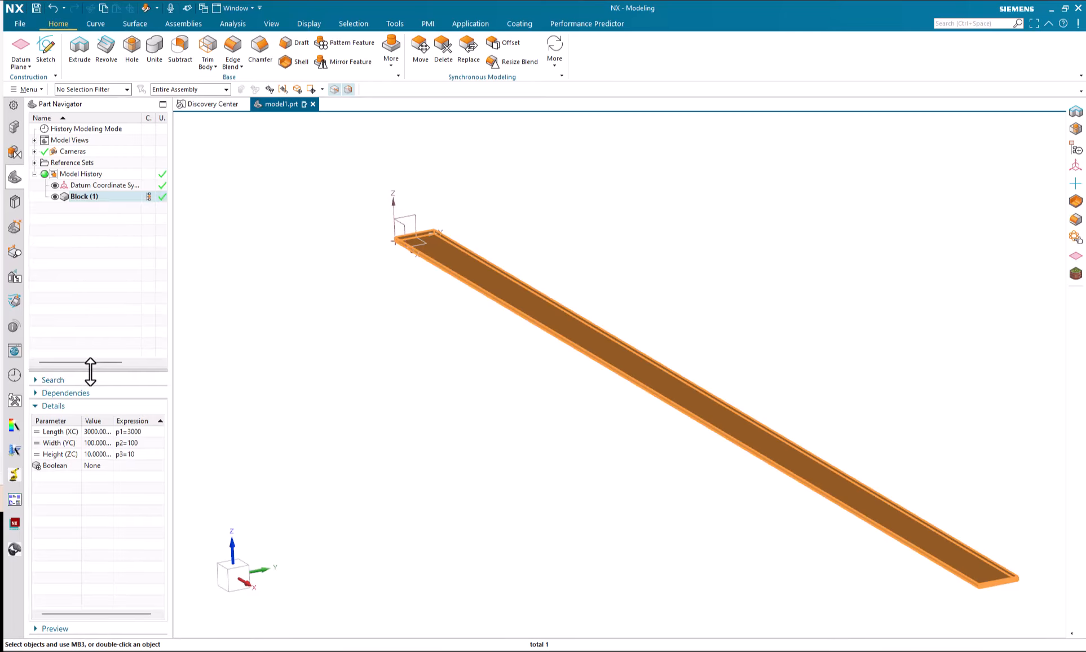
double_click(151, 434)
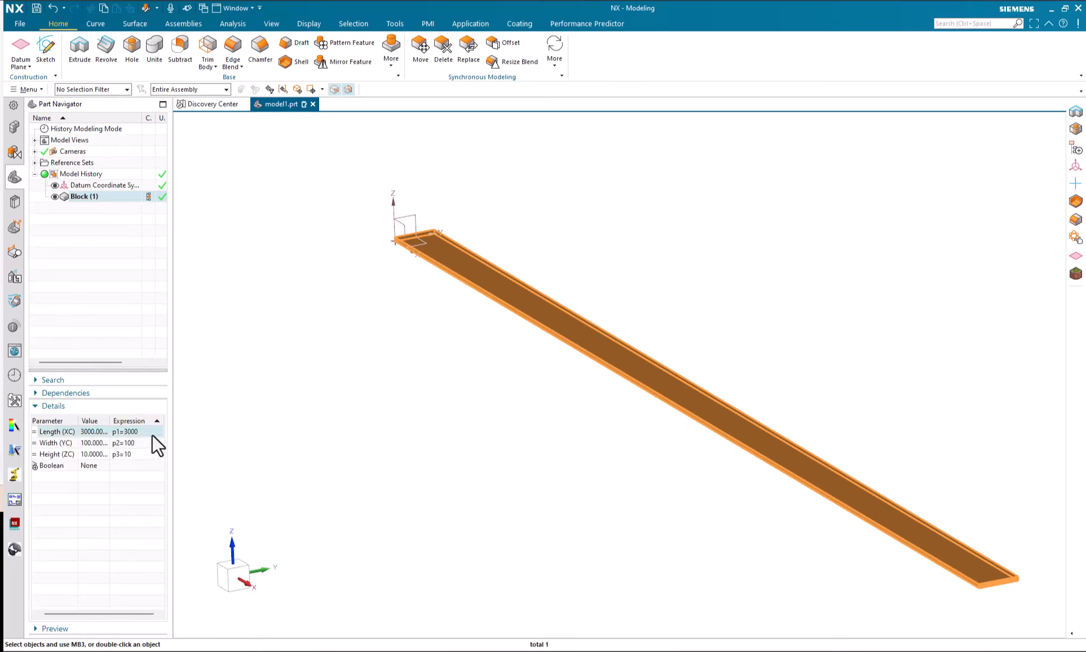
key("Return")
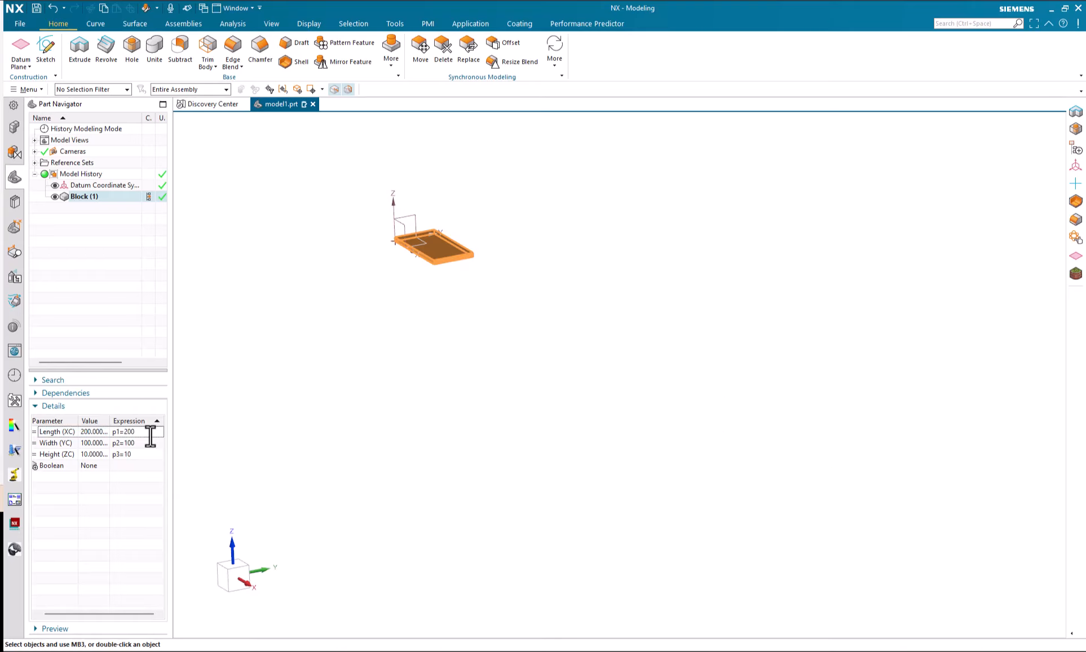
left_click(297, 312)
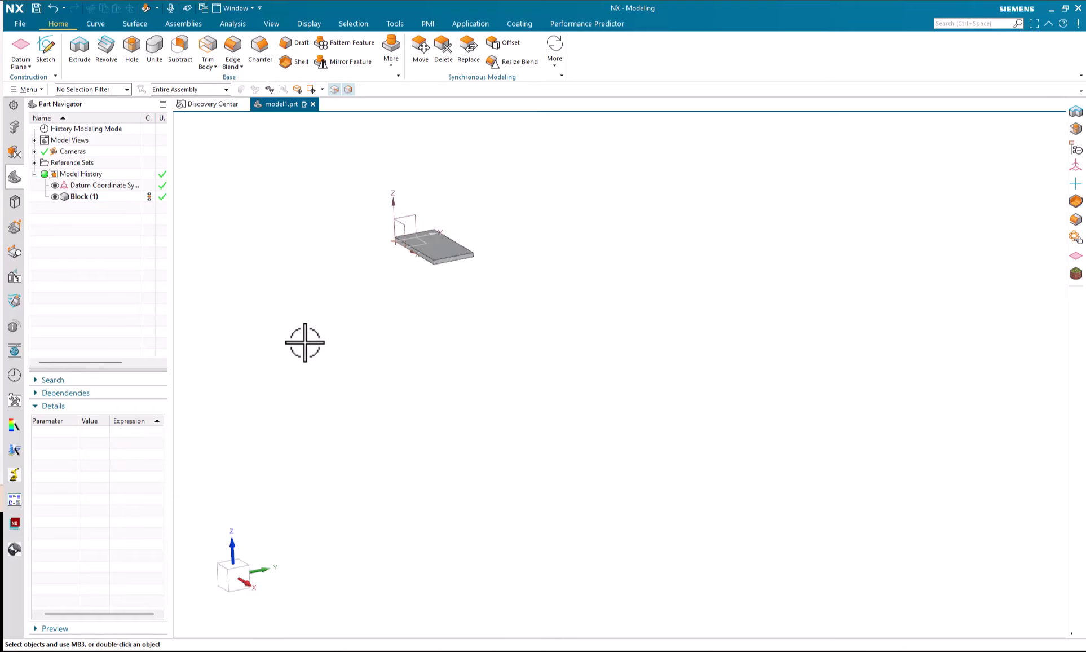
Step: Practise fitting the shortened block to the view, zooming out and panning between fits
key("ctrl+f")
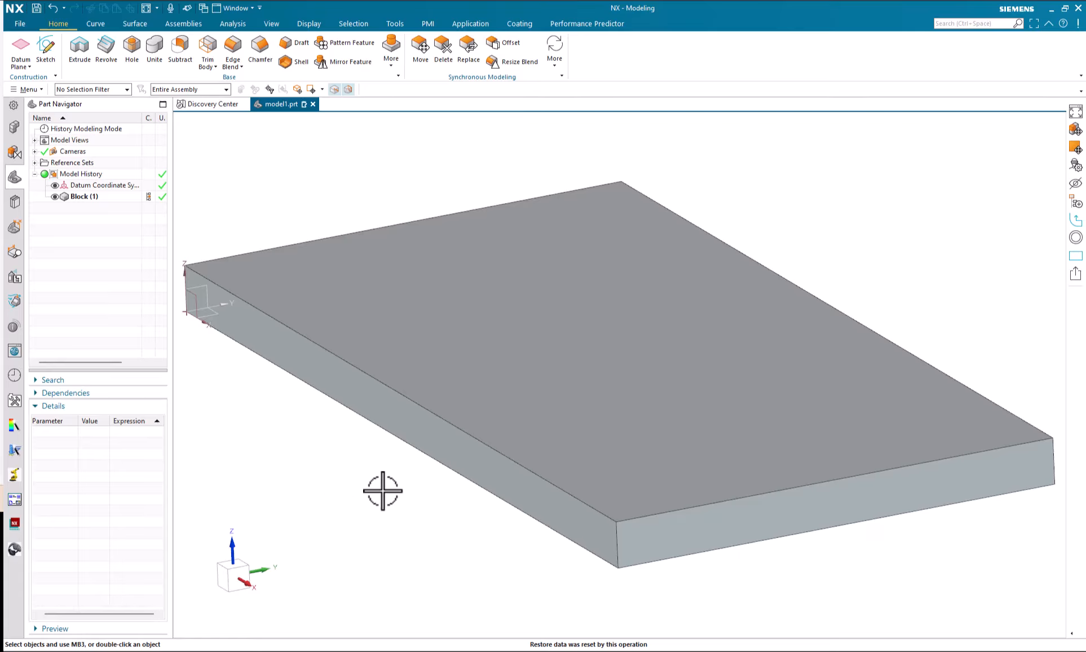
scroll(381, 495, "down", 4)
middle_click_drag(386, 509, 562, 437, "shift")
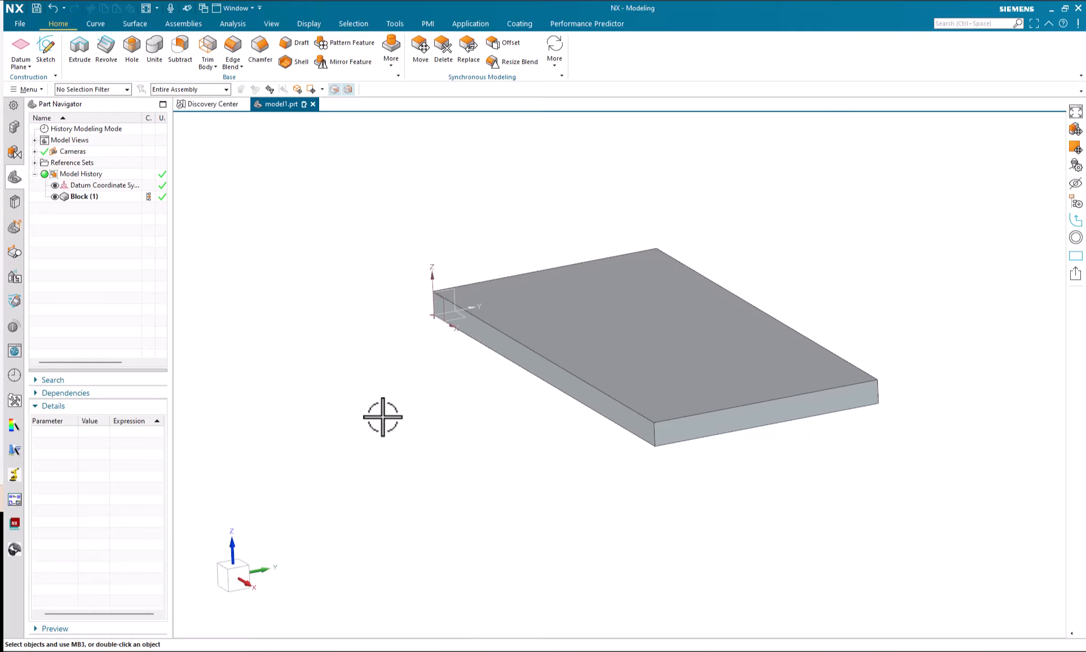
right_click(286, 248)
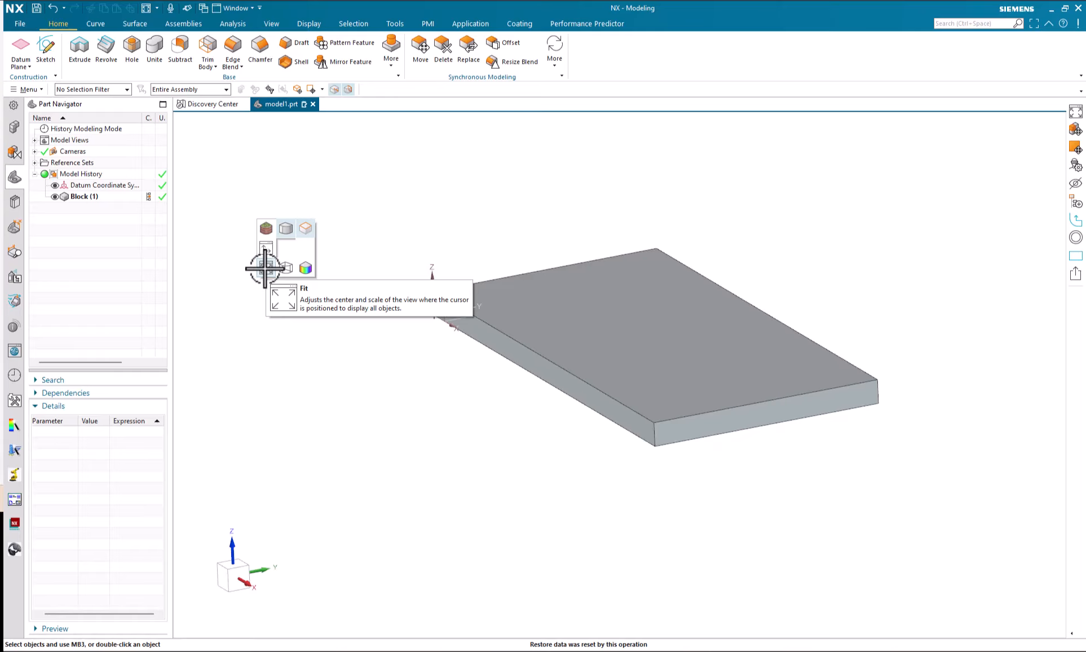
left_click(265, 268)
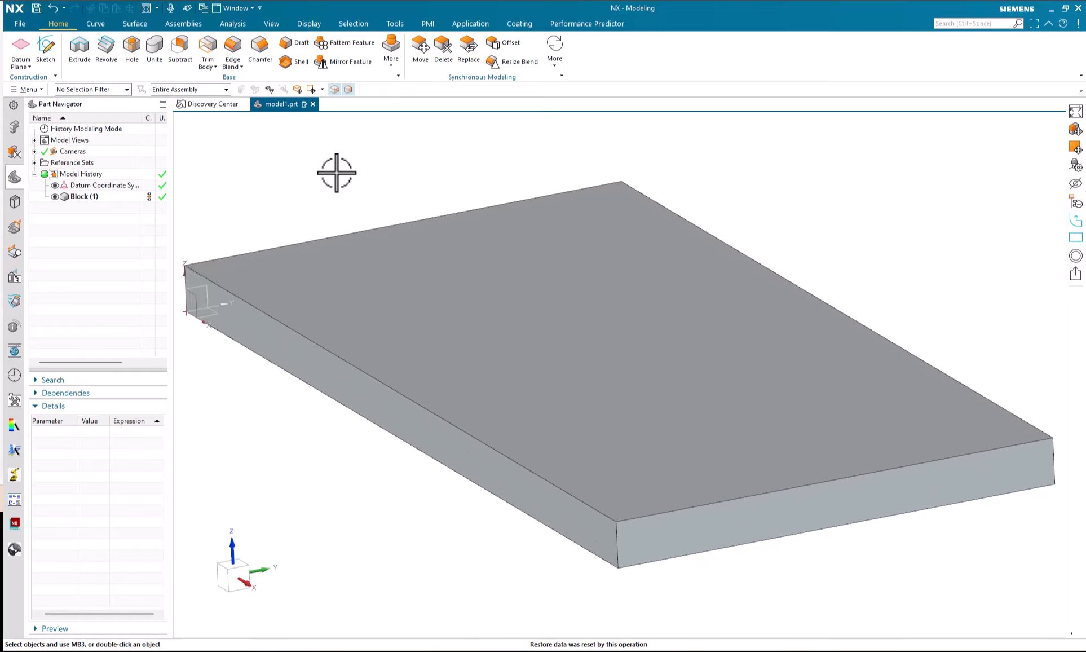
scroll(326, 184, "down", 3)
middle_click_drag(322, 187, 462, 288, "shift")
middle_click_drag(341, 189, 505, 239, "shift")
scroll(467, 250, "down", 1)
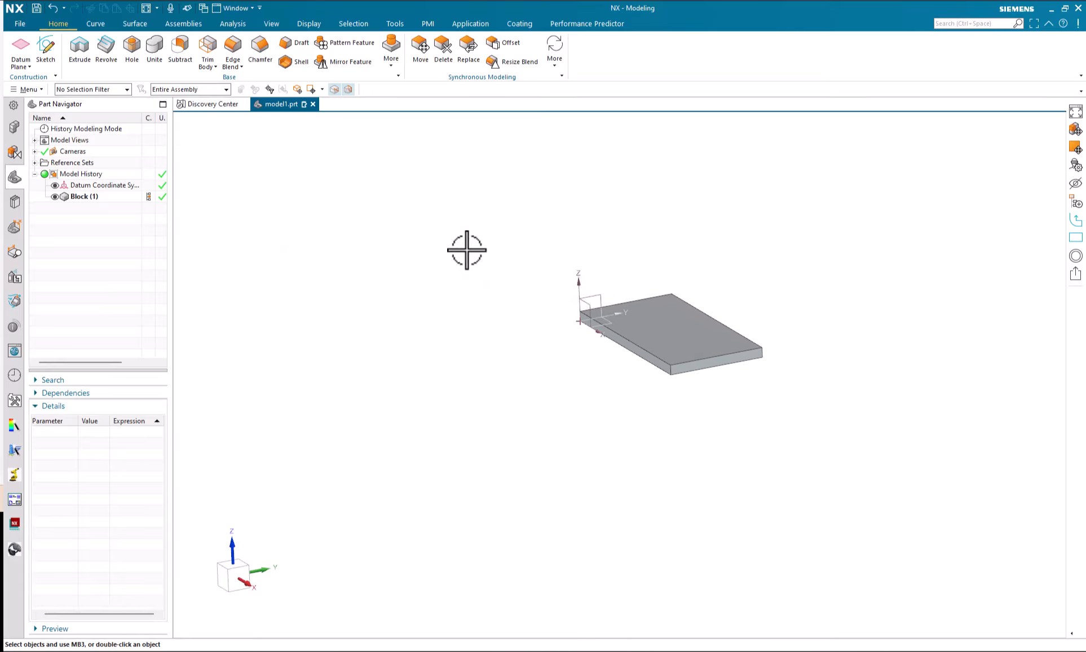
mouse_move(433, 216)
right_mouse_down()
mouse_move(398, 250)
mouse_move(424, 233)
right_mouse_up()
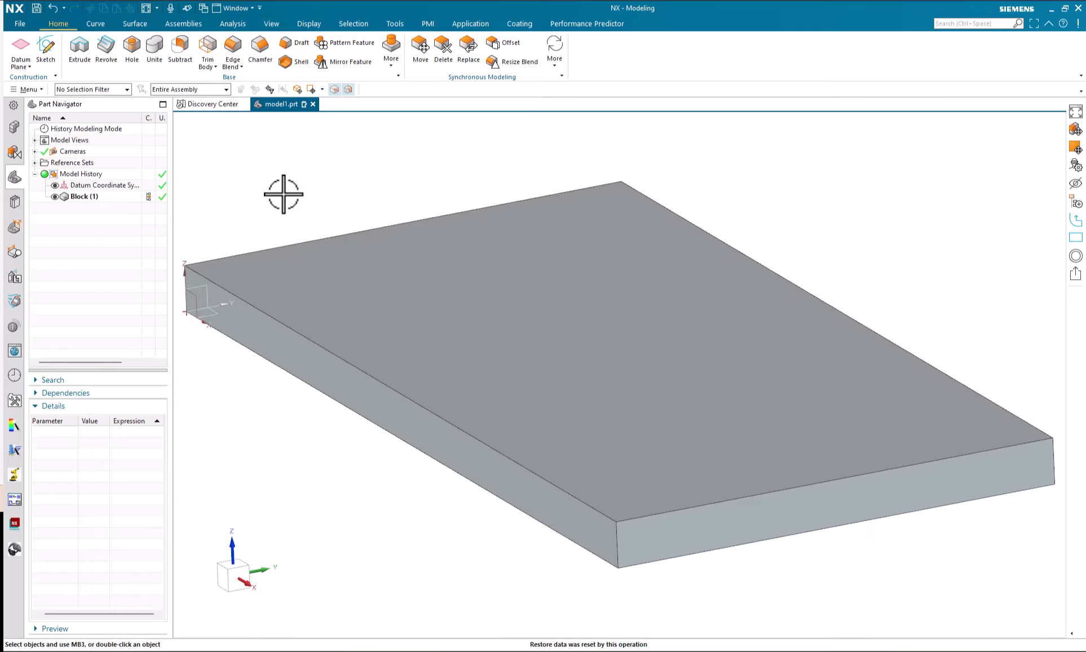
Step: Switch the block's display to wireframe and back to shaded with edges
mouse_move(286, 189)
right_mouse_down()
mouse_move(283, 148)
mouse_move(283, 212)
right_mouse_up()
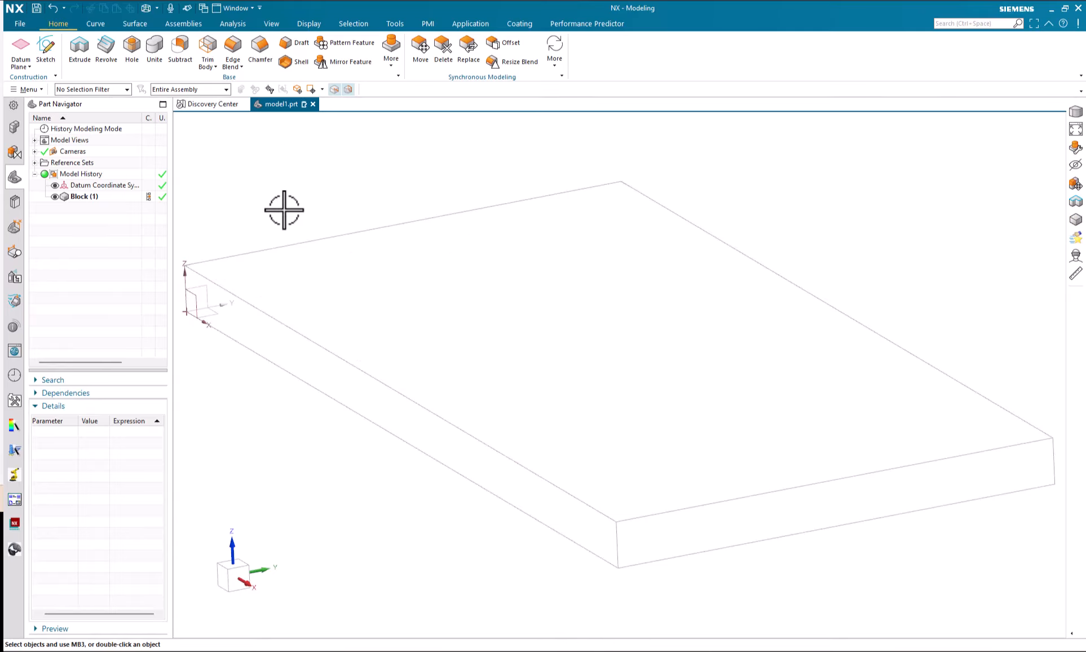
right_click(284, 205)
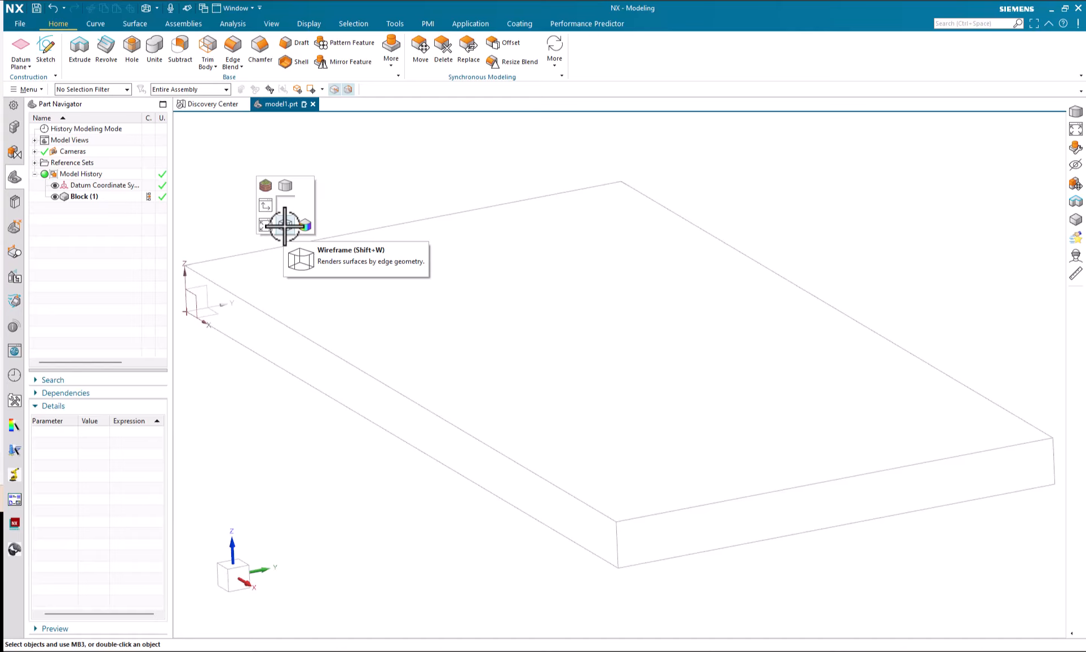
left_click(285, 183)
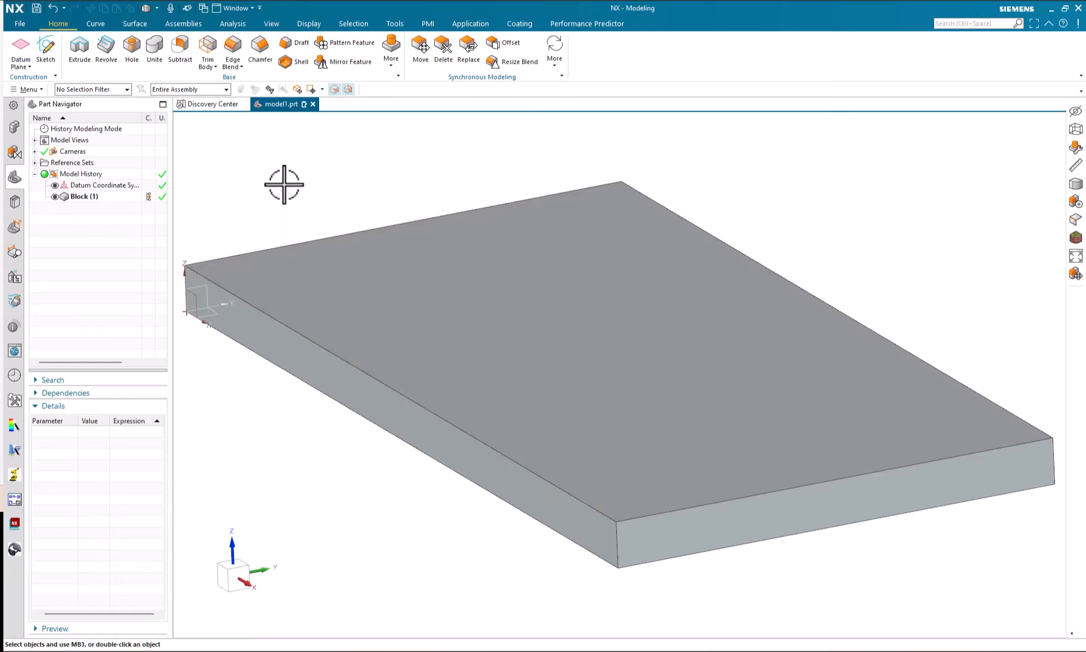
Step: Create a sketch on the block's top face with a rectangle about 30 mm tall, offset about 17 mm horizontally and 22 mm vertically from the origin
scroll(285, 184, "down", 4)
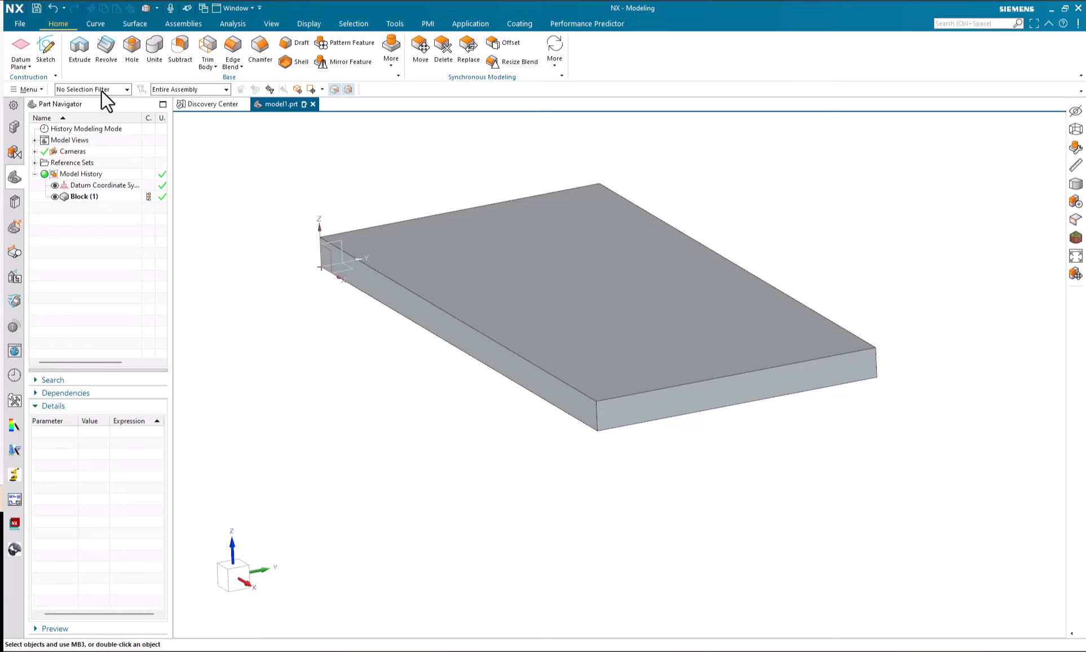
left_click(48, 54)
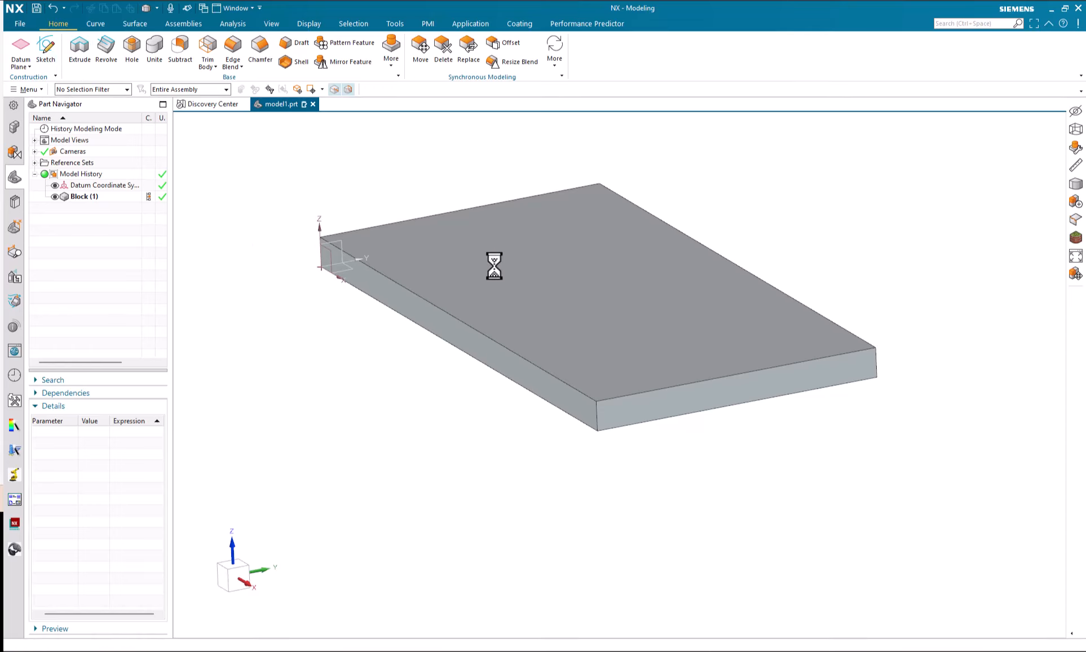
left_click(415, 335)
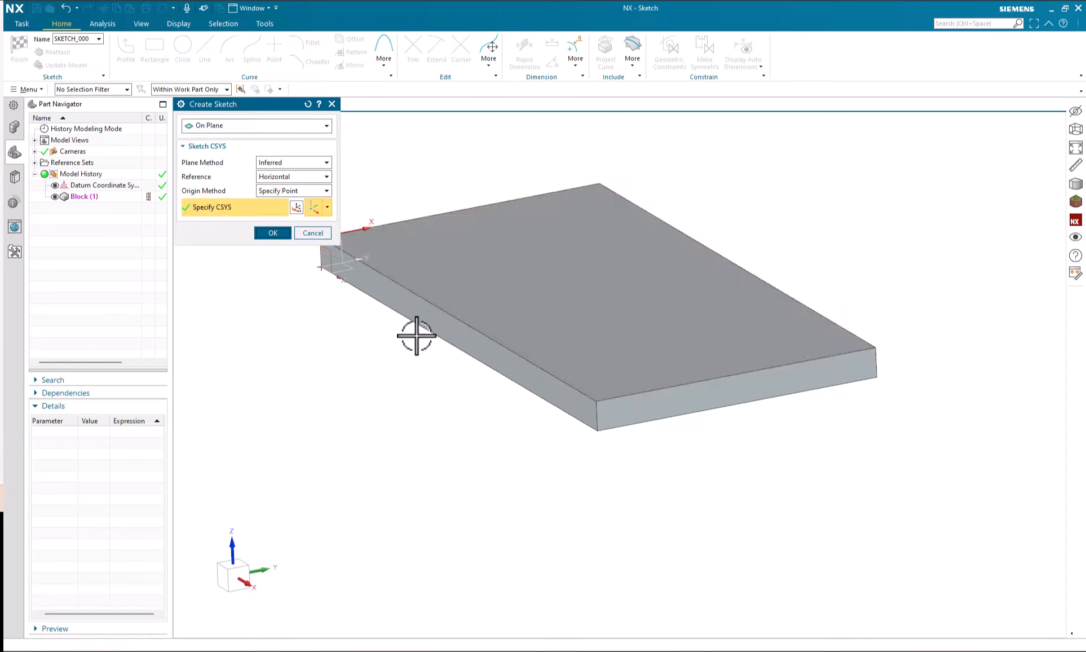
middle_click(416, 334)
left_click(155, 49)
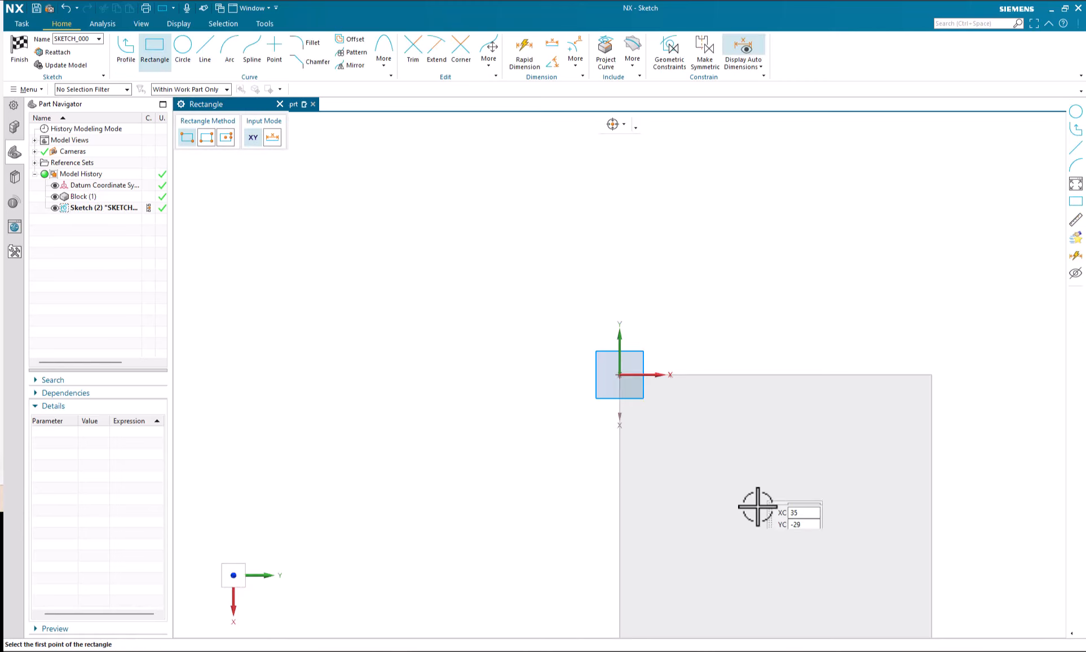
left_click(673, 443)
left_click(778, 536)
Step: Sketch a circle about 26 mm in diameter centred on the midpoint of the rectangle's right side and finish the sketch
mouse_move(746, 490)
middle_mouse_down("shift")
mouse_move(498, 353)
mouse_move(416, 292)
middle_mouse_up("shift")
left_click(184, 50)
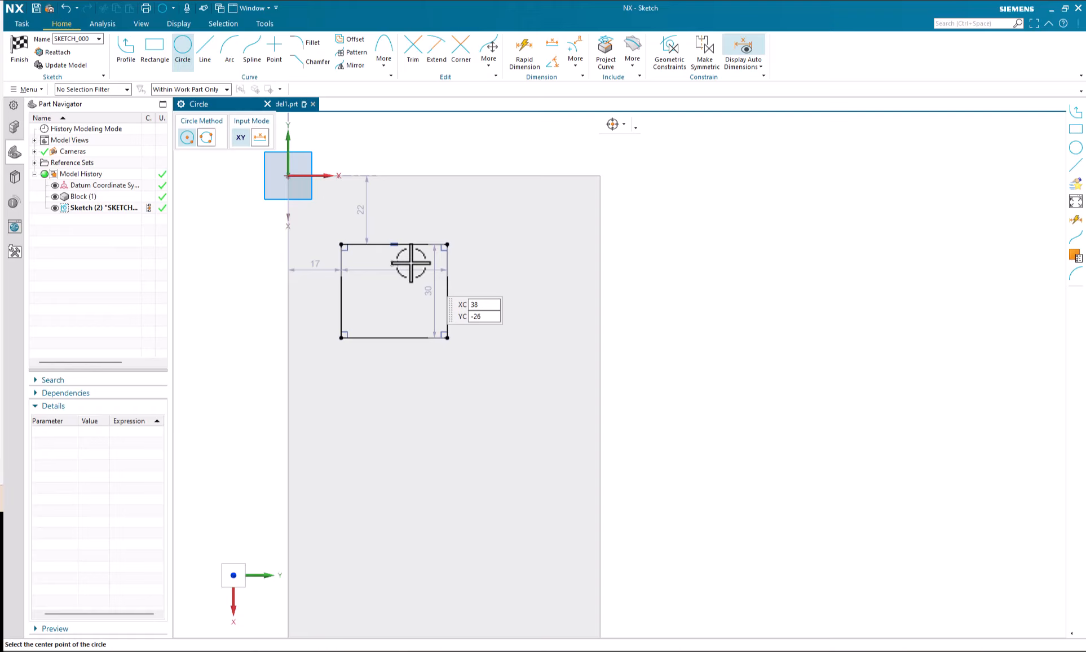
left_click(447, 291)
left_click(484, 309)
key("Escape")
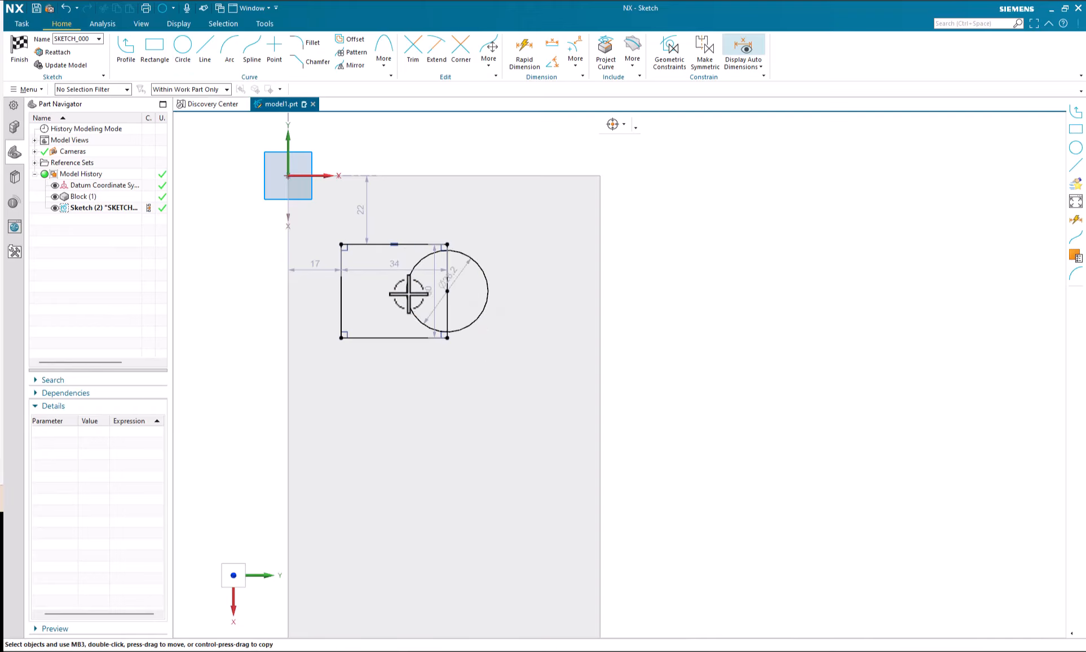
left_click(19, 49)
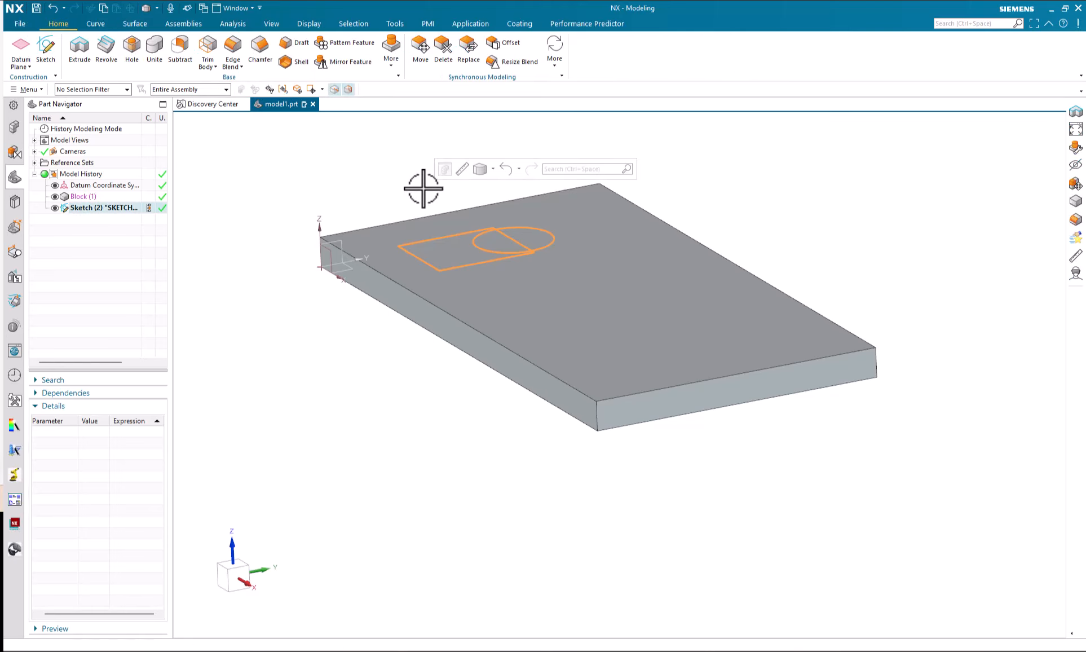
scroll(422, 187, "up", 1)
key("Escape")
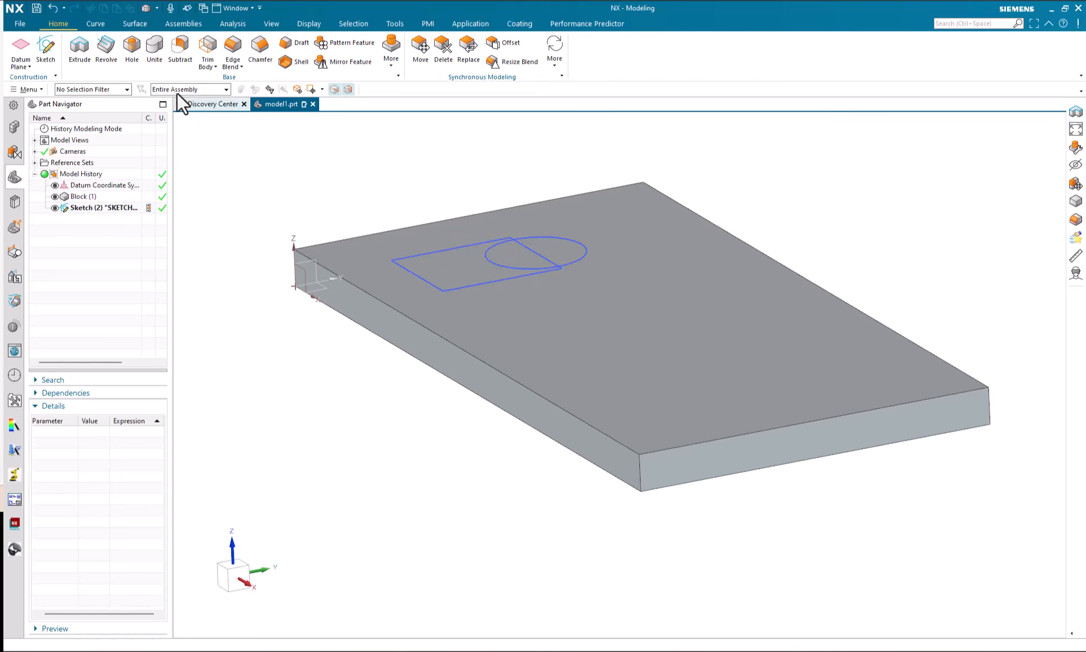
Step: Extrude the whole rectangle-and-circle outline 25 mm up from the block's top face, united with the block
left_click(79, 53)
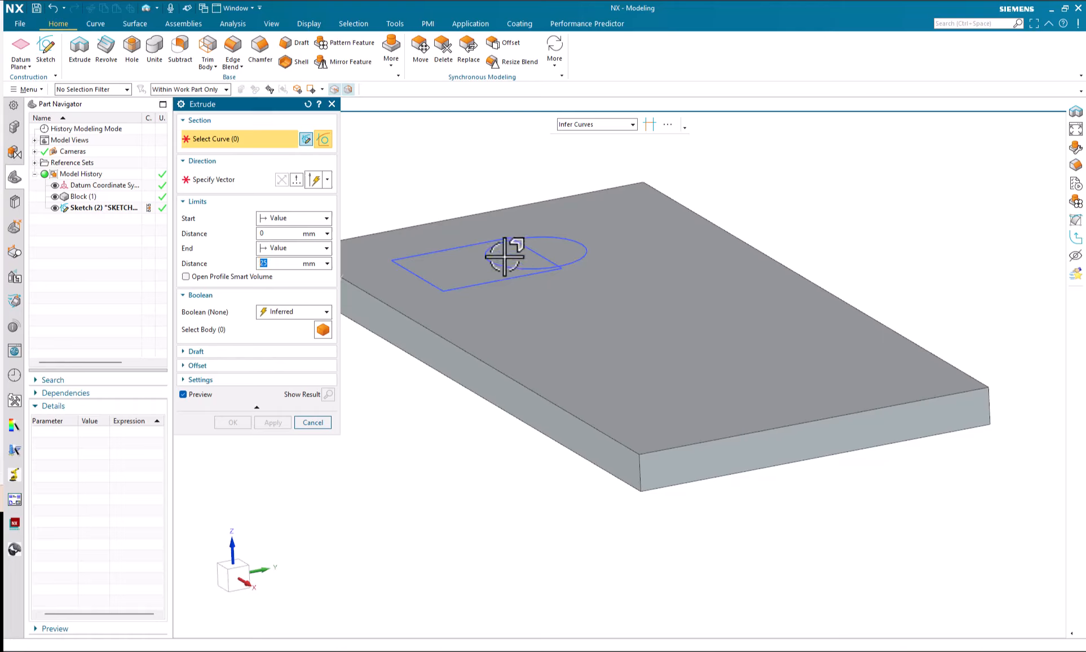
left_click(492, 241)
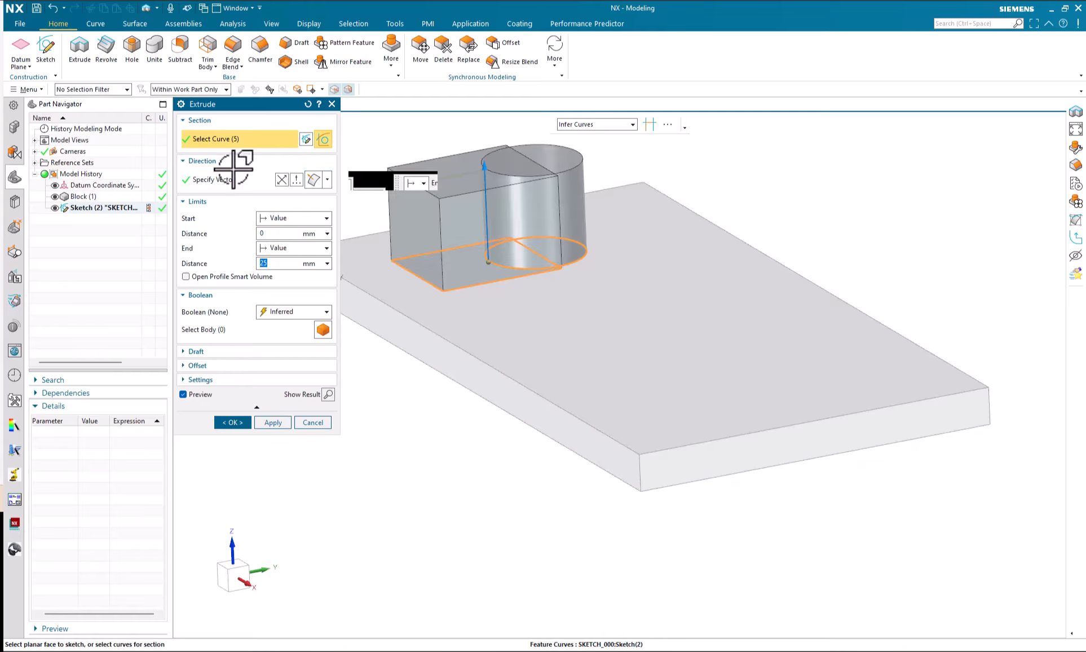
middle_click_drag(485, 366, 487, 405)
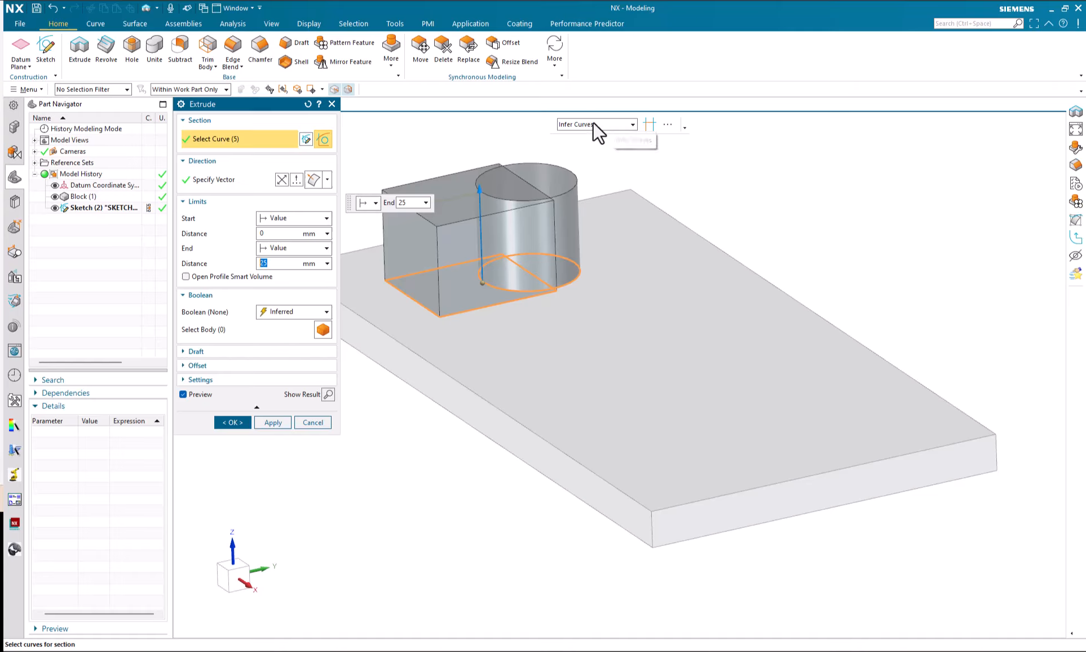
mouse_move(480, 190)
left_mouse_down()
mouse_move(488, 233)
mouse_move(495, 182)
mouse_move(486, 198)
left_mouse_up()
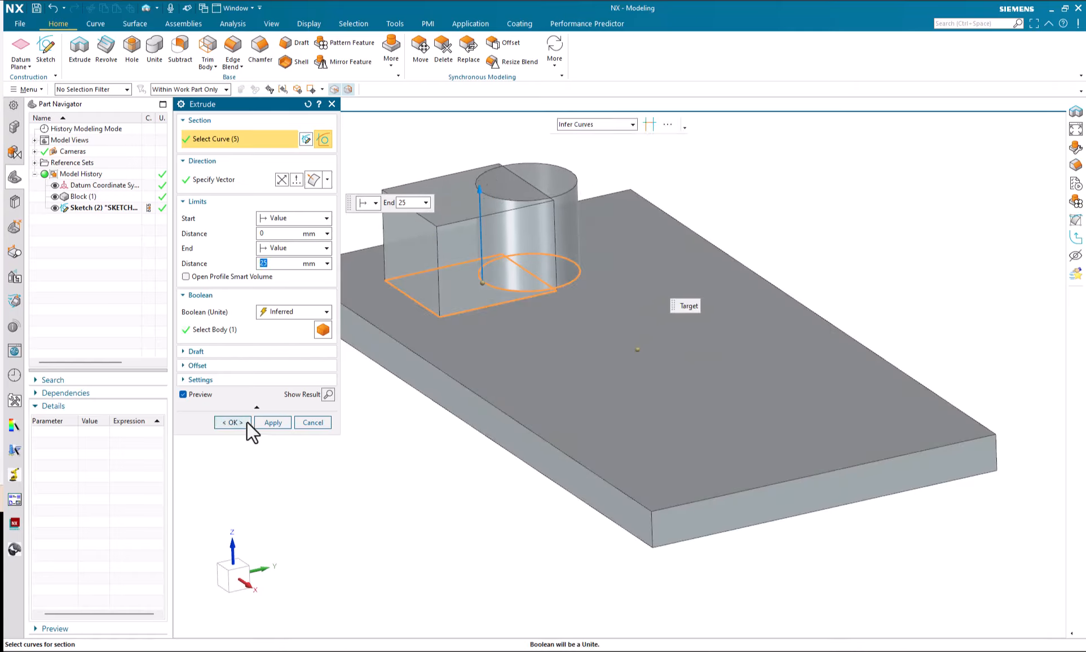
left_click(246, 423)
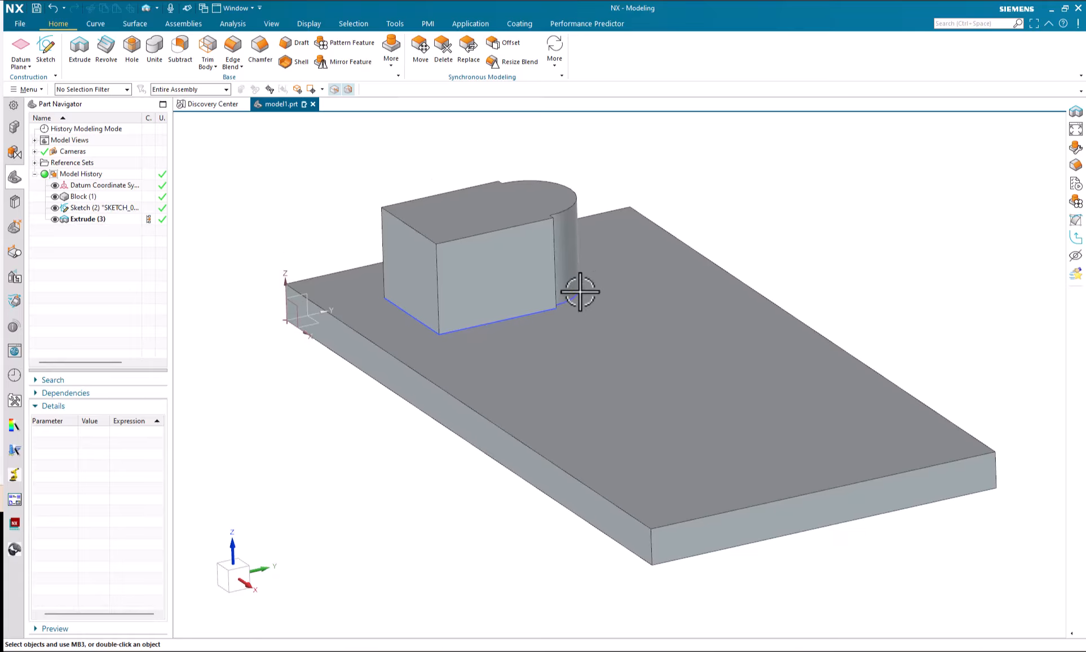
middle_click_drag(579, 292, 460, 359)
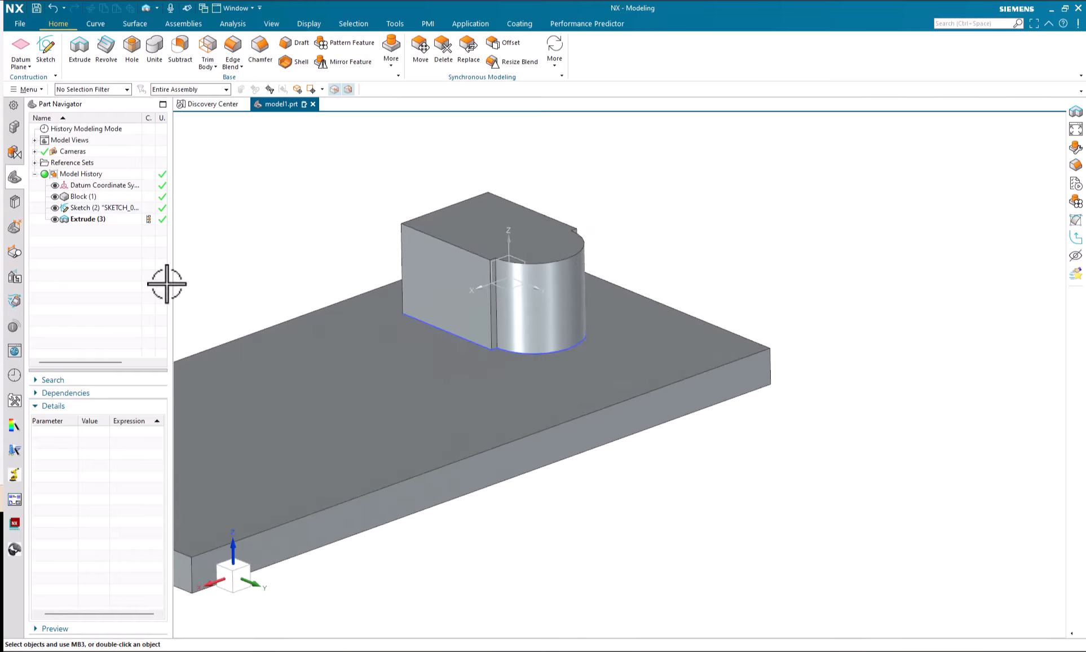
Step: Delete the extrusion made from the whole sketch outline
right_click(113, 221)
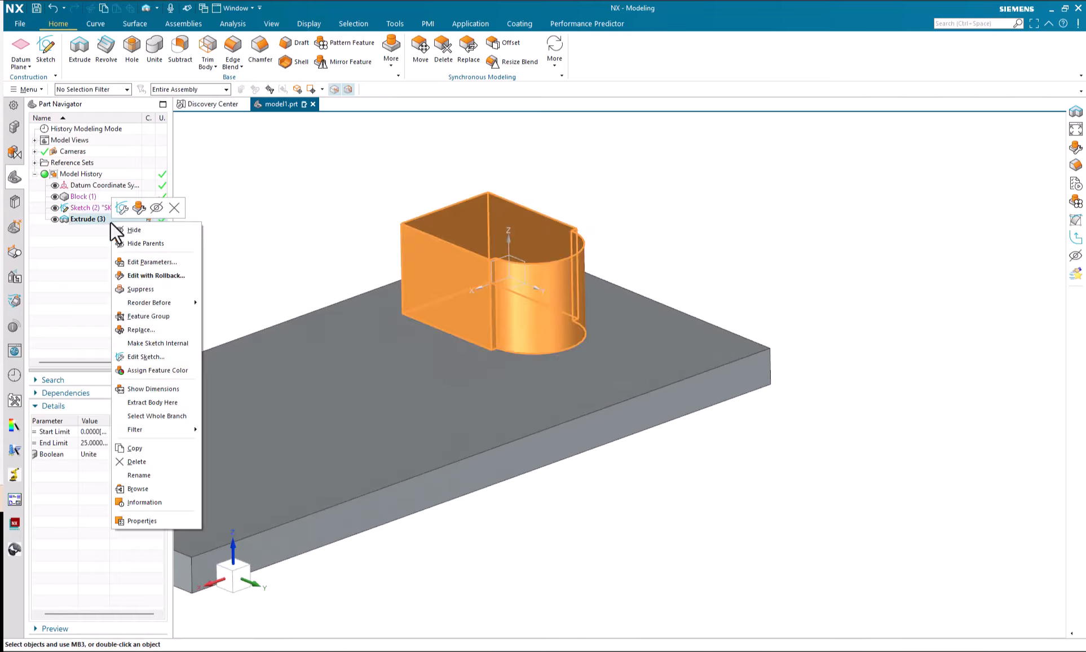
left_click(173, 208)
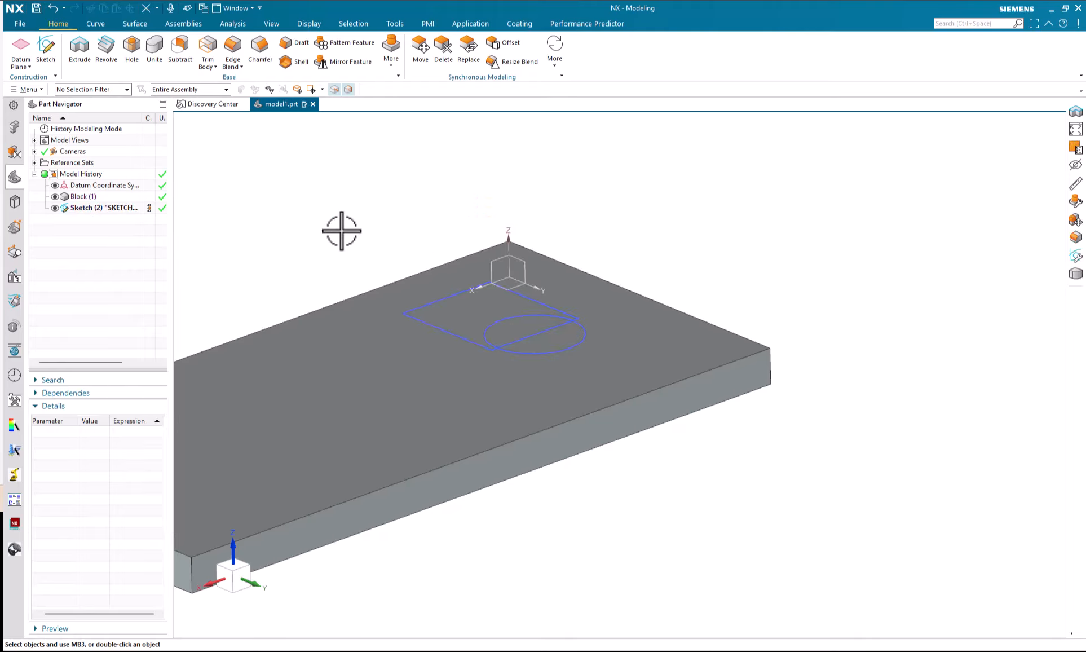
middle_click_drag(339, 230, 351, 242)
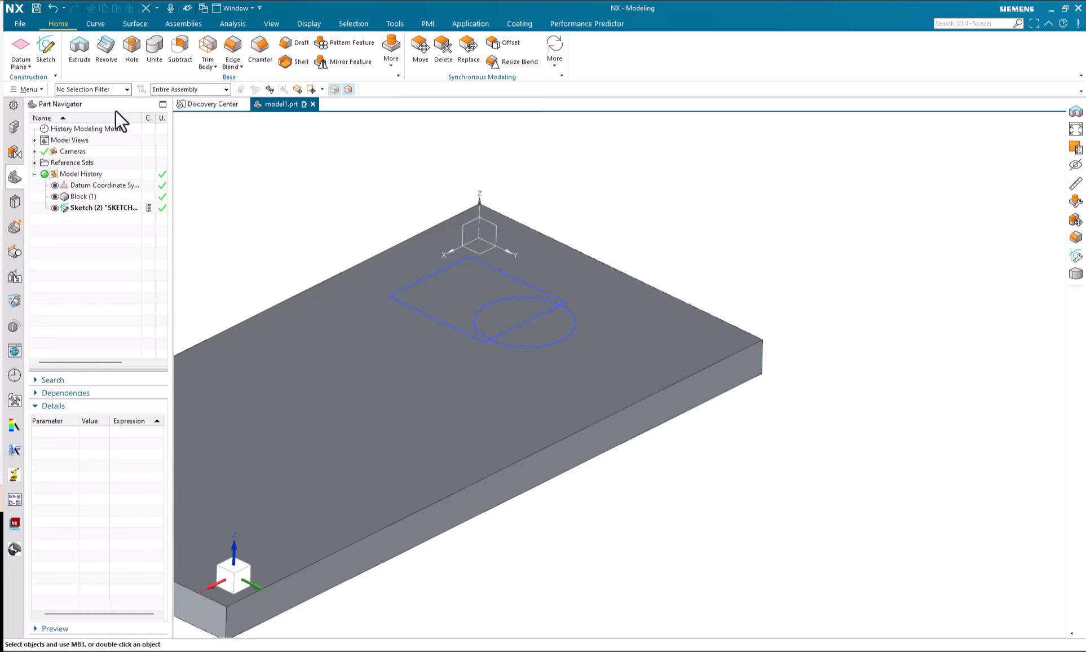
Step: Extrude only the rectangle region outside the circle 21 mm, using the Region Boundary Curve rule and uniting it with the block
left_click(83, 56)
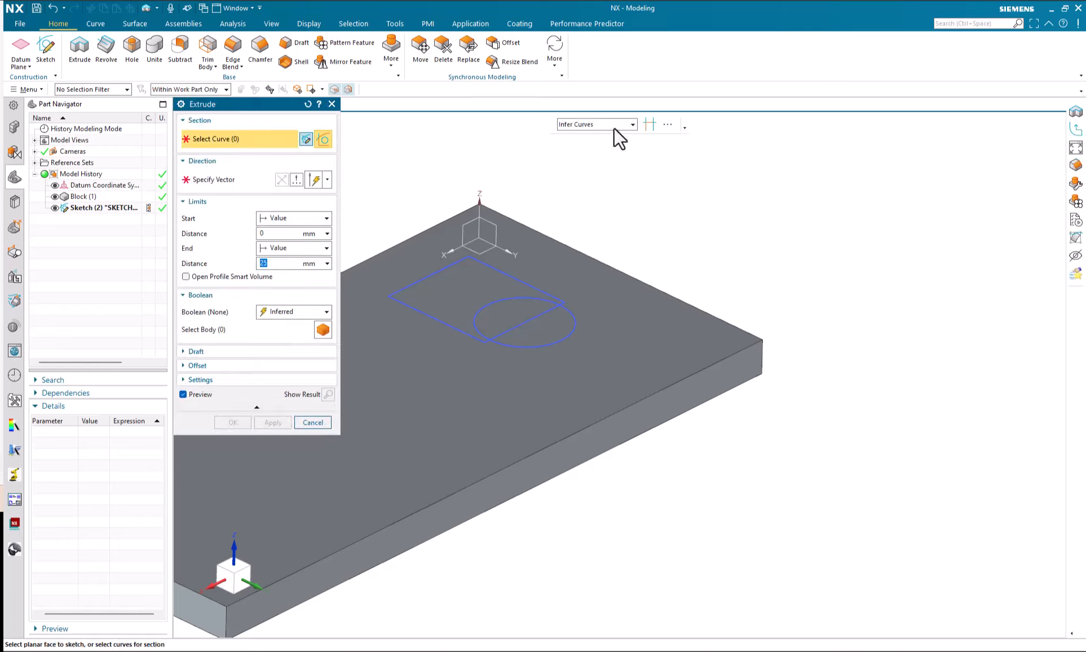
left_click(590, 123)
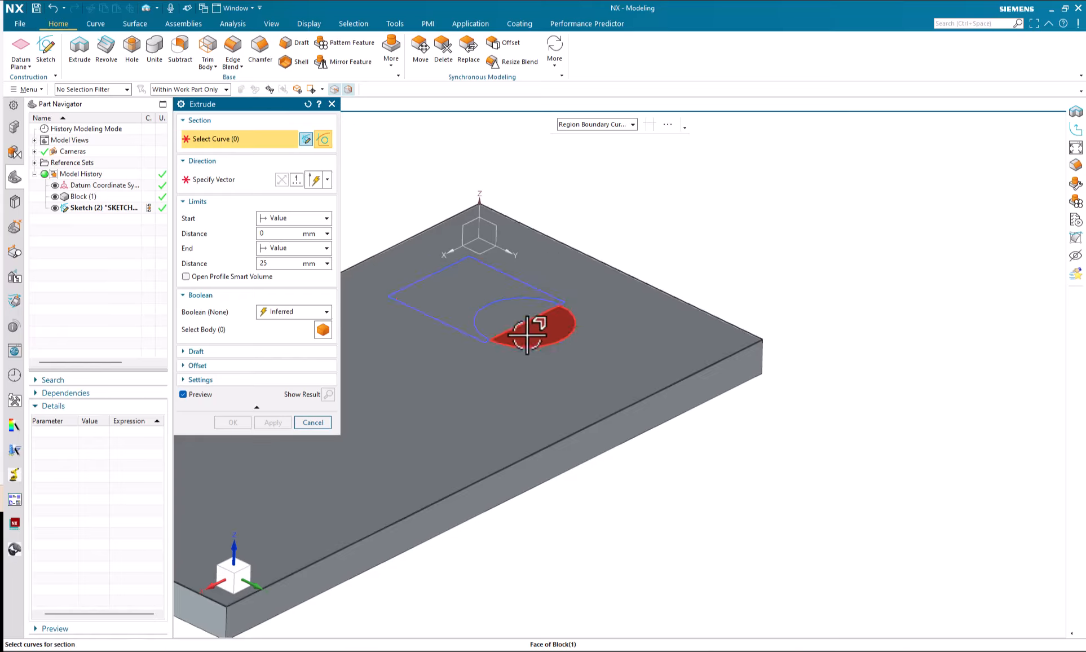
left_click(460, 289)
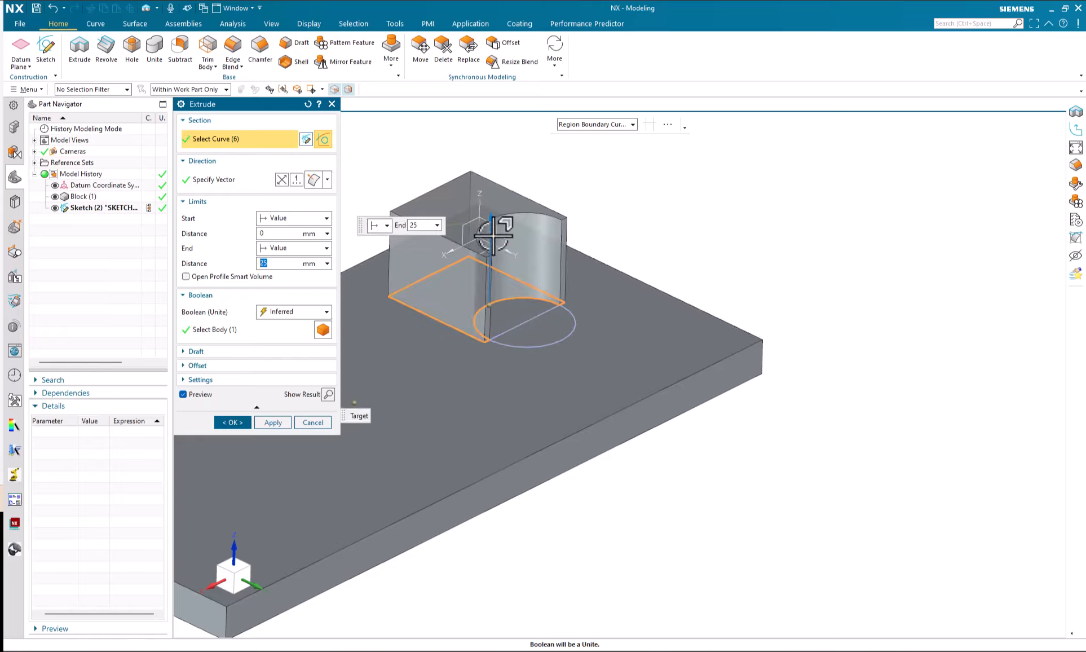
left_click_drag(492, 222, 487, 234)
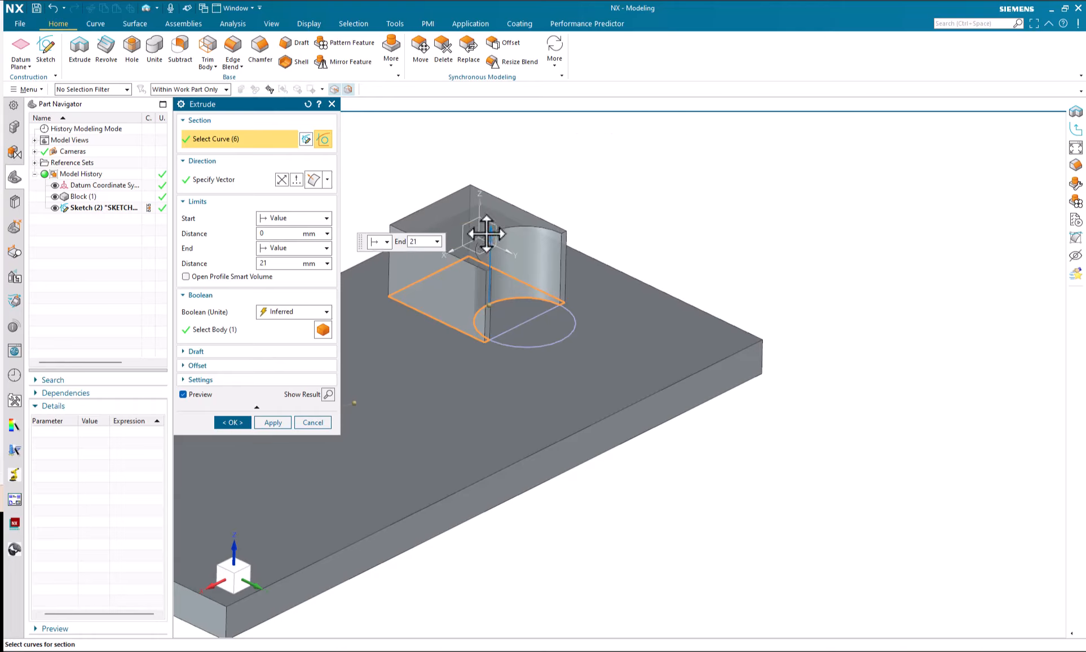
left_click(523, 307)
left_click(528, 328)
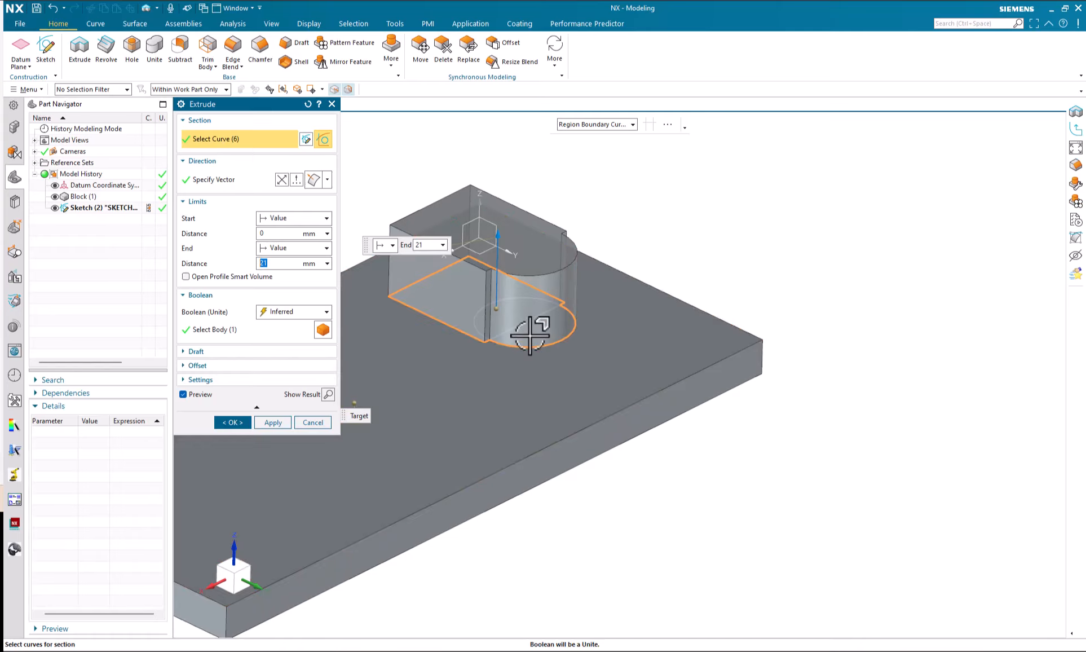
left_click(530, 342)
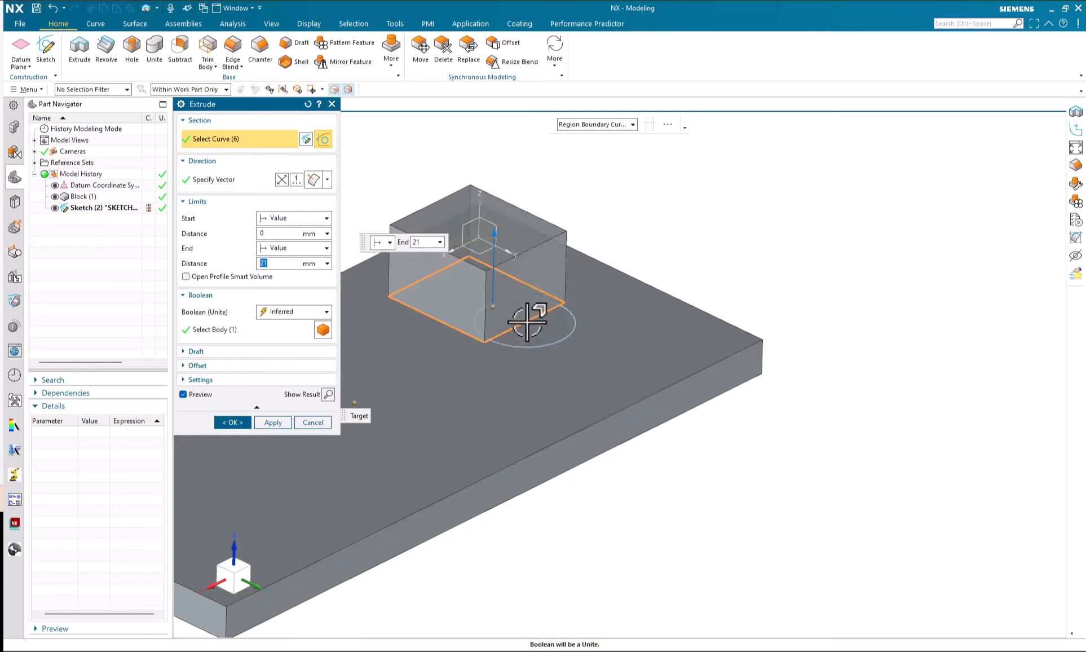
left_click(270, 423)
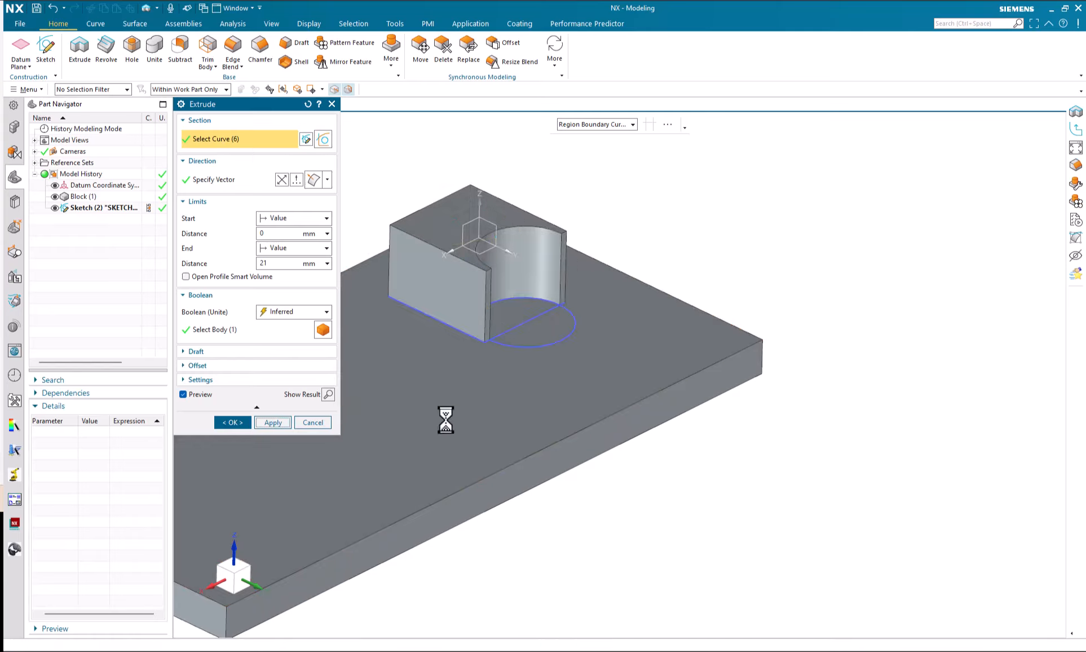
Step: Extrude the full circle area 35 mm up from the block's top face as a united cylinder
left_click(517, 305)
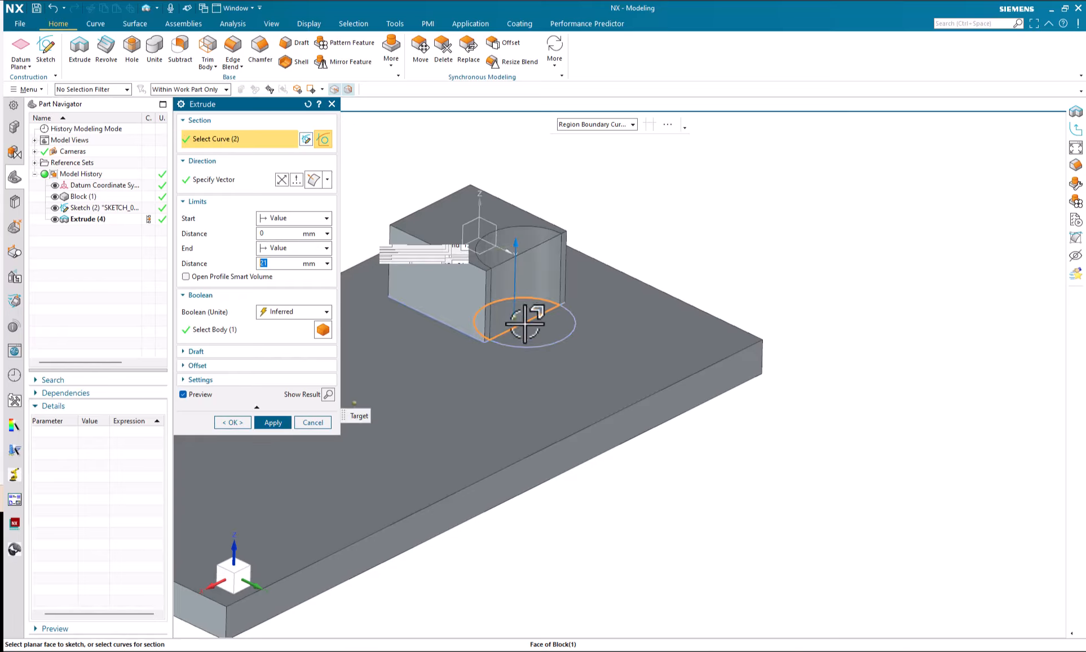
left_click_drag(526, 246, 527, 198)
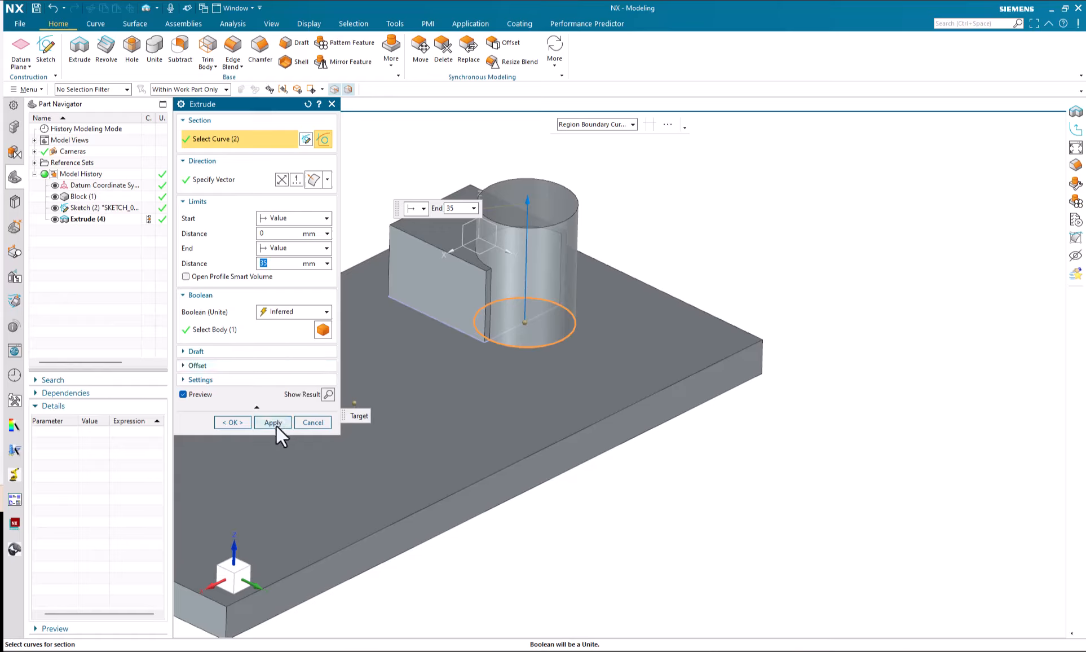
left_click(273, 422)
left_click(236, 423)
middle_click_drag(717, 552, 681, 439, "shift")
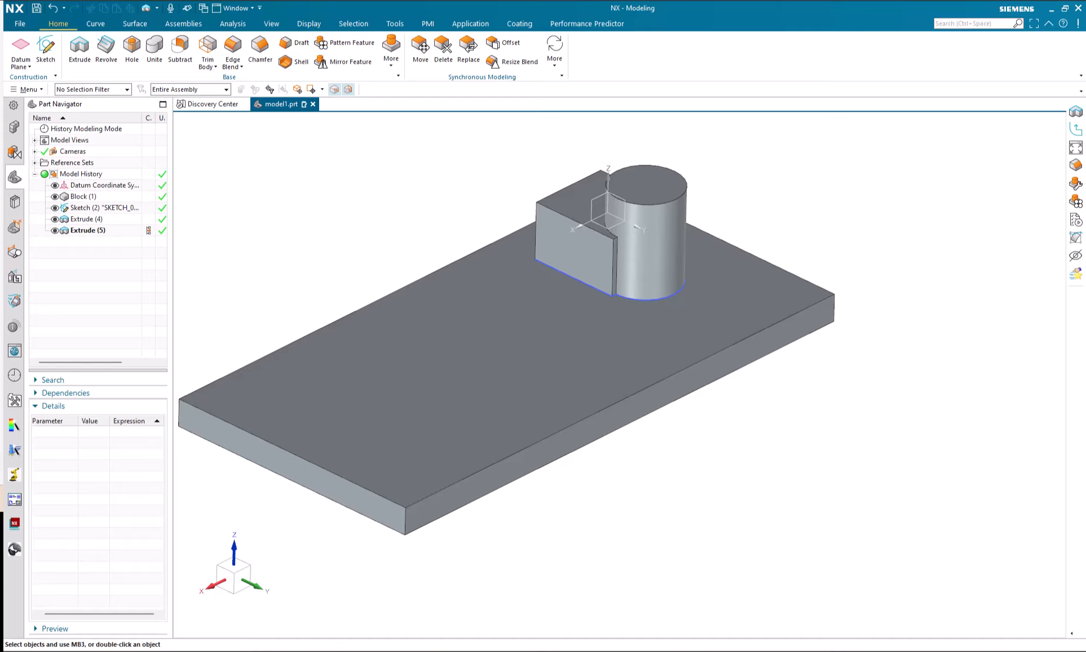
Step: Start an Edge Blend and switch its dialog from the R5 favorite to Edge Blend (Less), followed by Edge Blend (More)
left_click(239, 66)
left_click(235, 80)
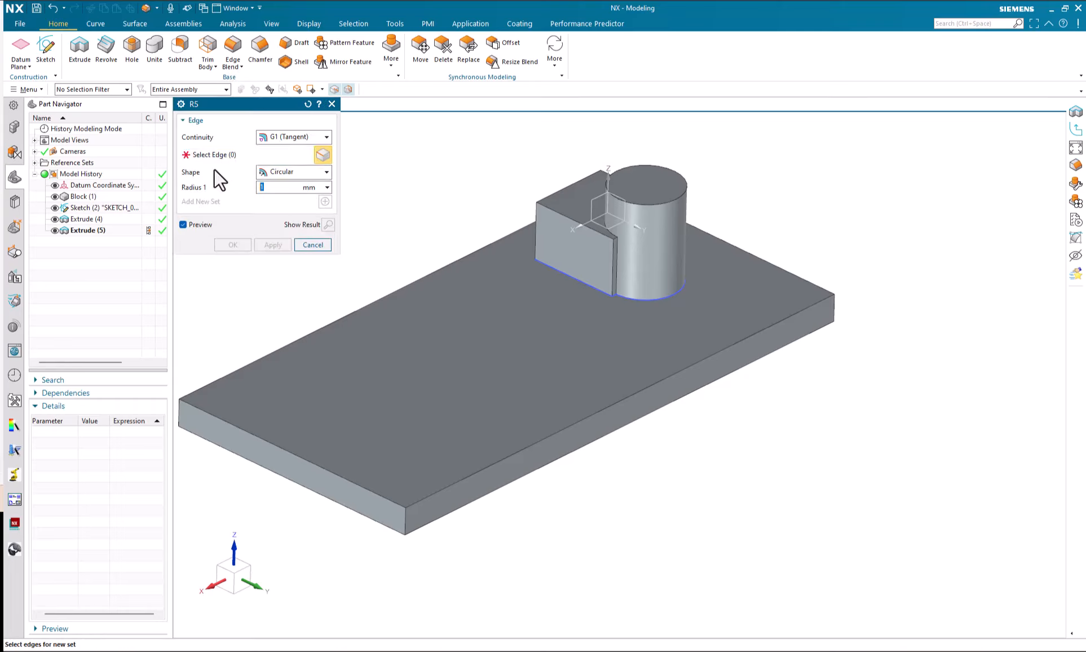
left_click(182, 104)
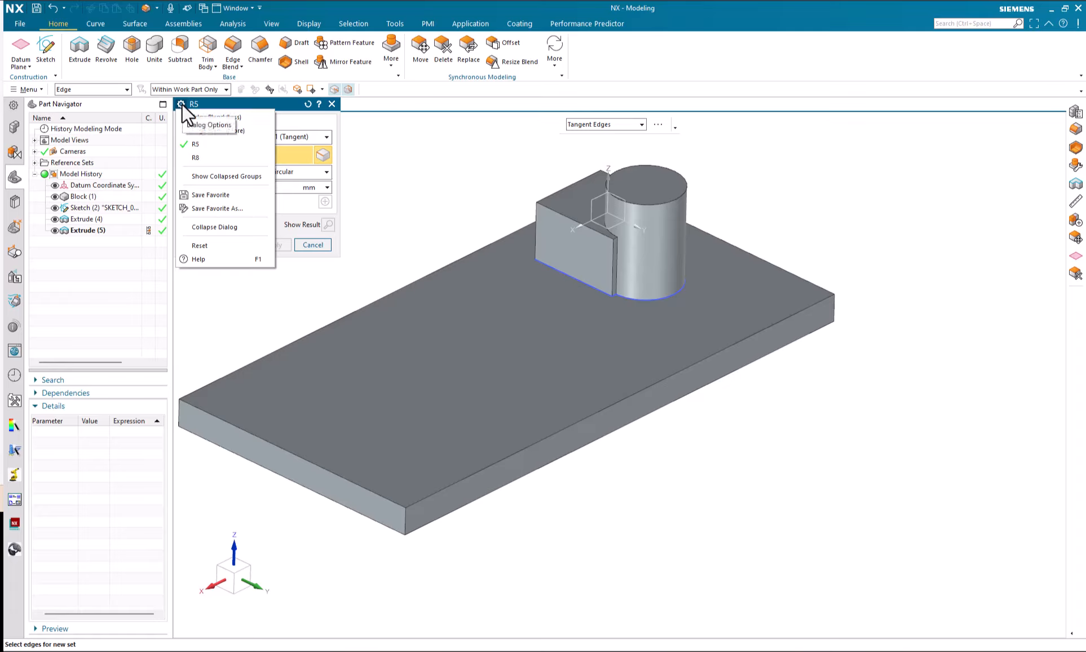
left_click(221, 116)
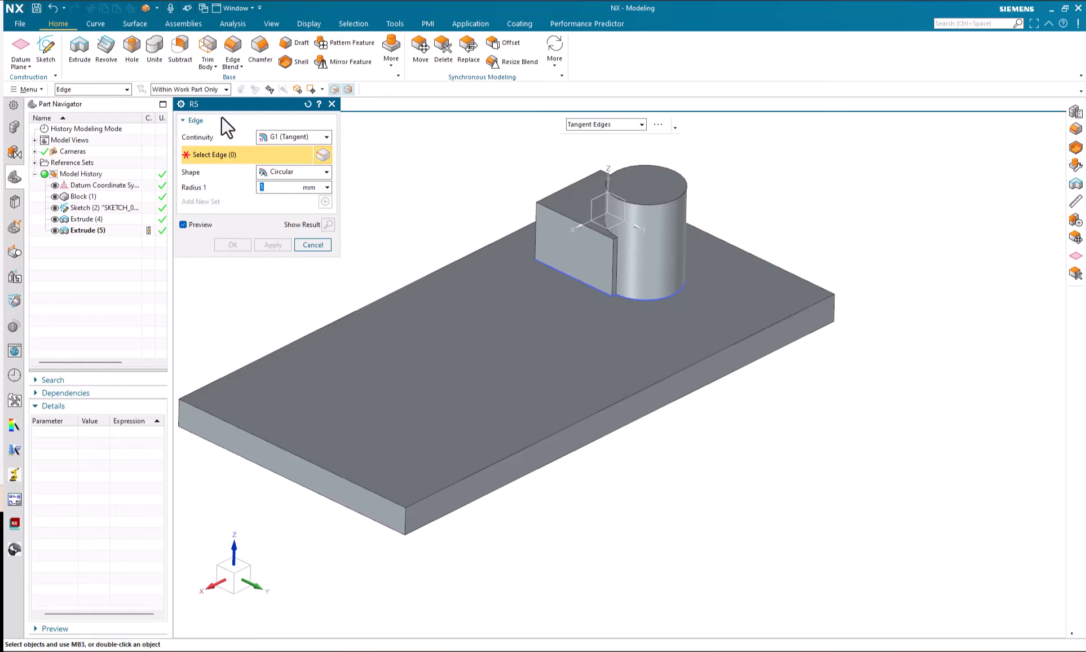
left_click(178, 104)
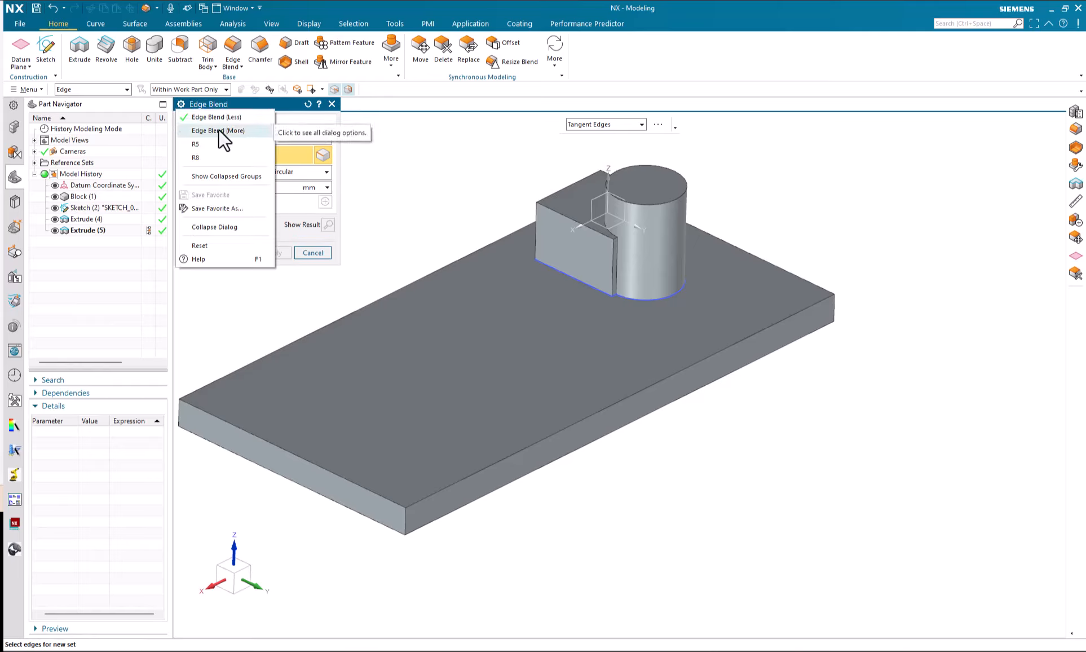
left_click(218, 130)
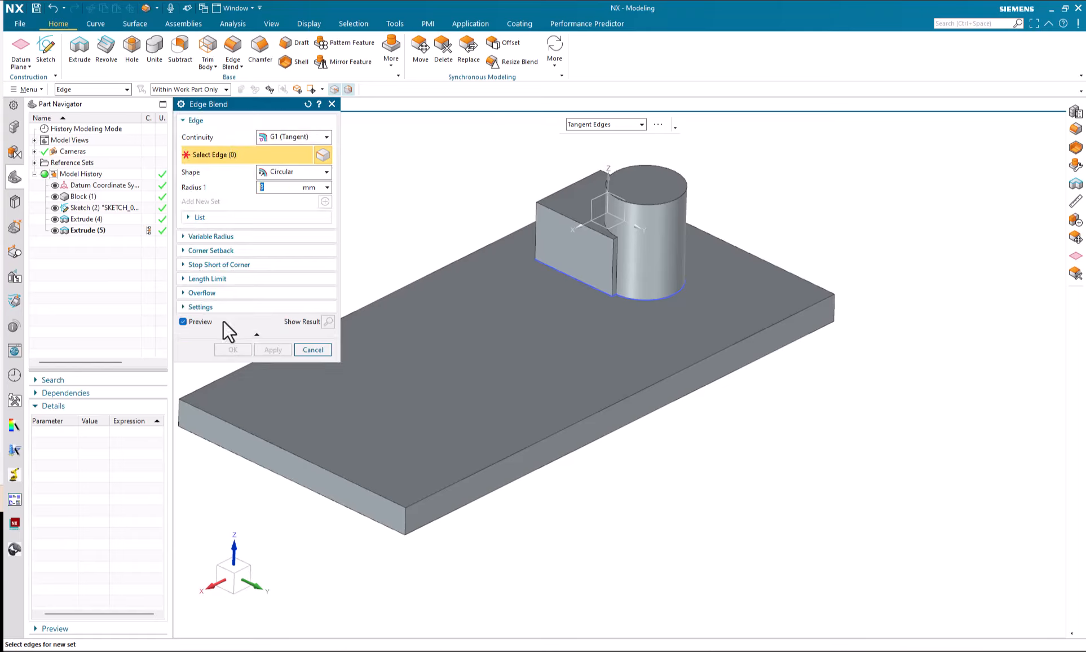
Step: Switch the blend dialog to the R8 favorite and back to Edge Blend (More)
left_click(181, 103)
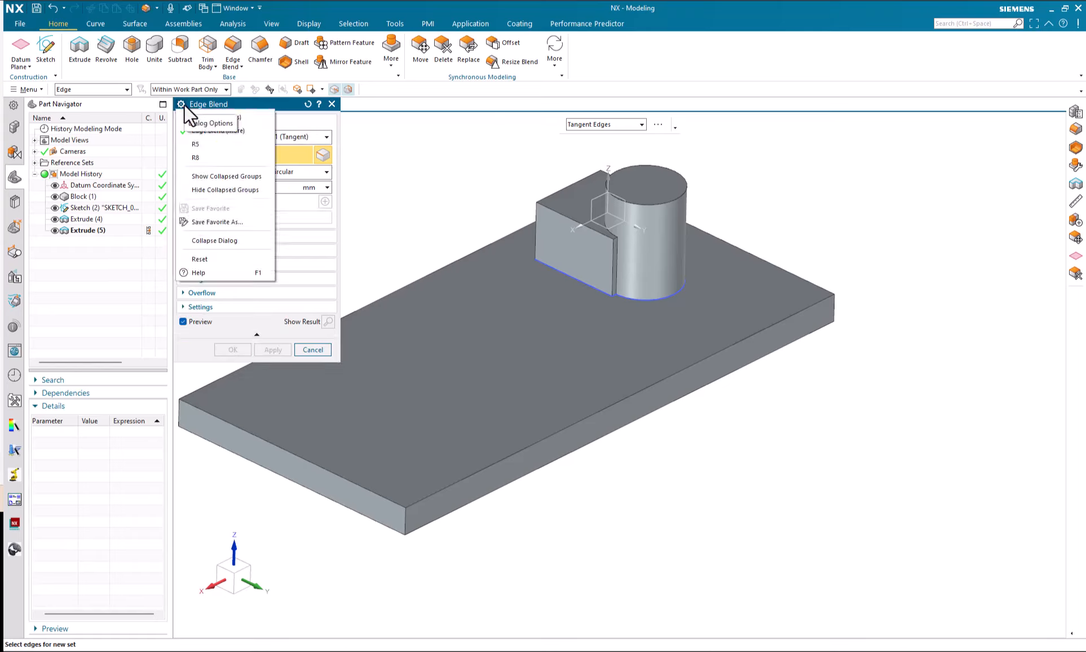
left_click(203, 158)
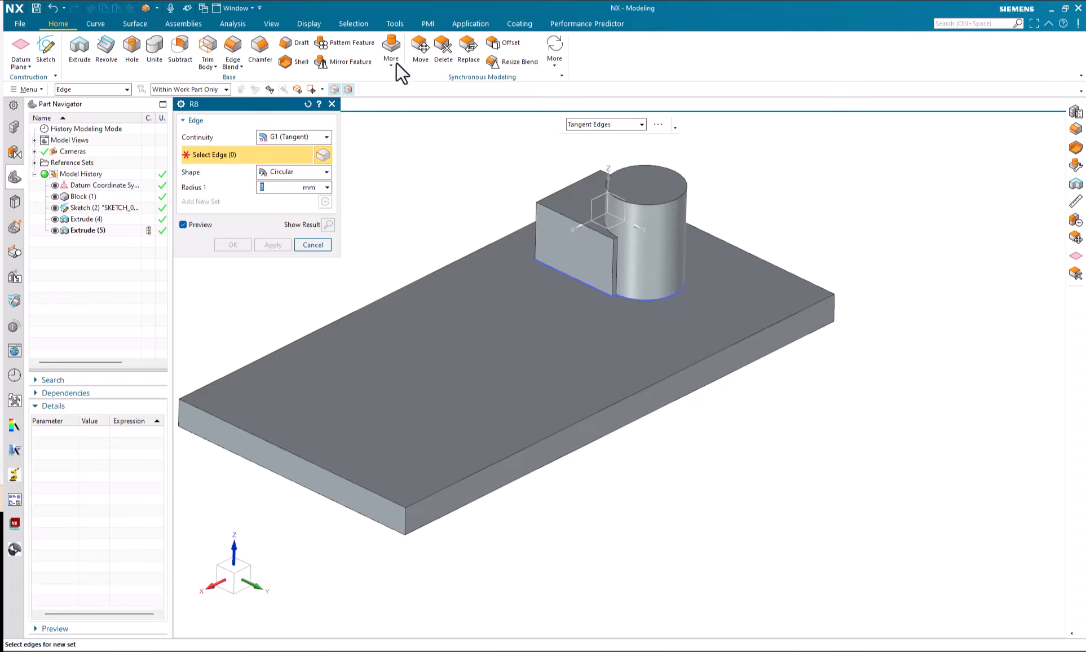
left_click(182, 105)
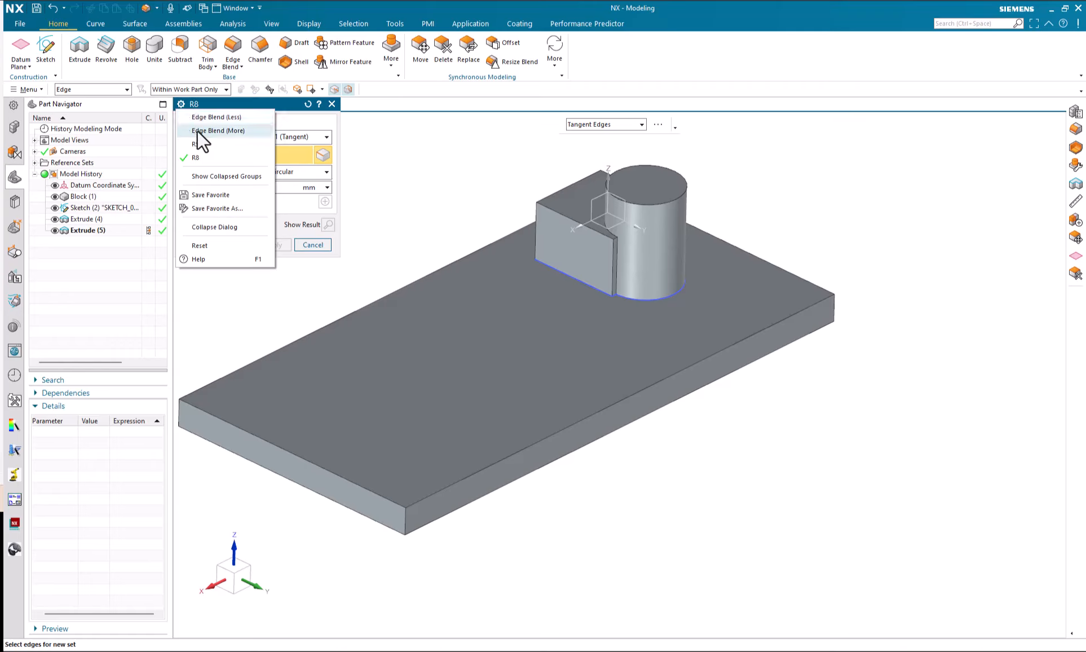
left_click(204, 130)
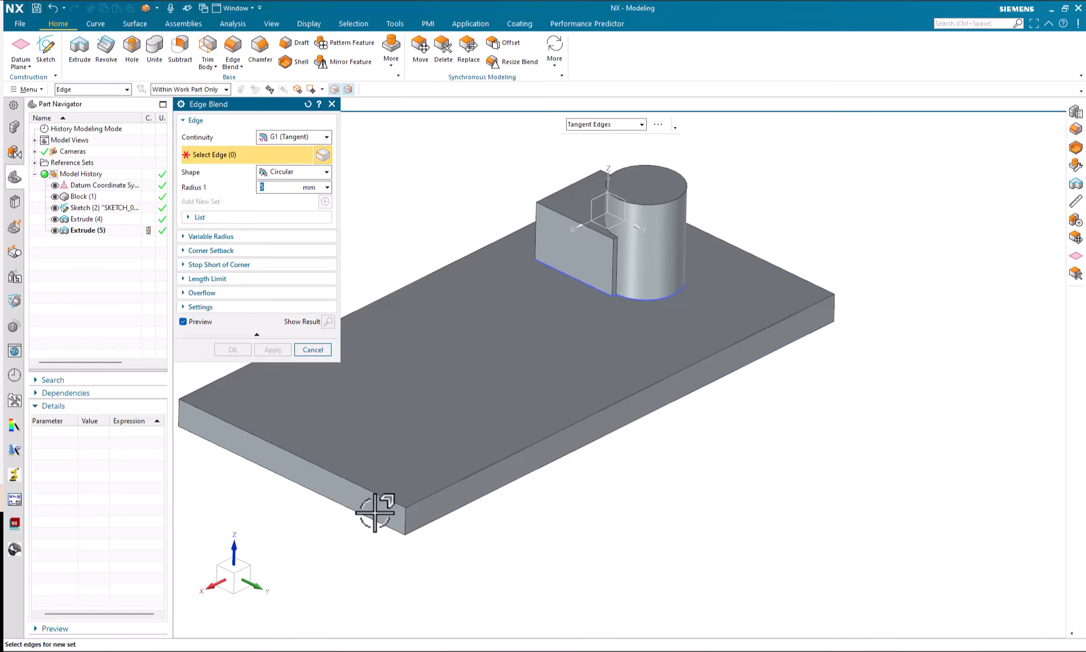
Step: Blend the block's nearest vertical corner edge with a 32 mm radius
left_click(407, 518)
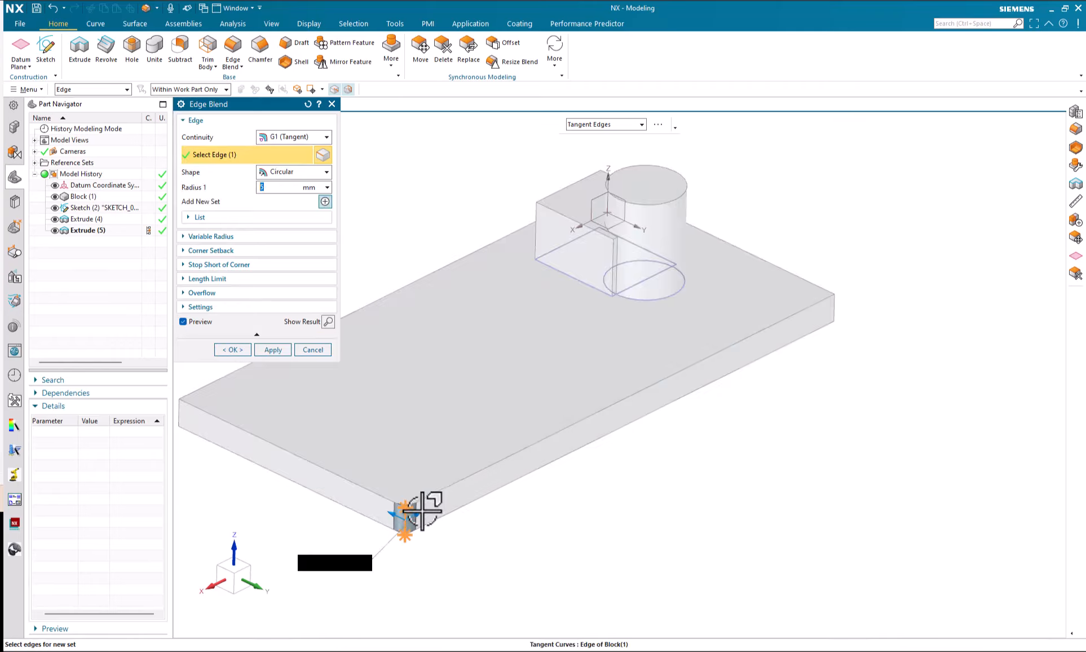
left_click_drag(424, 512, 478, 485)
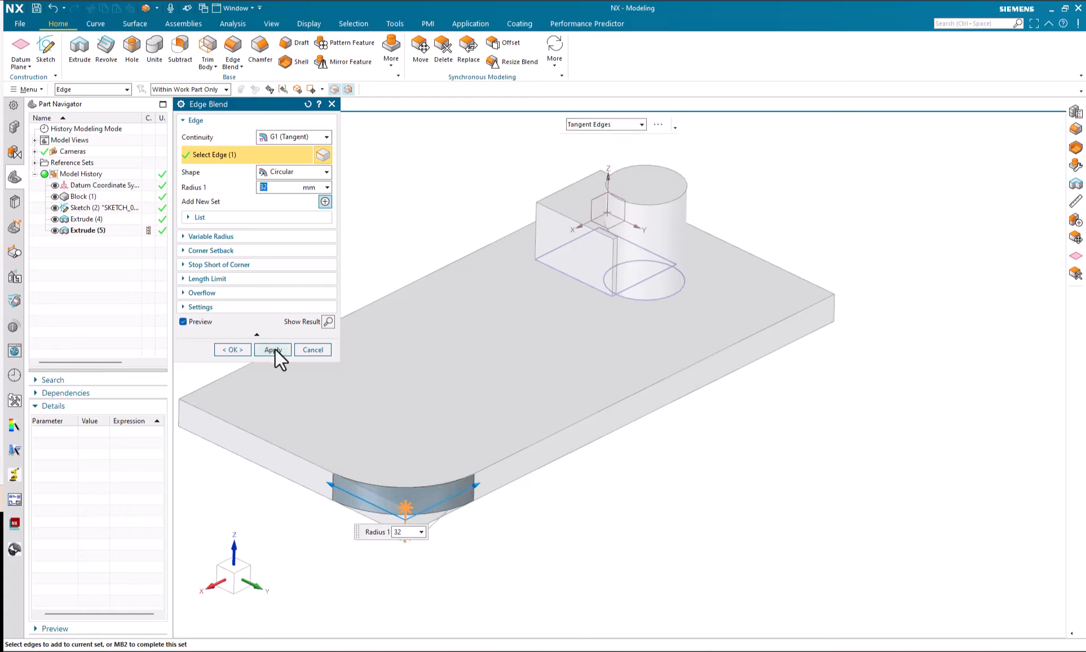
left_click(274, 348)
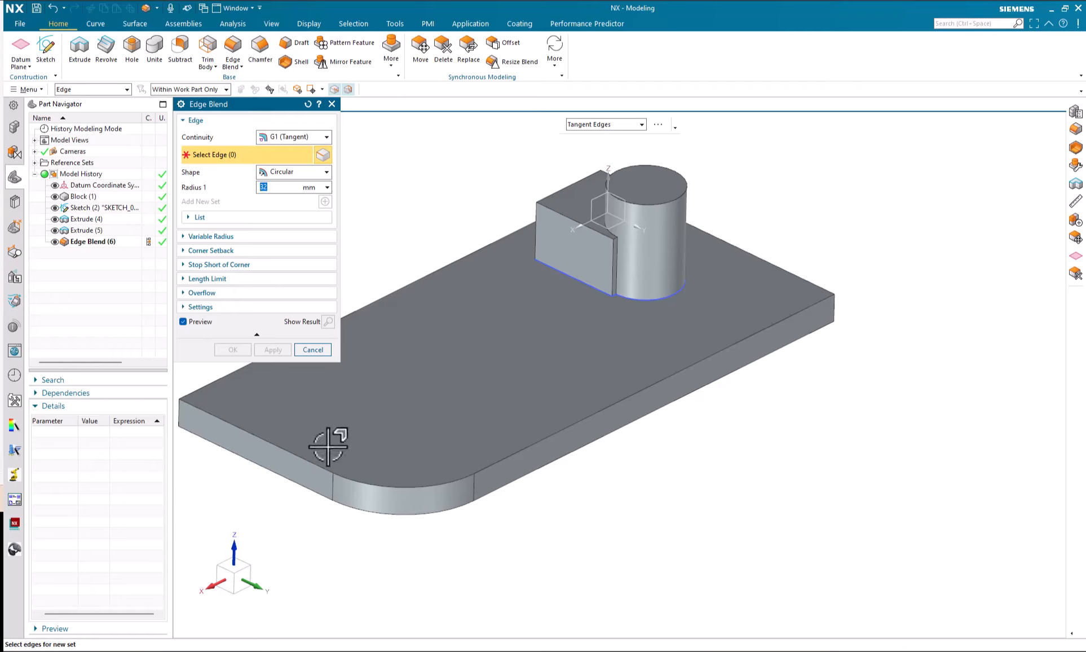
Step: Blend the block's top edge chain around the rounded corner with a 5 mm radius, trying Single Edge before returning to Tangent Edges
left_click(312, 461)
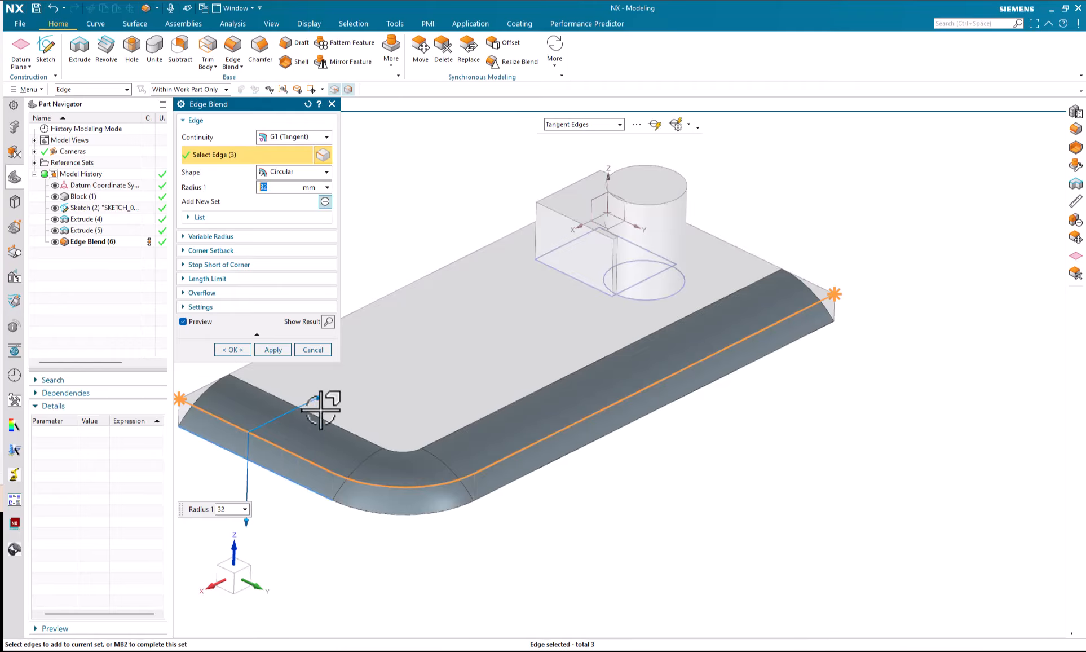
left_click_drag(315, 389, 270, 420)
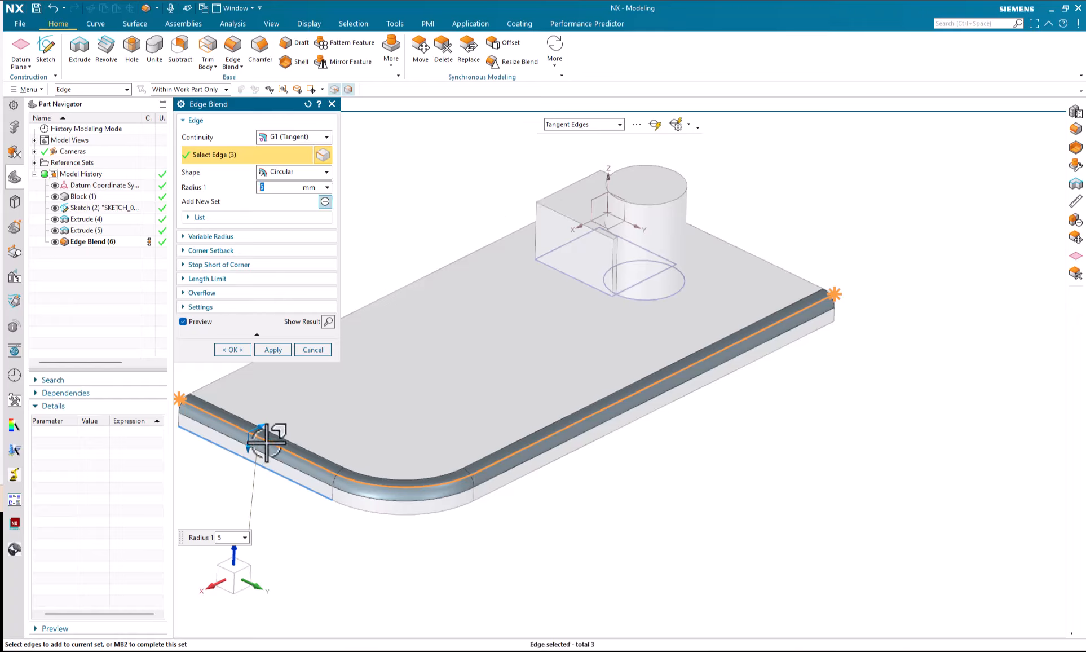
right_click(266, 443)
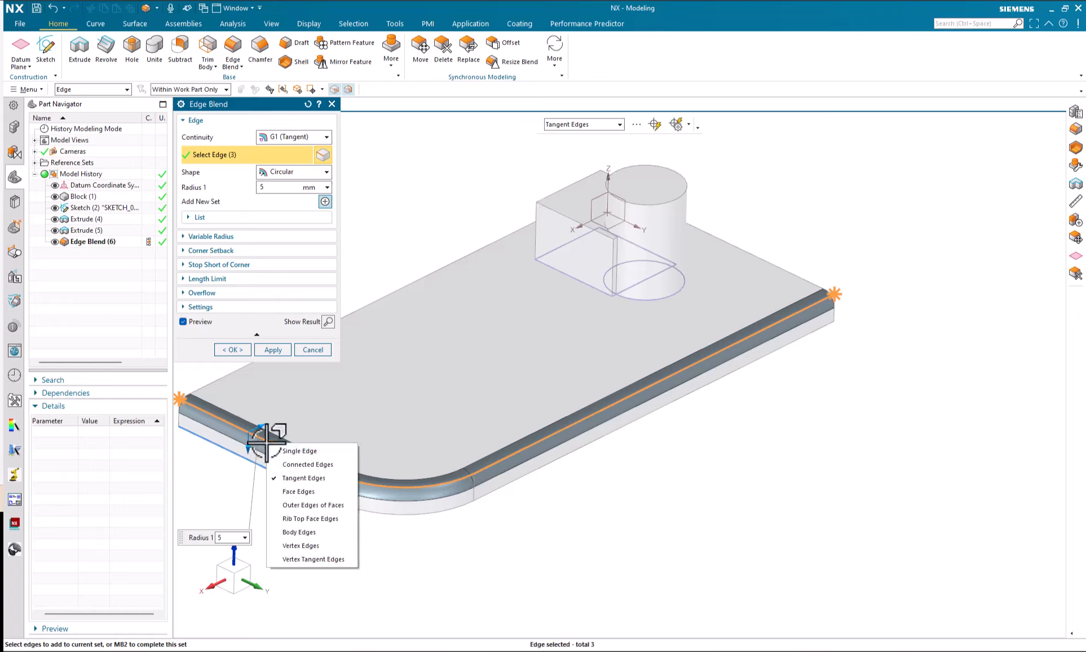
left_click(299, 449)
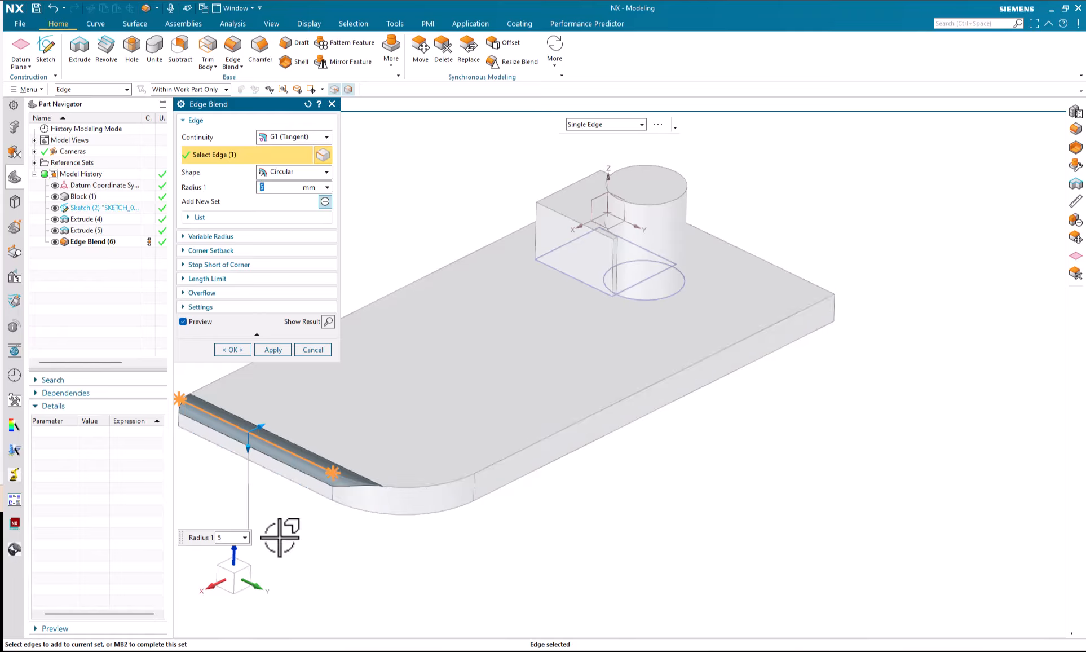
right_click(298, 454)
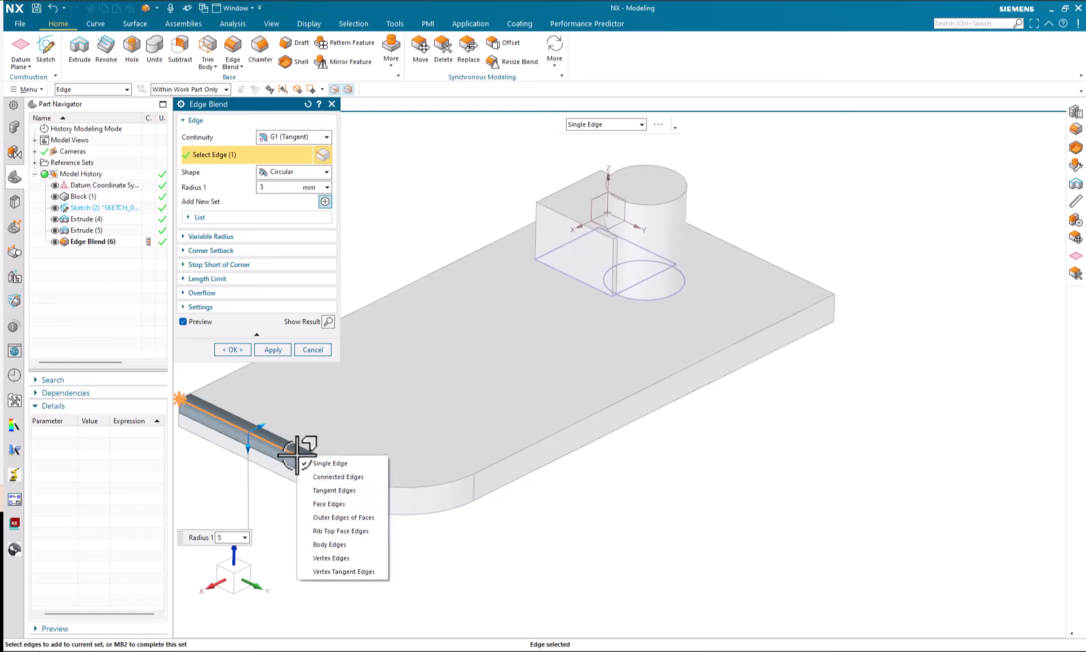
left_click(335, 489)
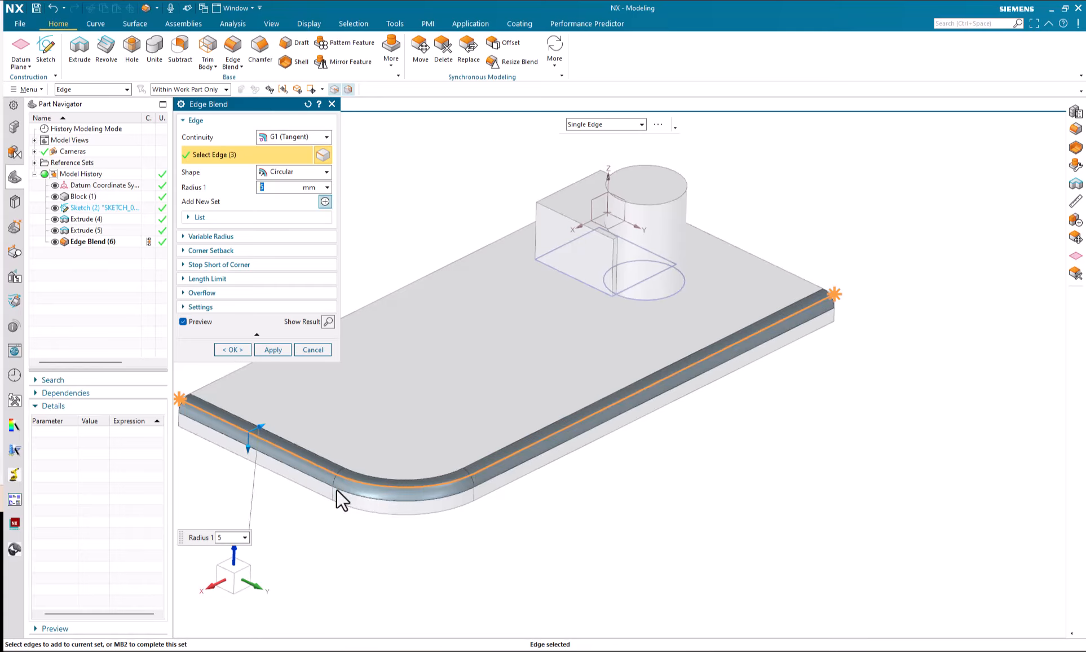
left_click(233, 349)
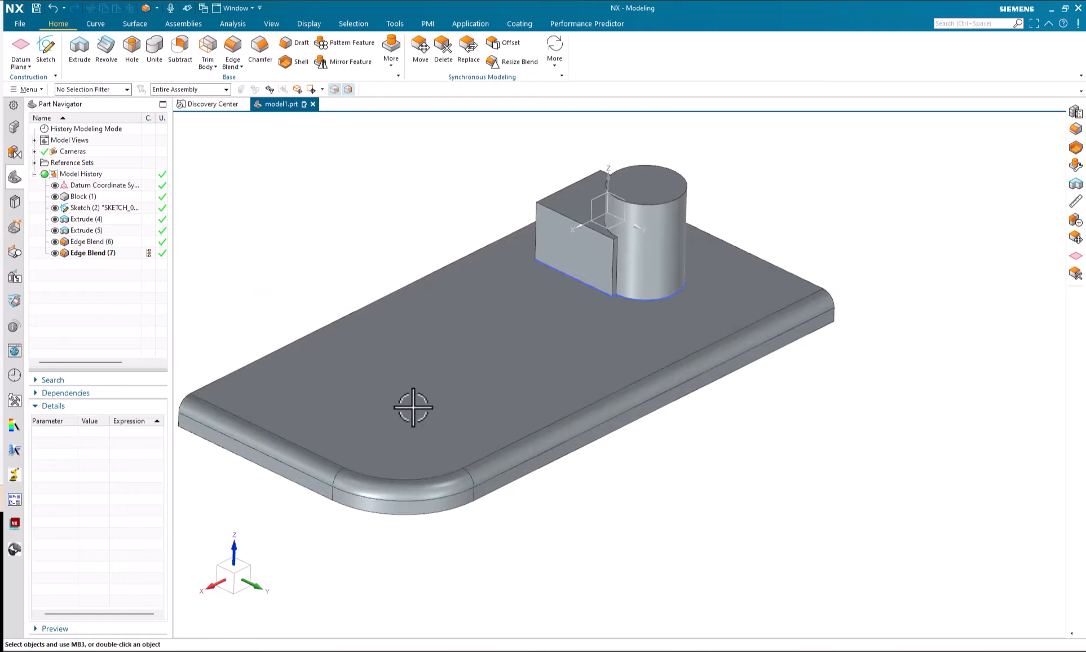
Step: Start an Extrude, pick the block's long side face as the section, and reset the dialog to its default settings
middle_click_drag(418, 400, 577, 378)
left_click(81, 54)
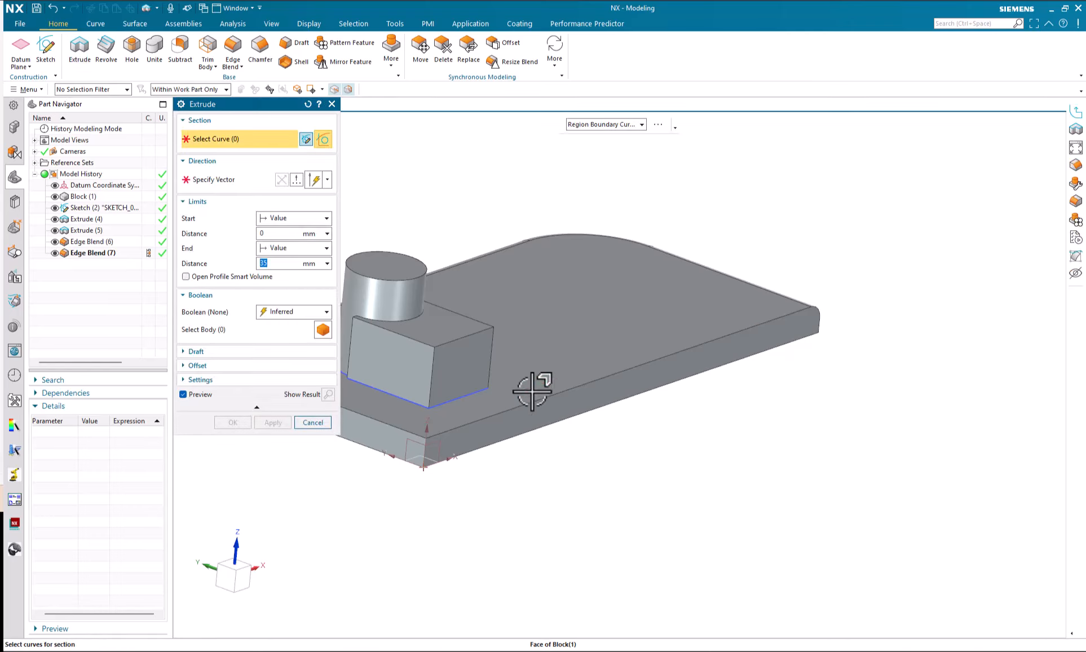
left_click(553, 409)
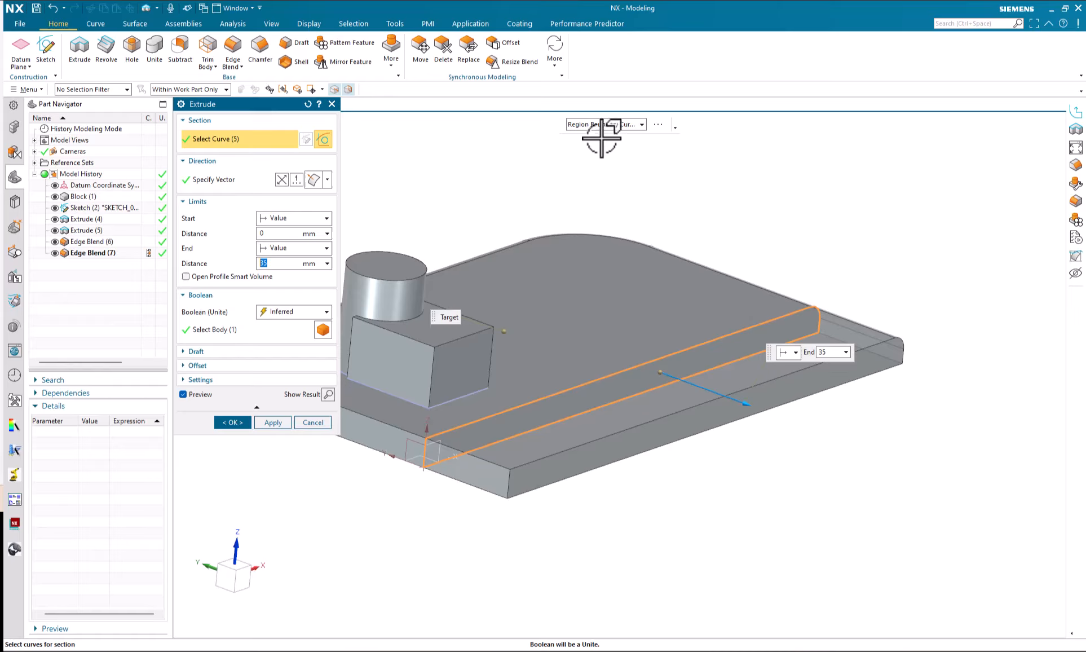
left_click(308, 104)
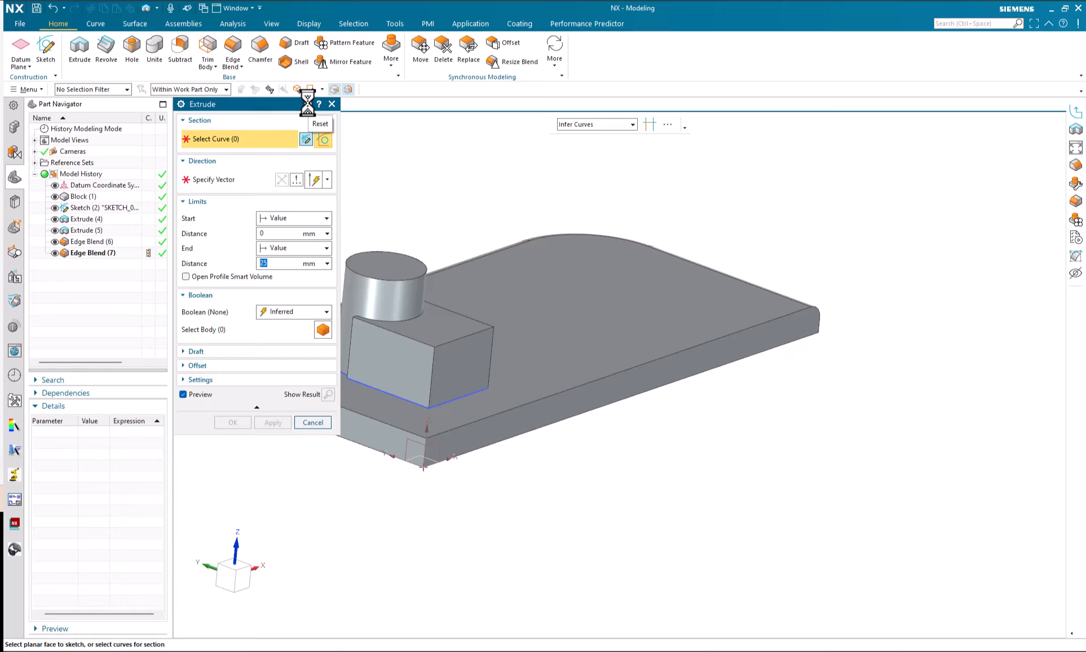
Step: Sketch a circle about 8.1 mm in diameter on the long side face, about 74.1 mm along X from the origin, and finish the sketch
left_click(567, 408)
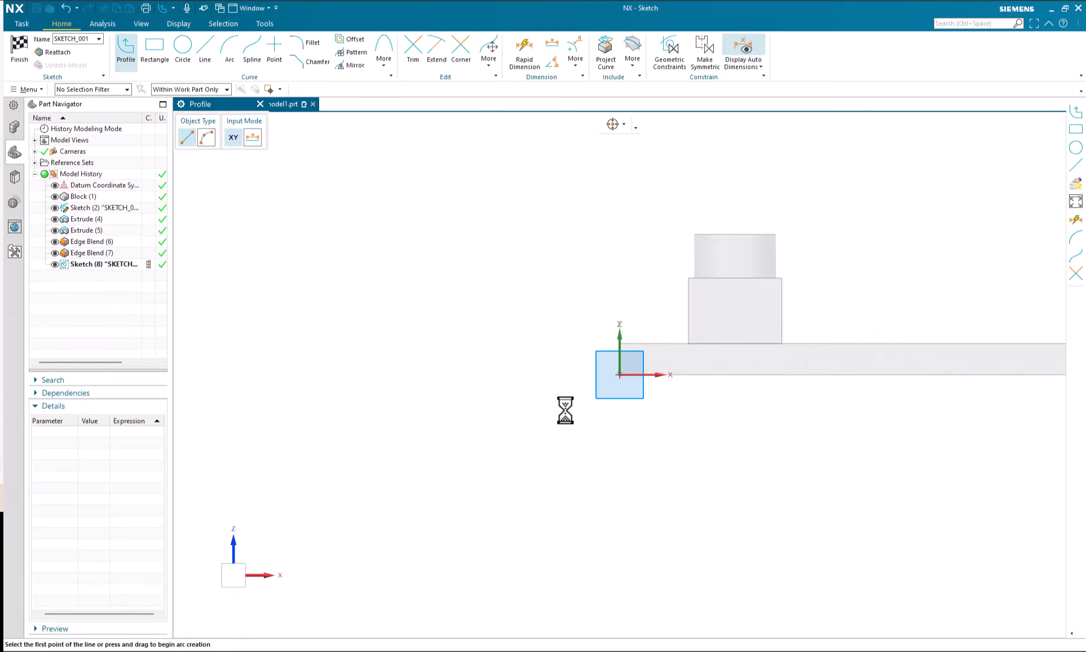
left_click(186, 55)
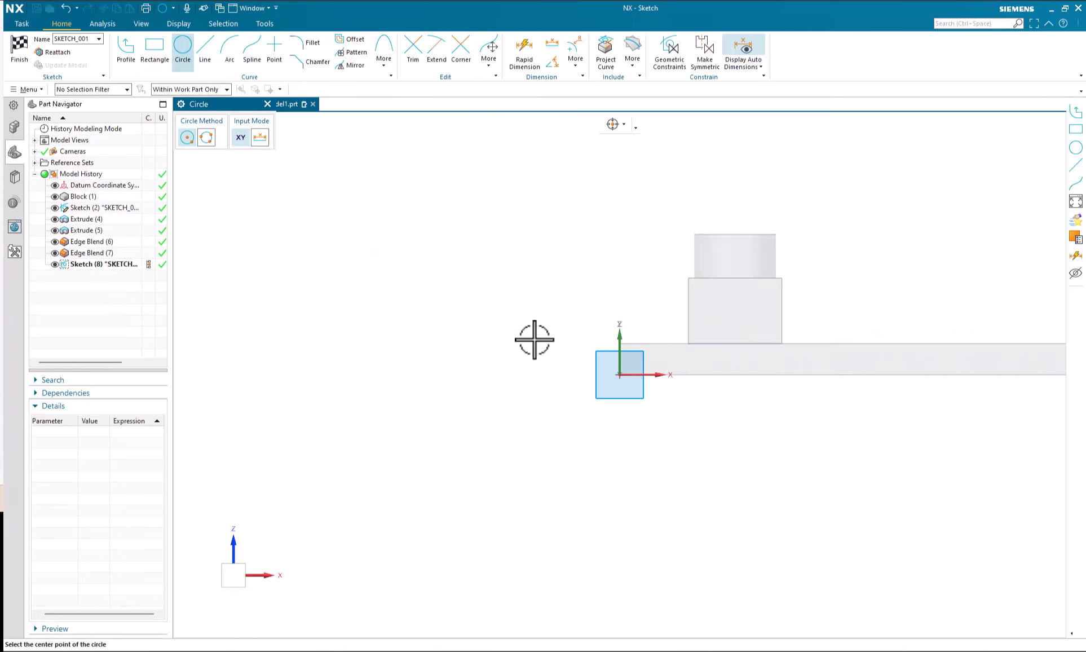
left_click(850, 356)
left_click(837, 362)
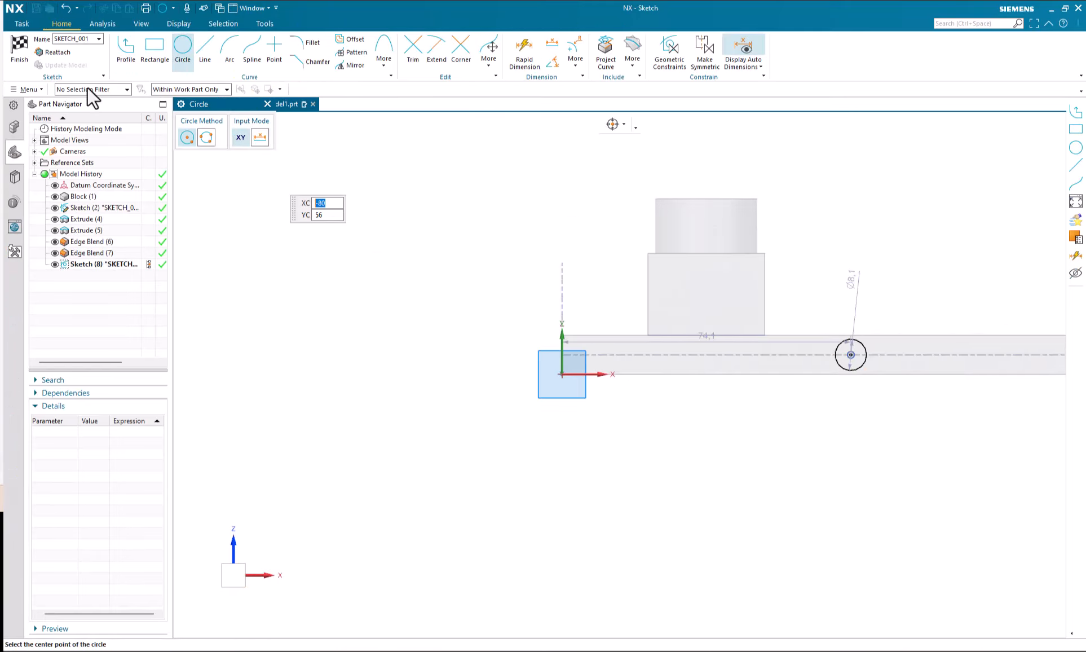
left_click(20, 53)
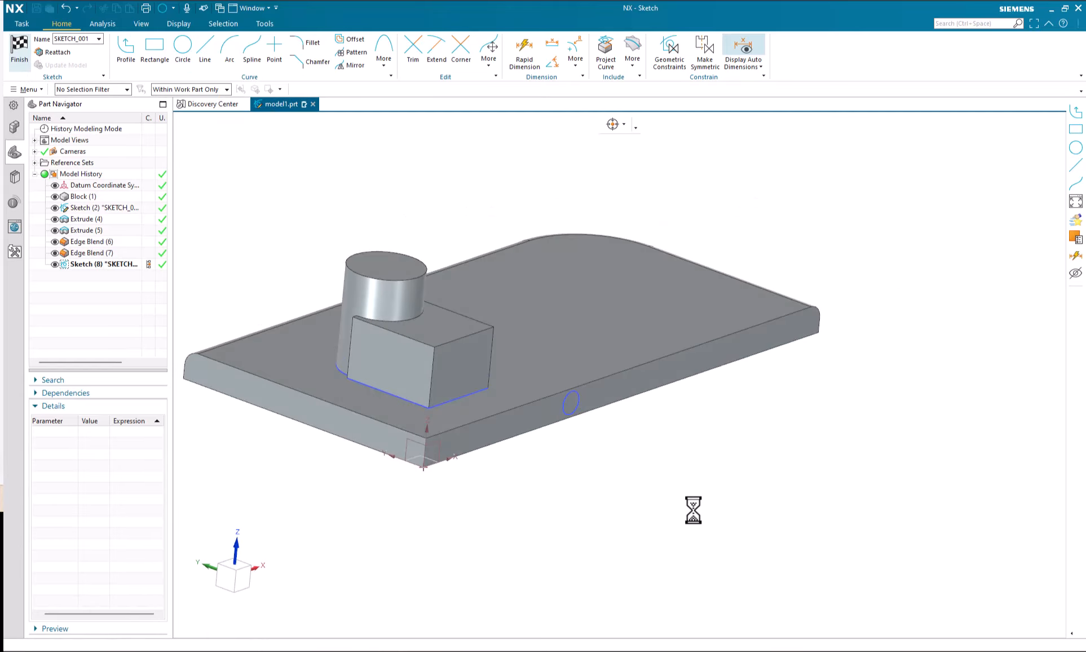
Step: Try a start distance of -19 mm into the block for the circle's extrusion, and set it back to 0 mm
scroll(528, 516, "up", 2)
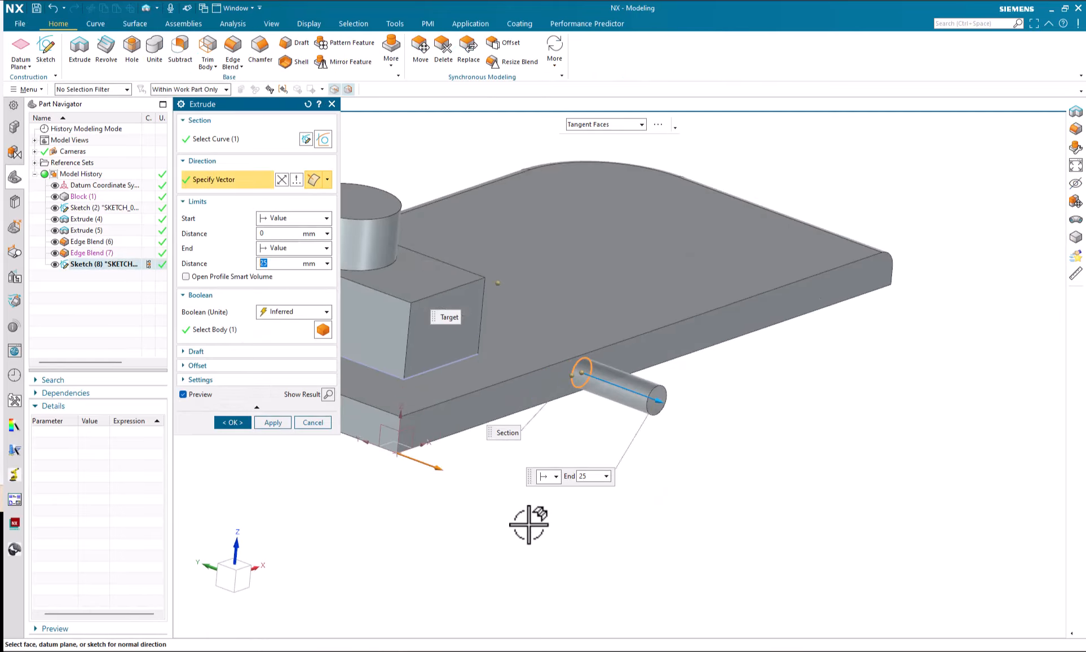
scroll(539, 423, "up", 1)
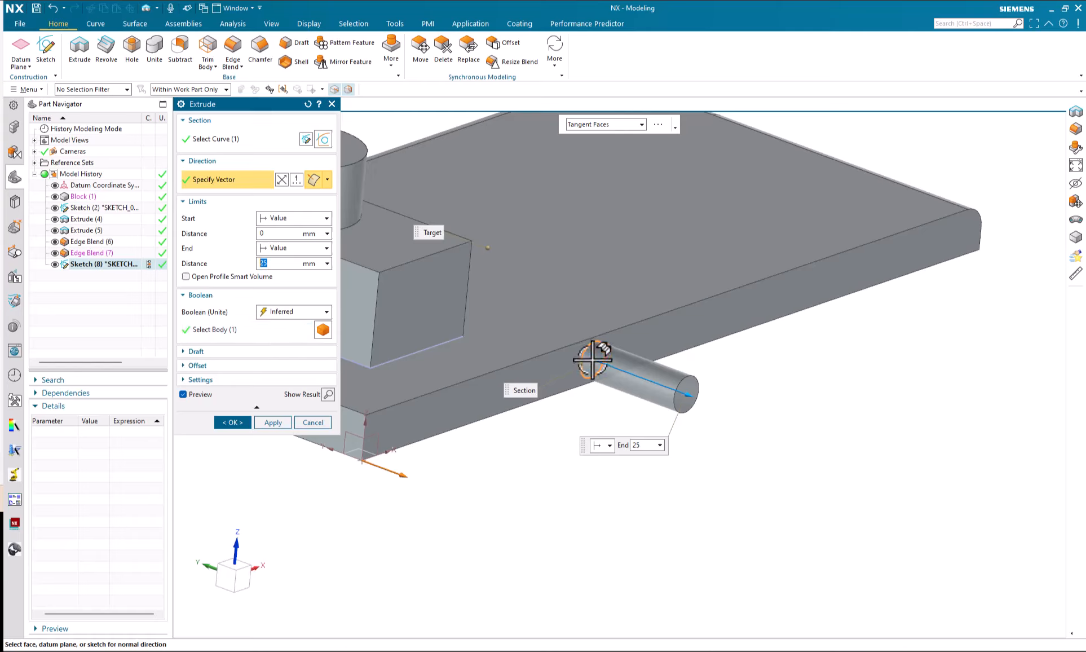
left_click_drag(582, 360, 518, 338)
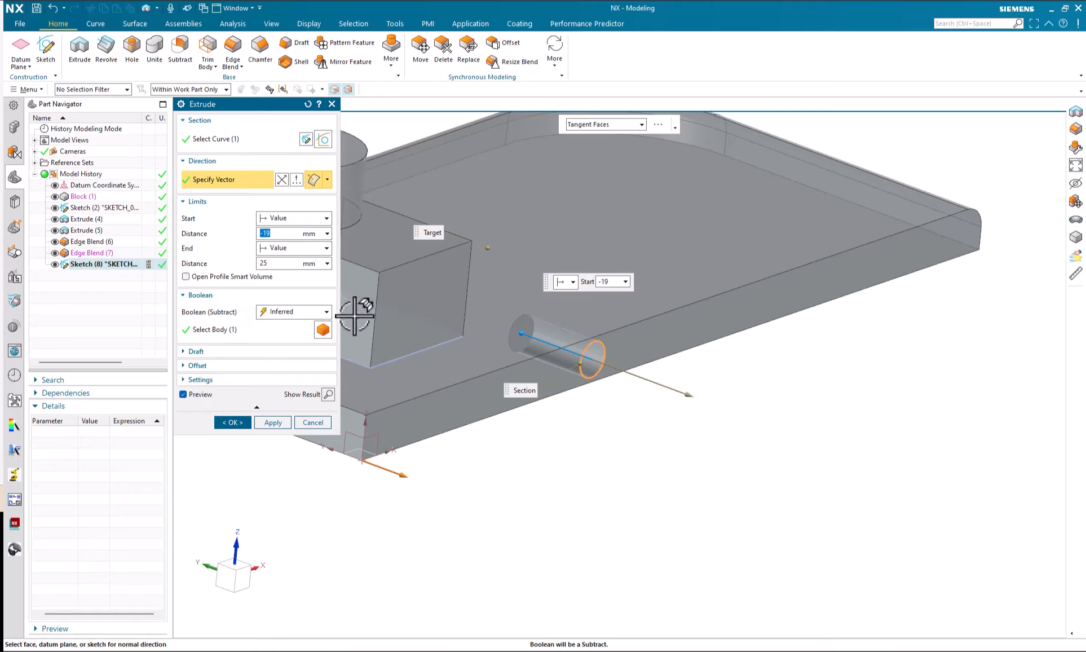
type("0")
key("Return")
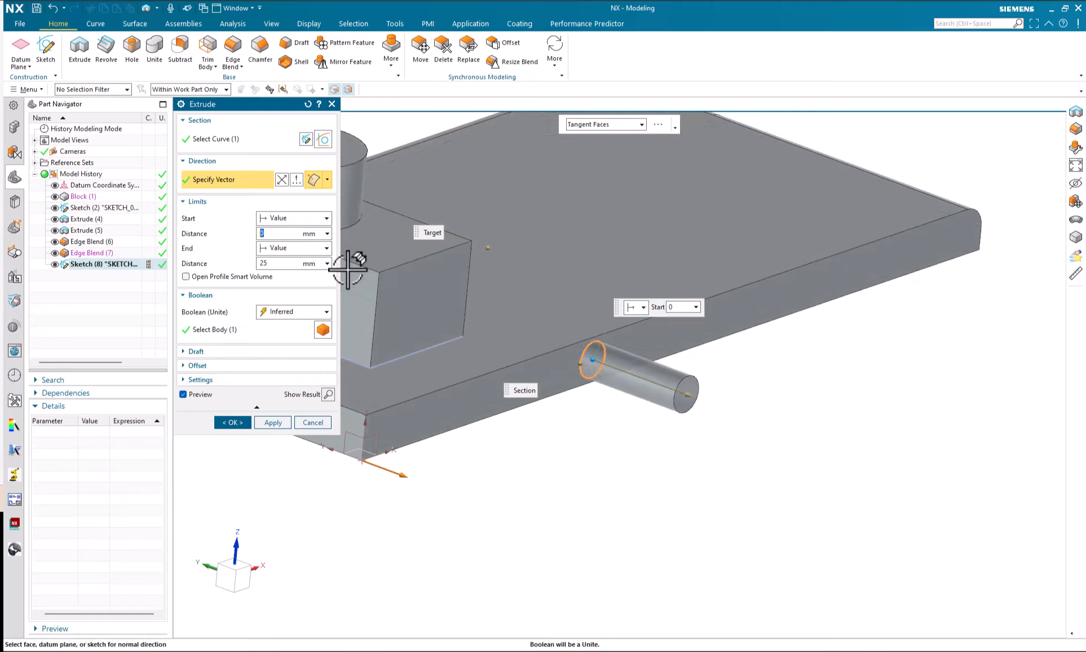
Step: Extrude the circle 25 mm outward from the side face as a separate body with Boolean set to None
left_click(304, 307)
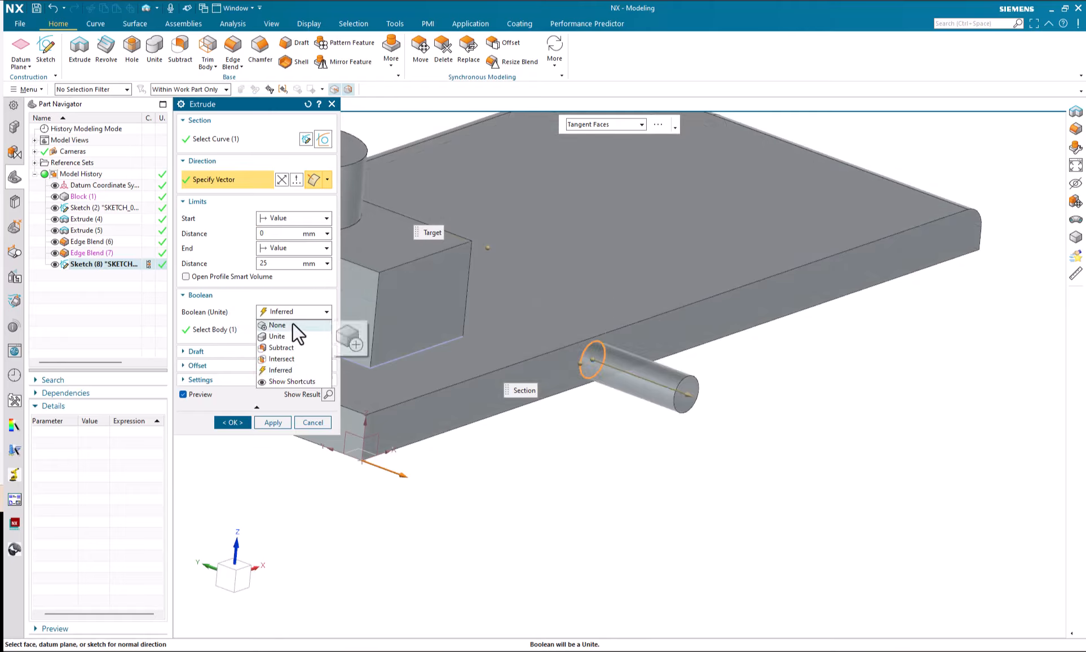
left_click(292, 323)
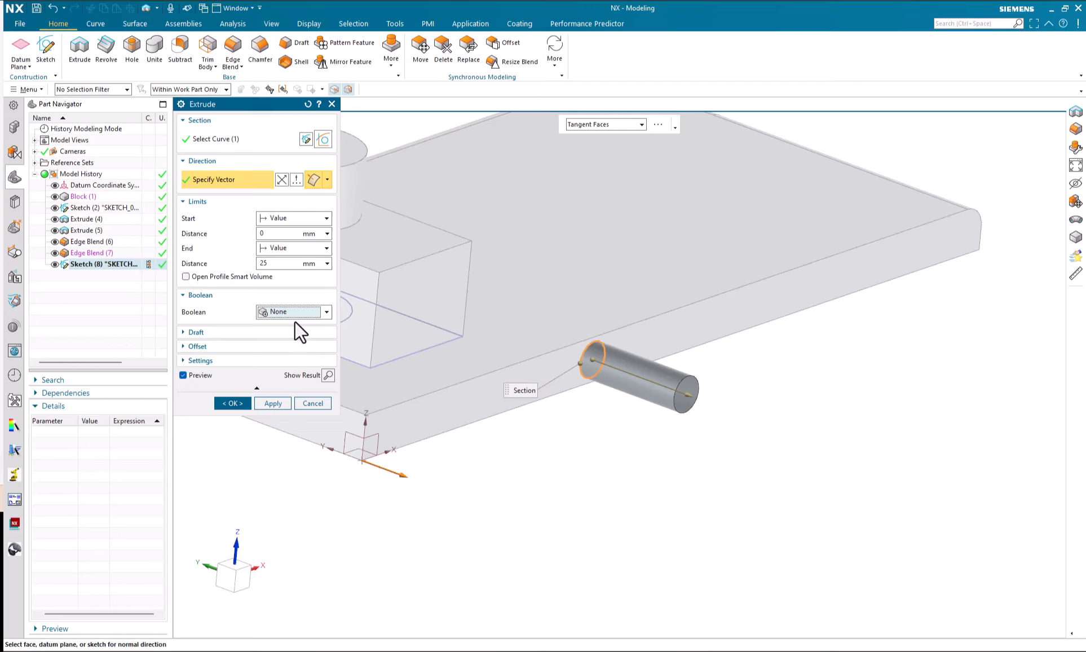
left_click(236, 403)
Step: Blend the circular edge at the base of the separate pin body with a 1 mm radius
left_click(231, 61)
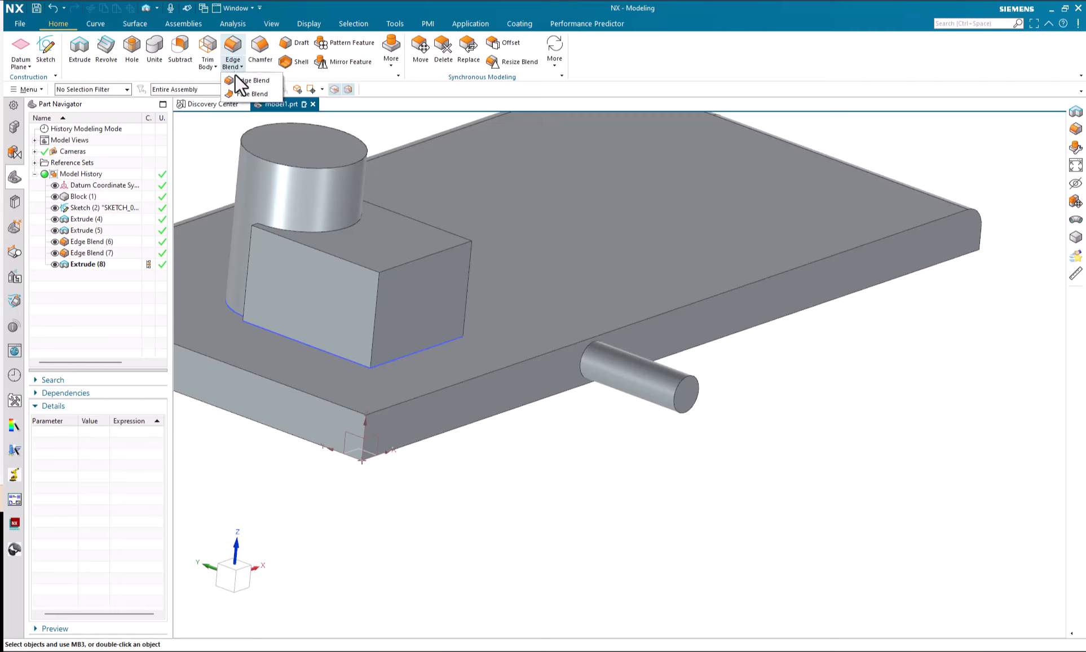
left_click(586, 348)
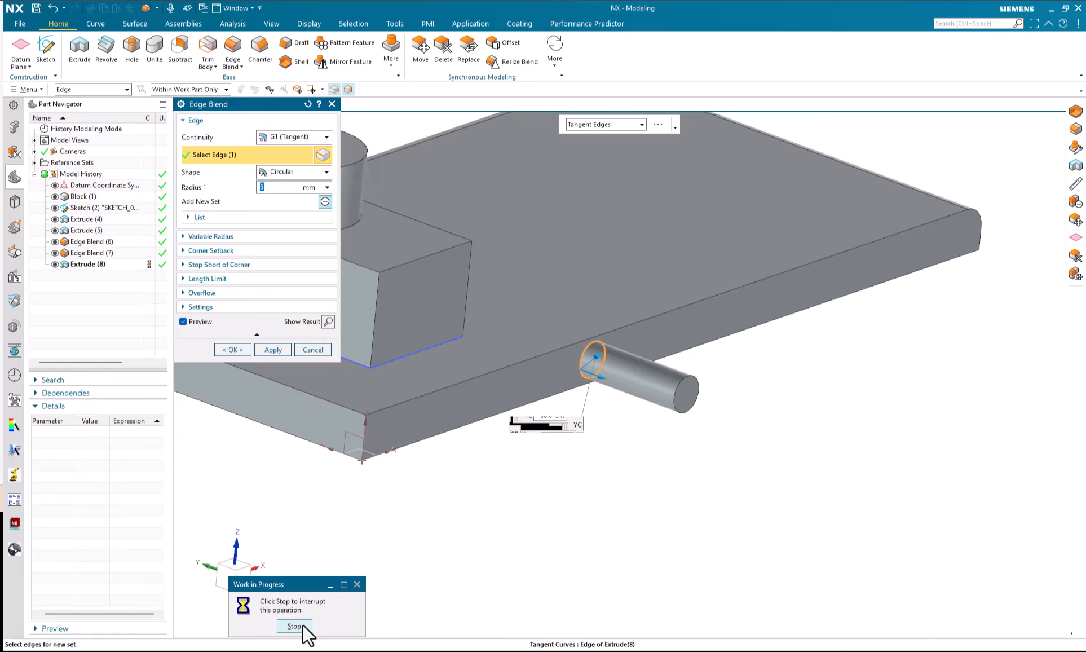
left_click(233, 350)
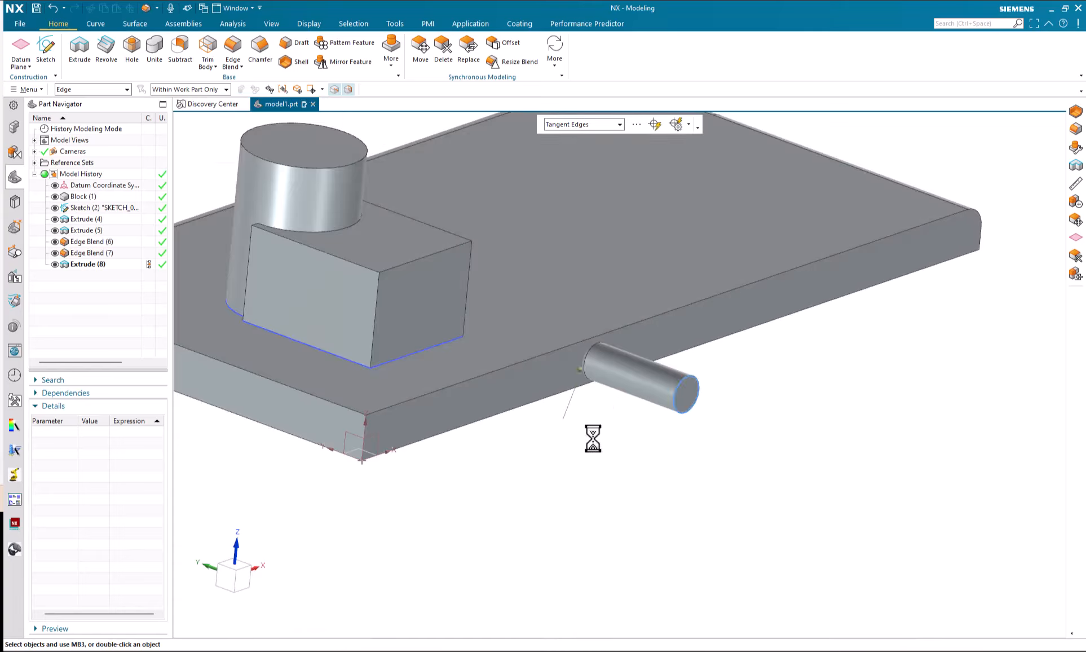
scroll(603, 372, "up", 2)
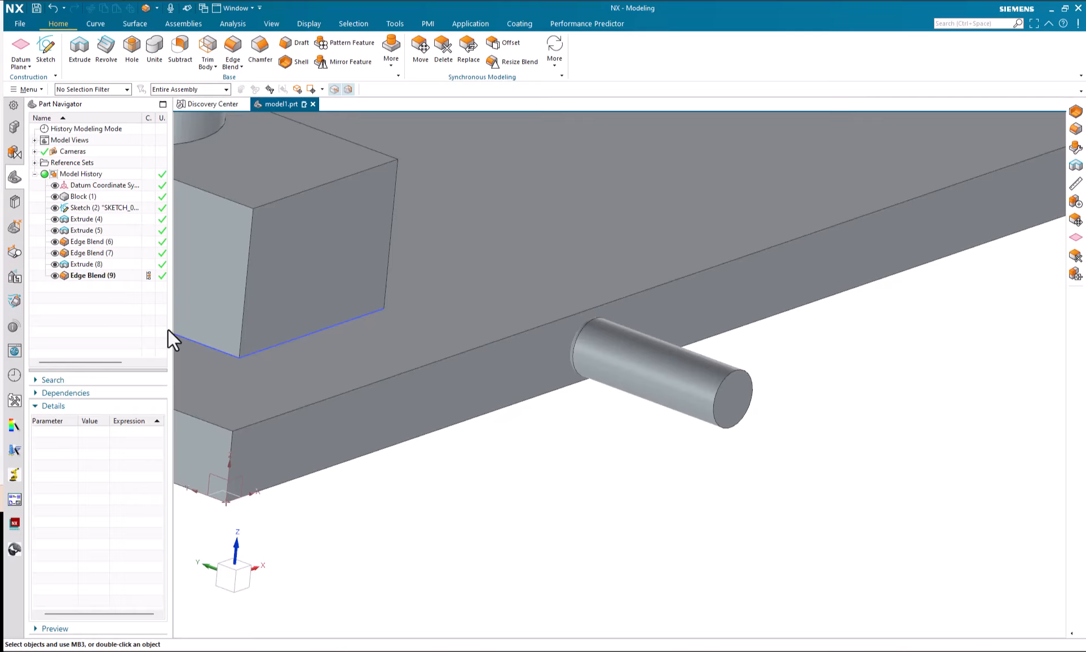
Step: Widen the Part Navigator, roll the model history back to Extrude (5), and step forward feature by feature to Edge Blend (9)
left_click_drag(167, 327, 311, 338)
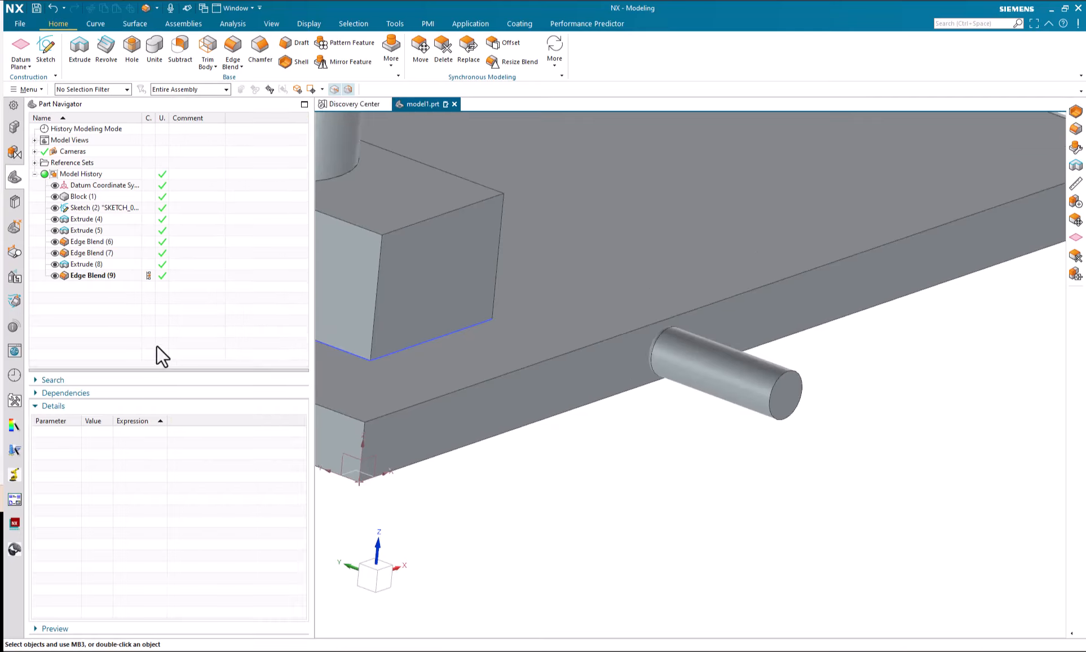
left_click(146, 230)
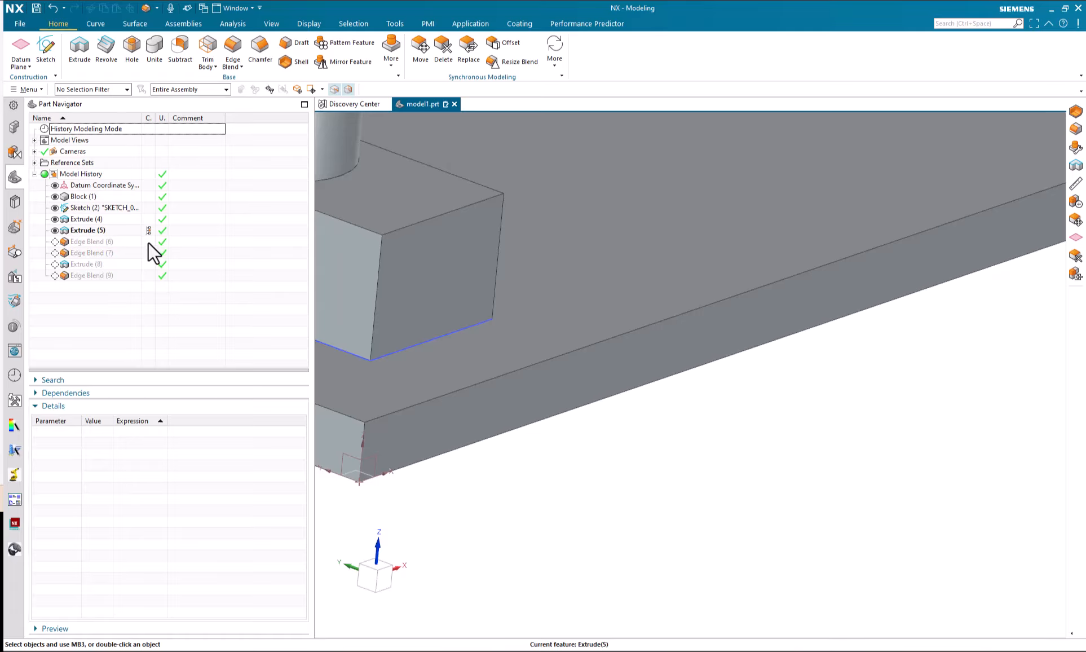
left_click(148, 241)
left_click(148, 254)
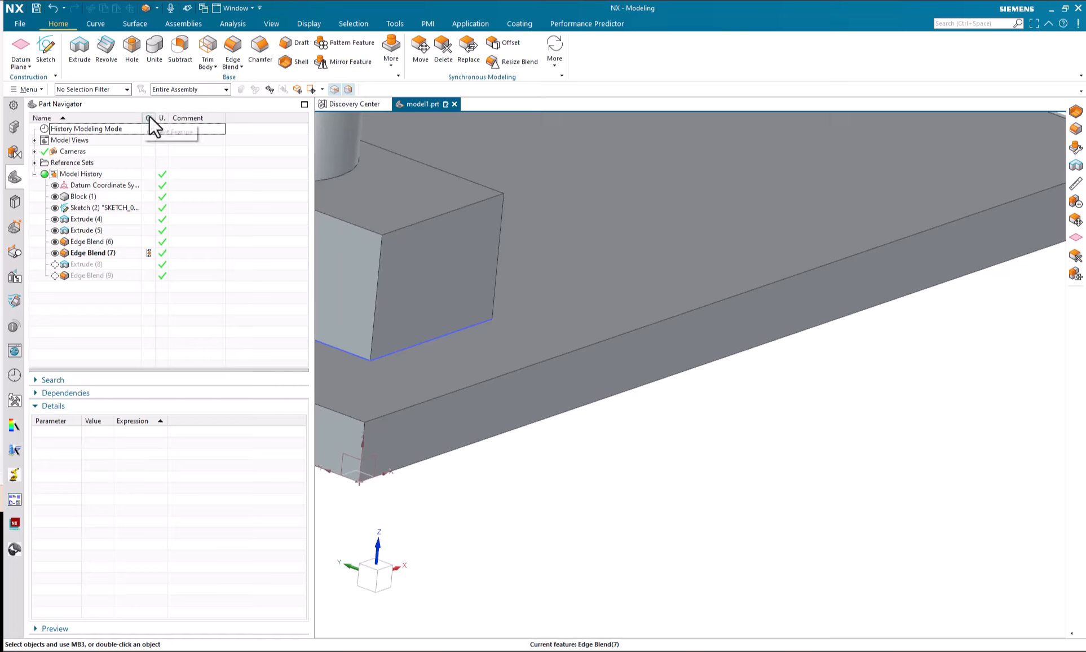
left_click(148, 265)
left_click(148, 275)
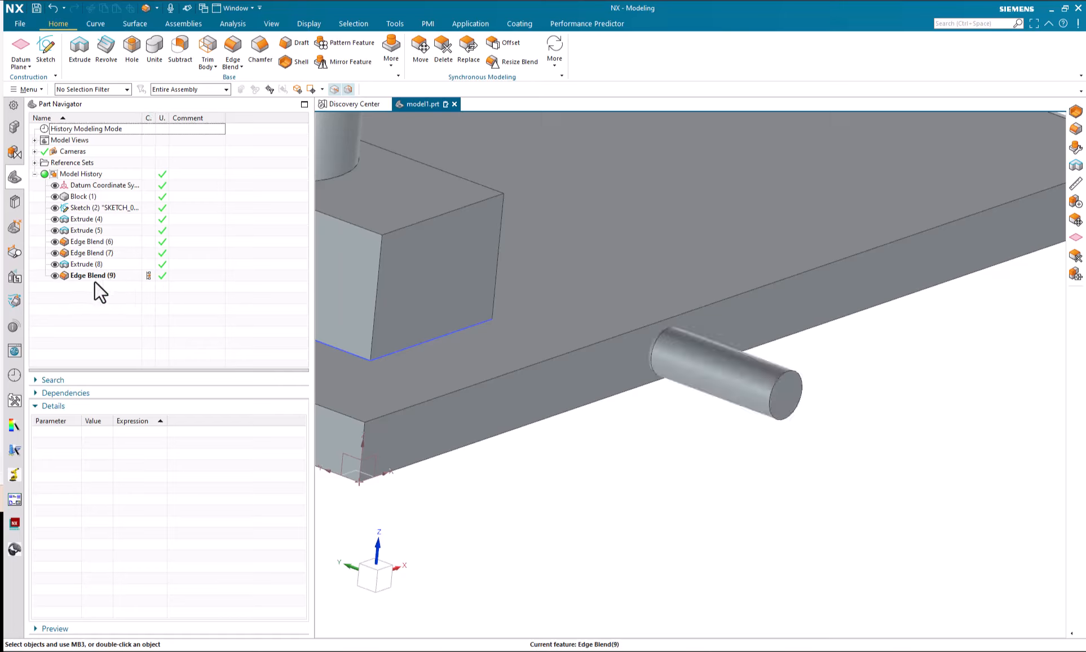
Step: Delete the Edge Blend (9) feature from the model history
left_click(103, 275)
right_click(104, 276)
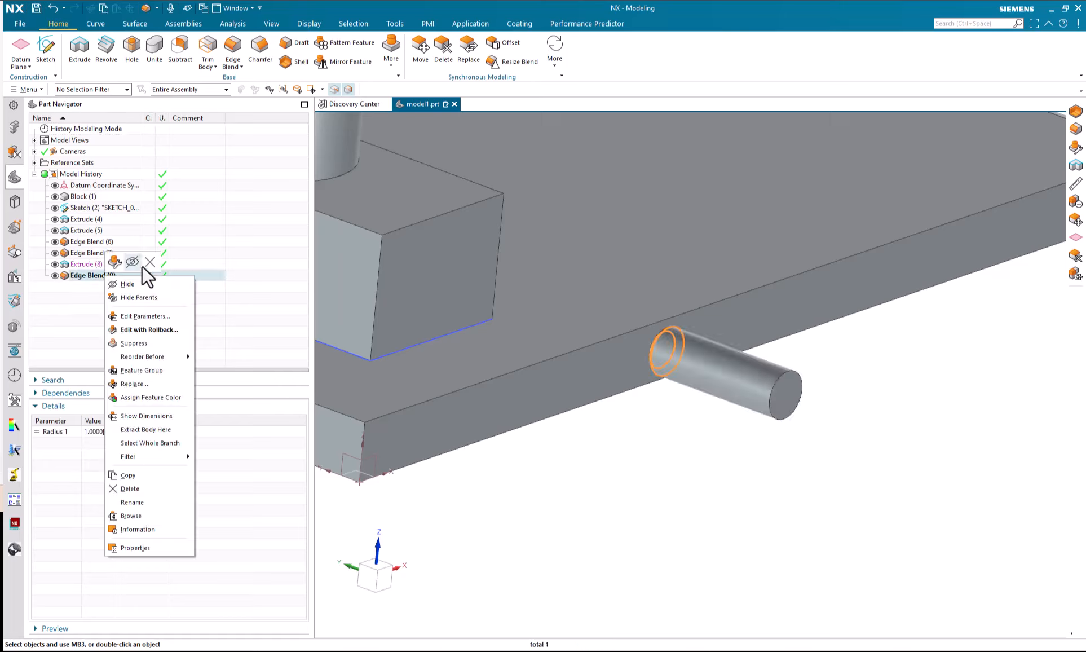
left_click(150, 262)
Step: Edit the side pin's extrusion, Extrude (8), to use the Unite Boolean with the block
double_click(103, 265)
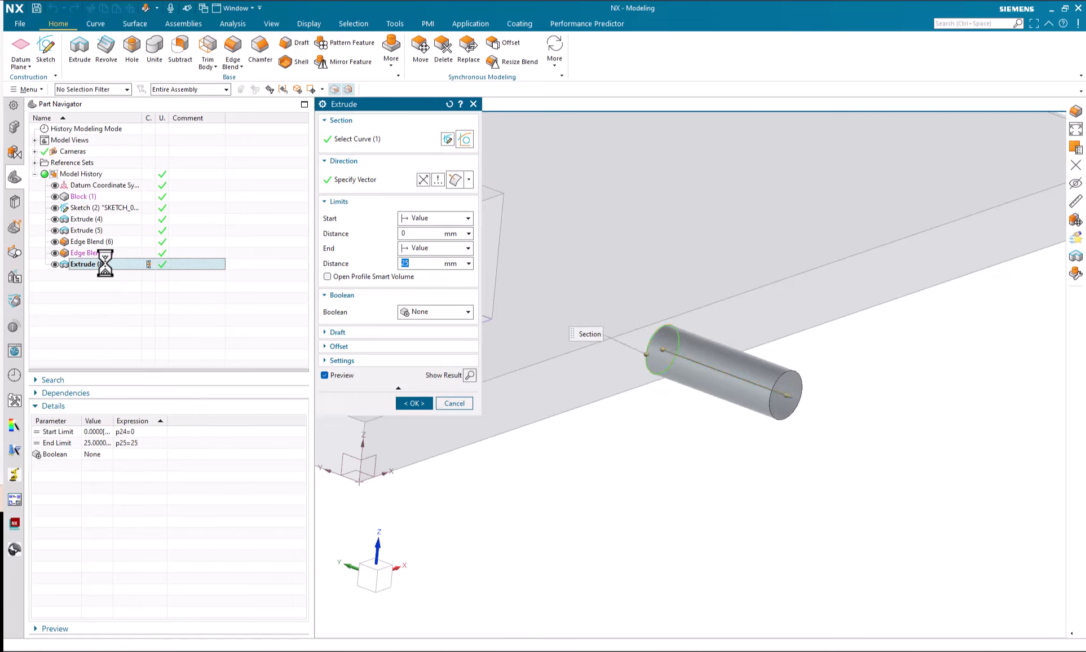
left_click(435, 312)
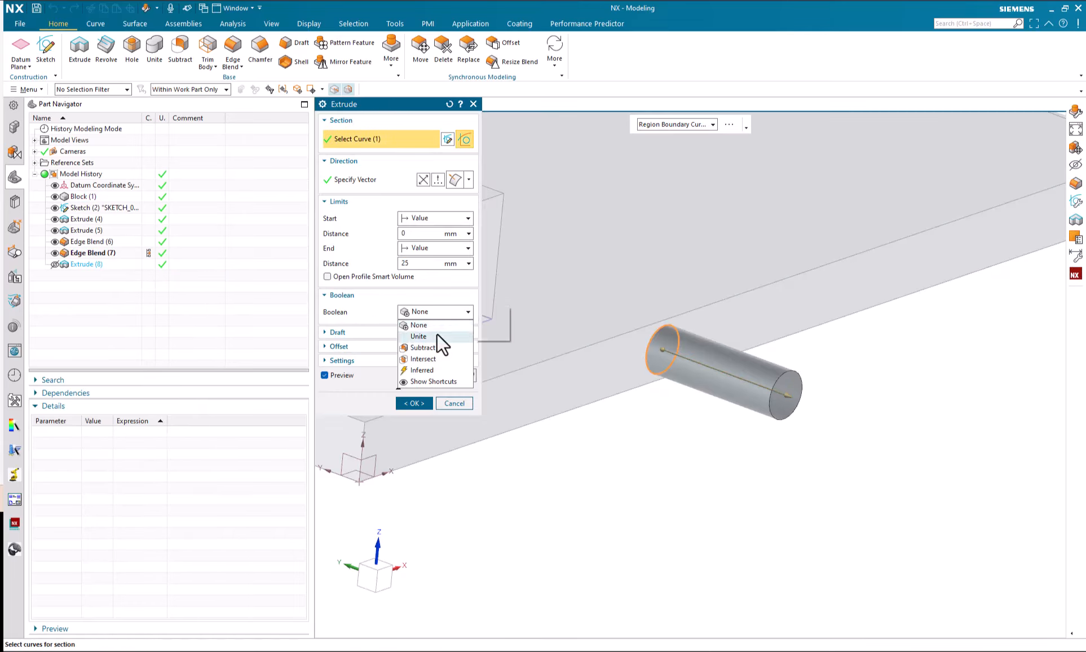
left_click(436, 333)
middle_click(436, 333)
Step: Blend the edge where the united pin meets the block's side face with a 1 mm radius
left_click(240, 67)
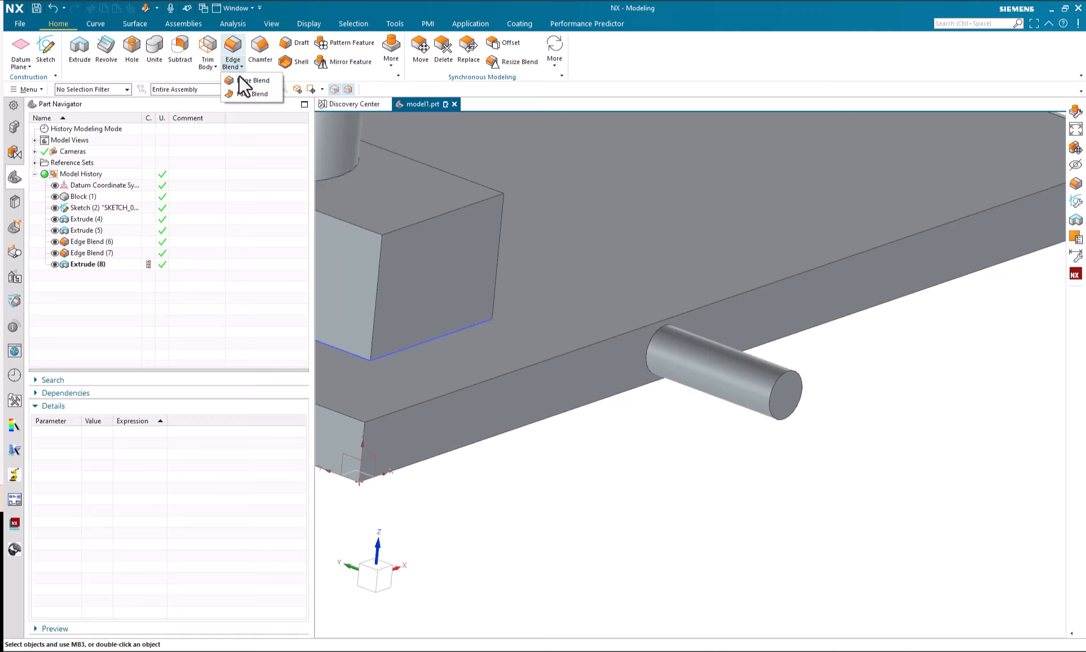
left_click(251, 82)
left_click(649, 353)
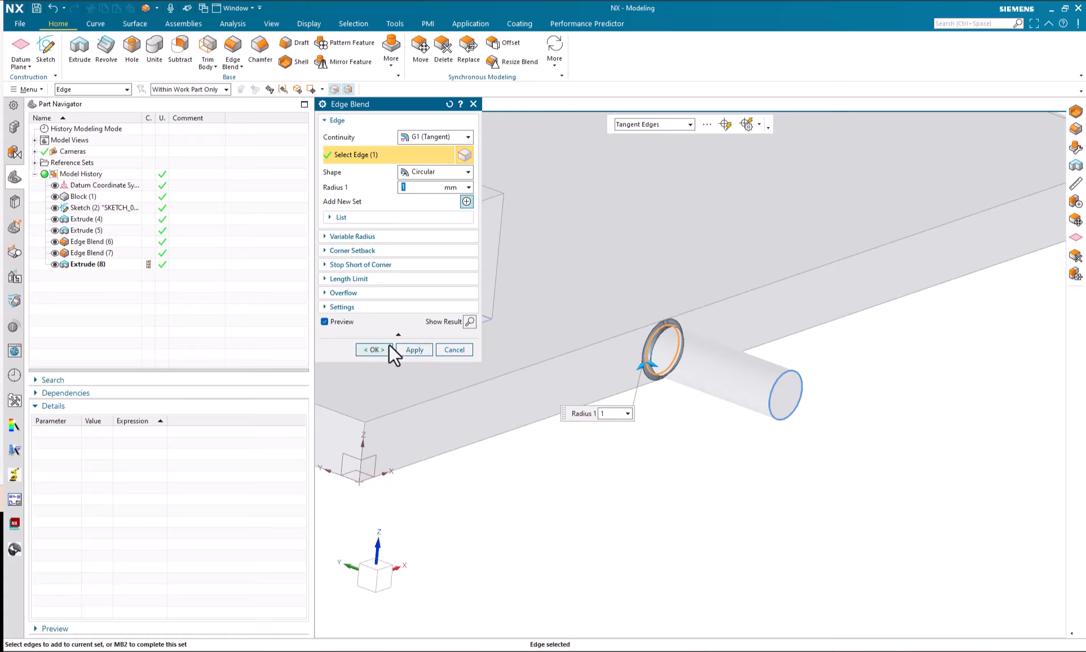
middle_click(540, 520)
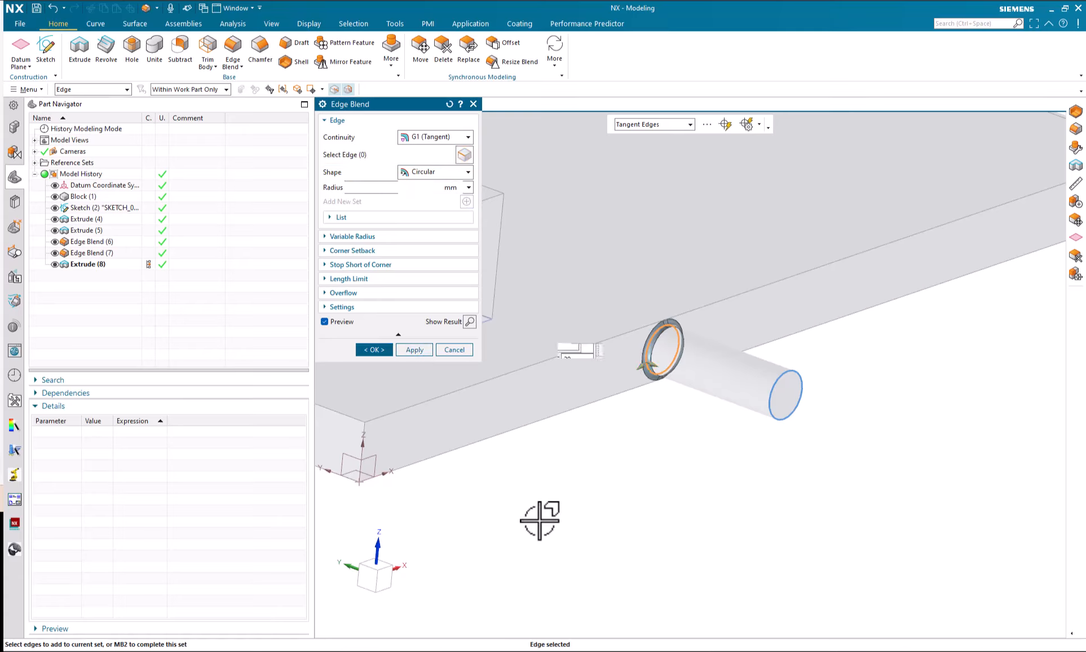
middle_click(540, 520)
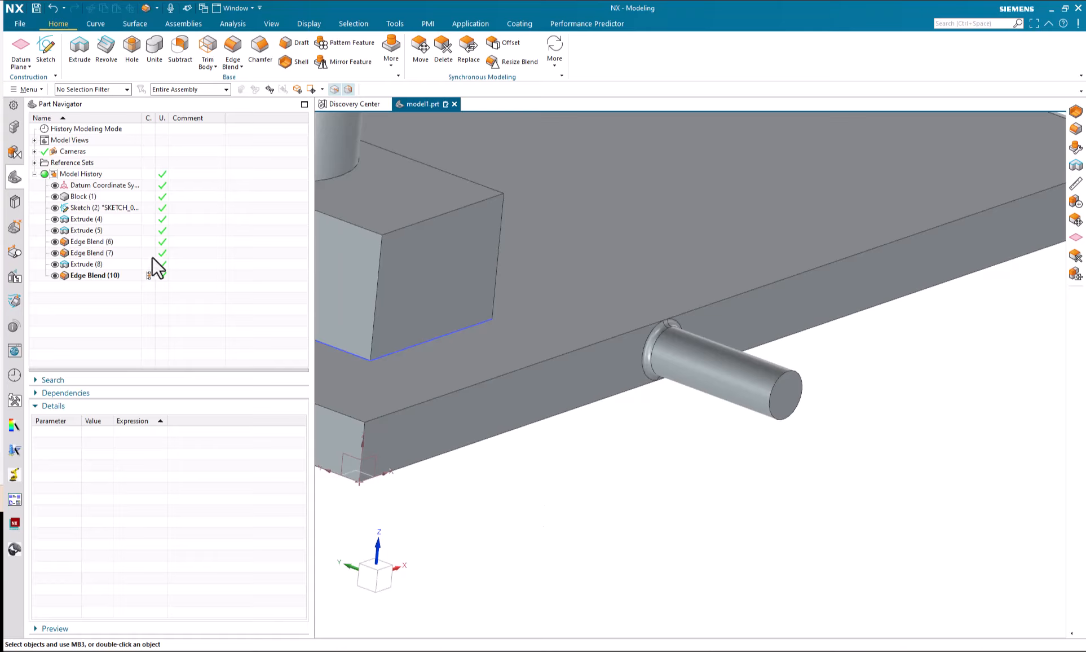
scroll(501, 295, "down", 5)
middle_click_drag(501, 295, 465, 334)
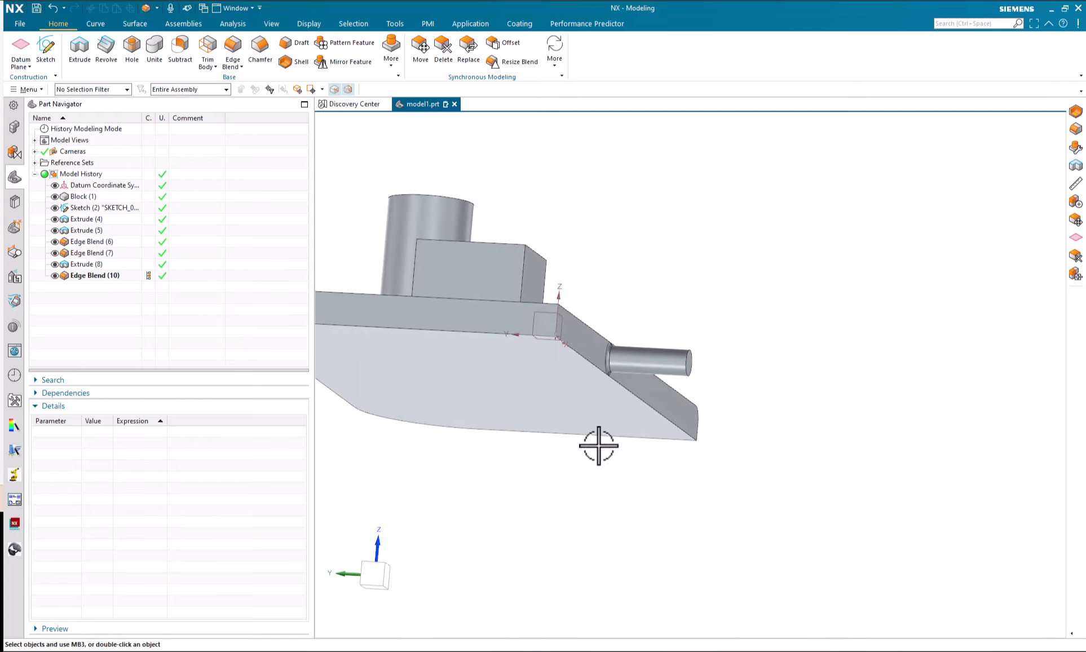
middle_click_drag(655, 438, 827, 559)
scroll(822, 549, "up", 1)
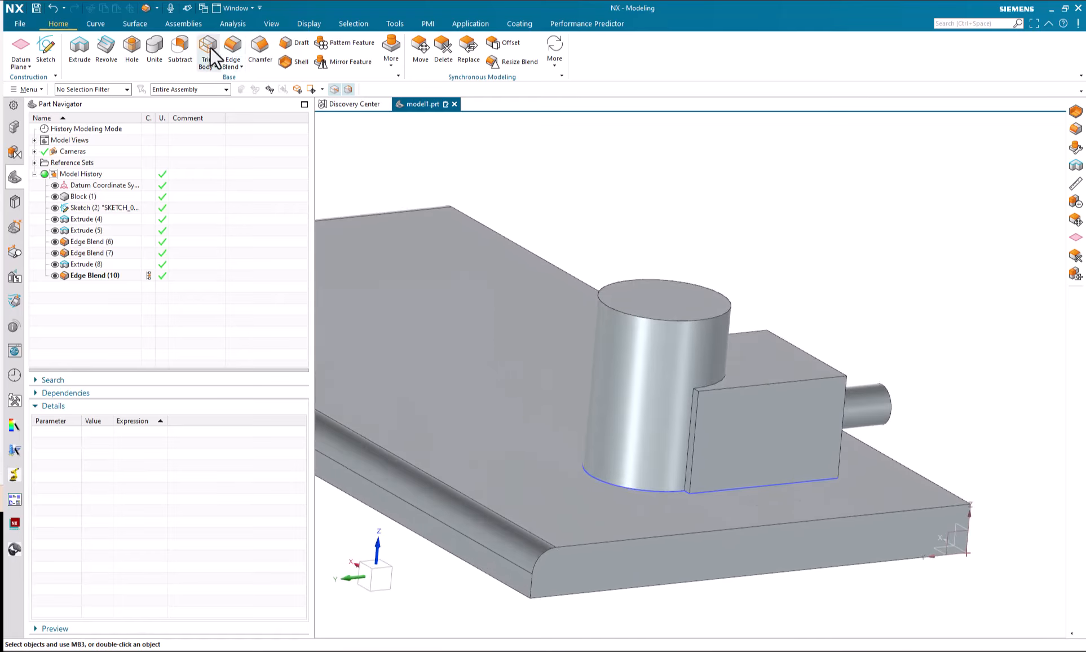
left_click(228, 51)
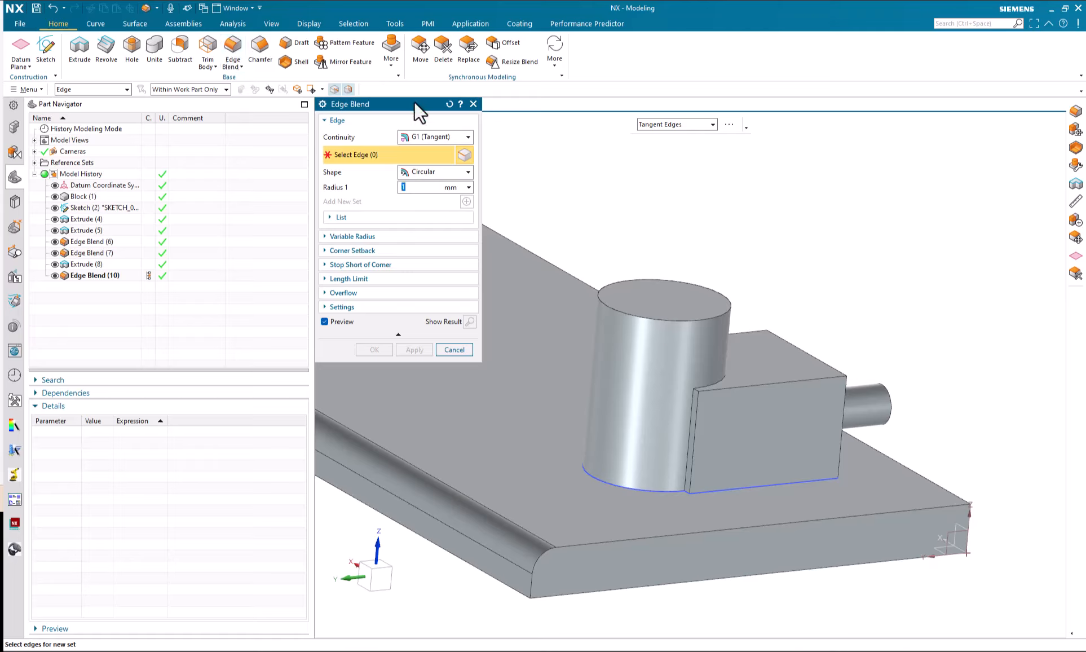
left_click_drag(411, 102, 326, 107)
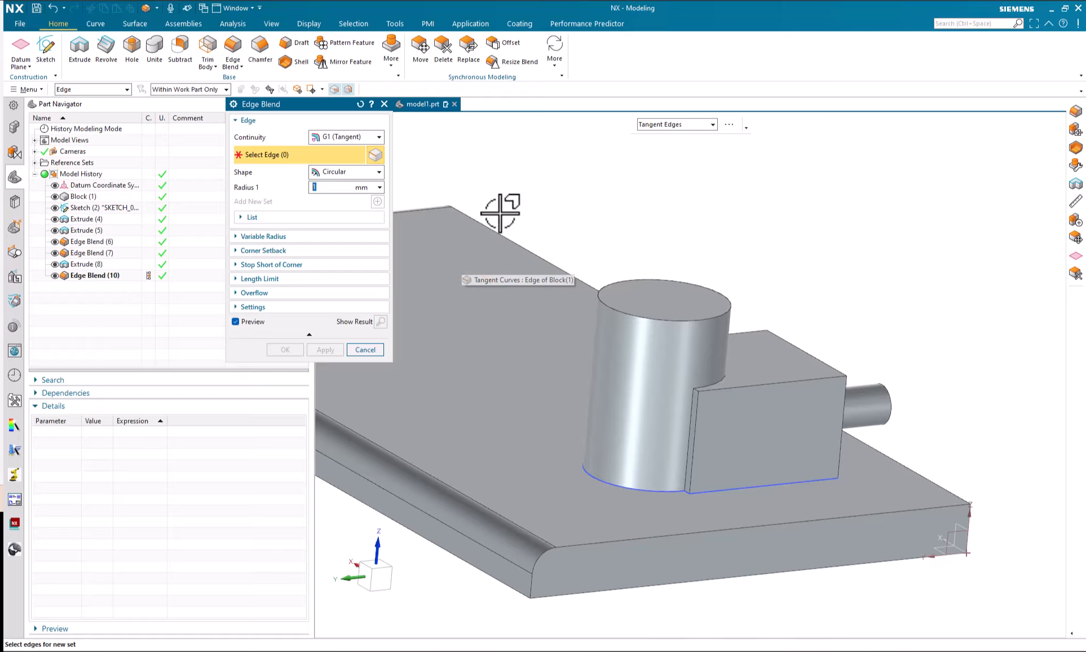
Step: Start an Extrude and pick the block's hidden far side face from the overlapping candidates as the sketch plane
left_click(80, 52)
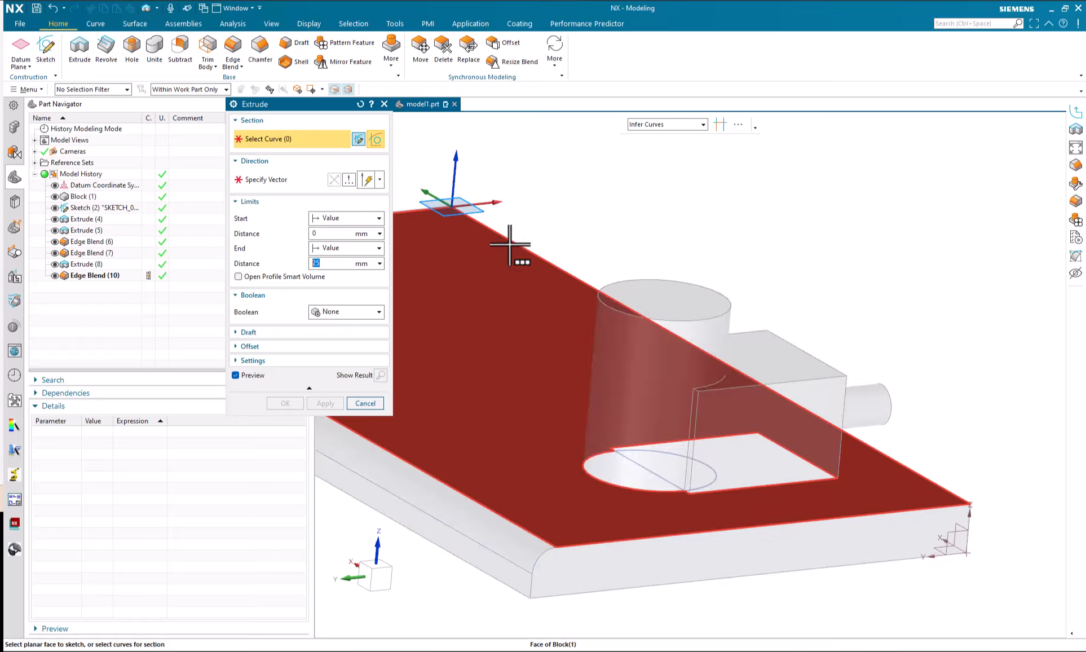
mouse_move(510, 245)
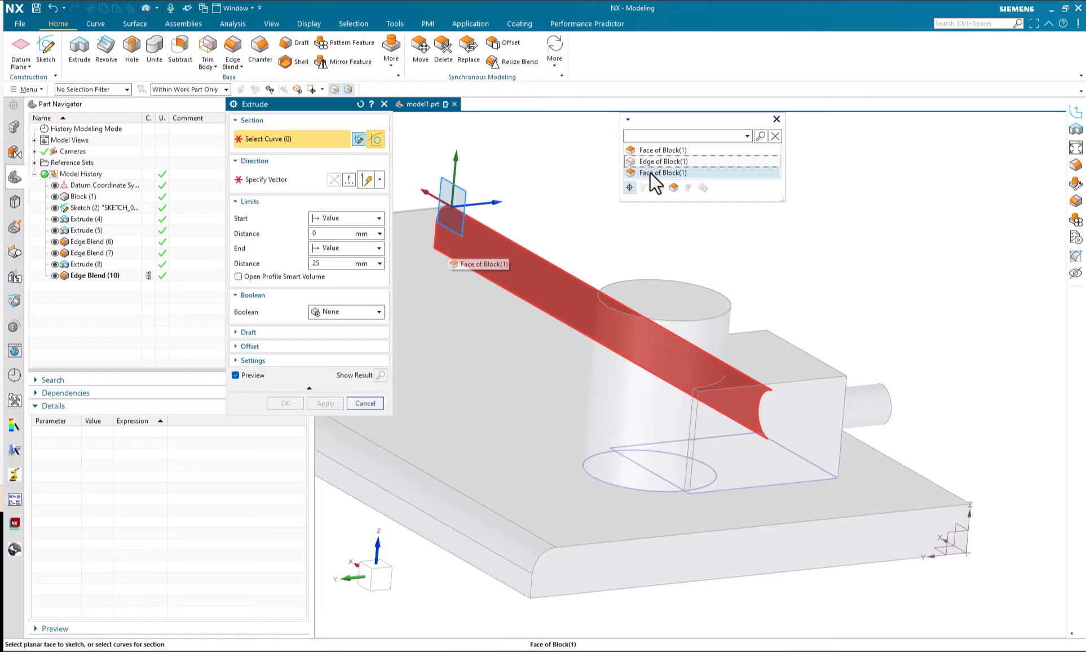
left_click(775, 120)
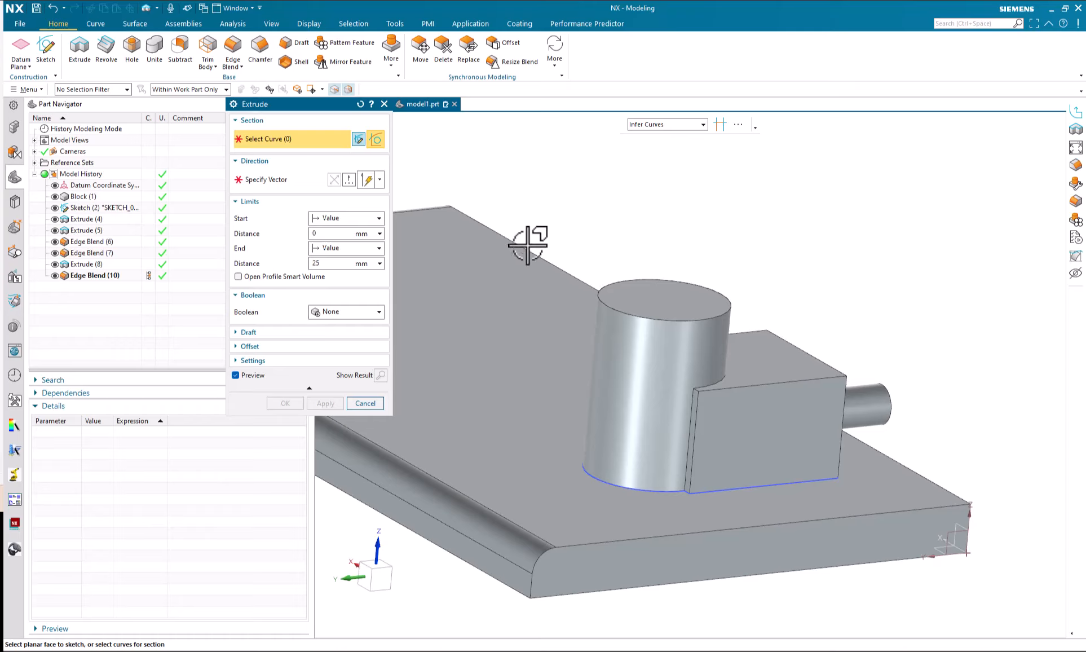
left_click(525, 253)
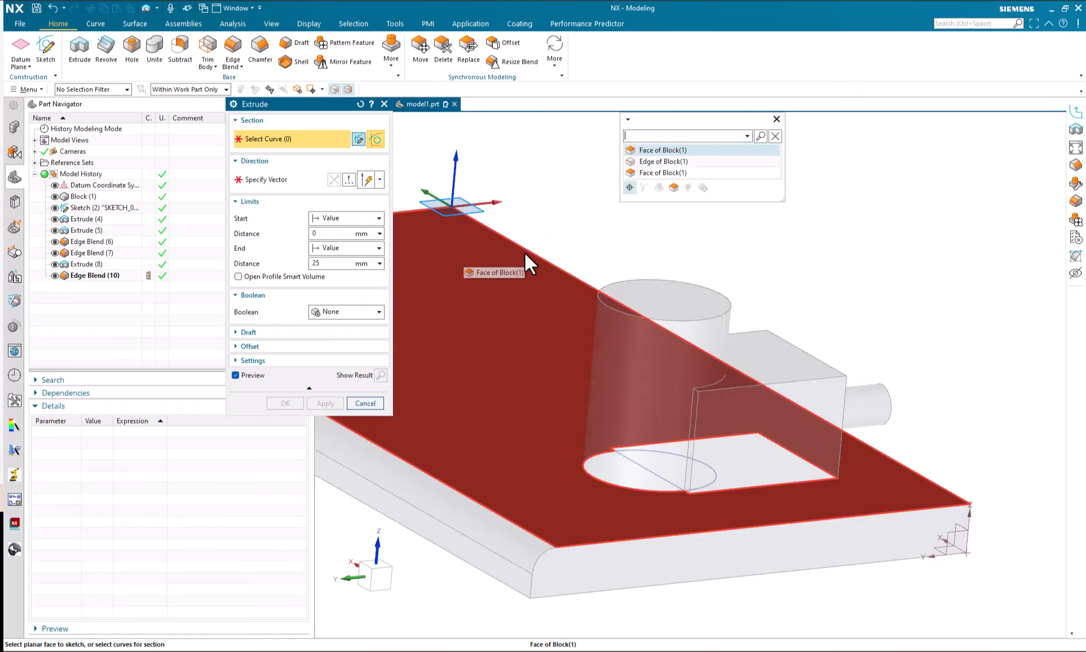
left_click(660, 173)
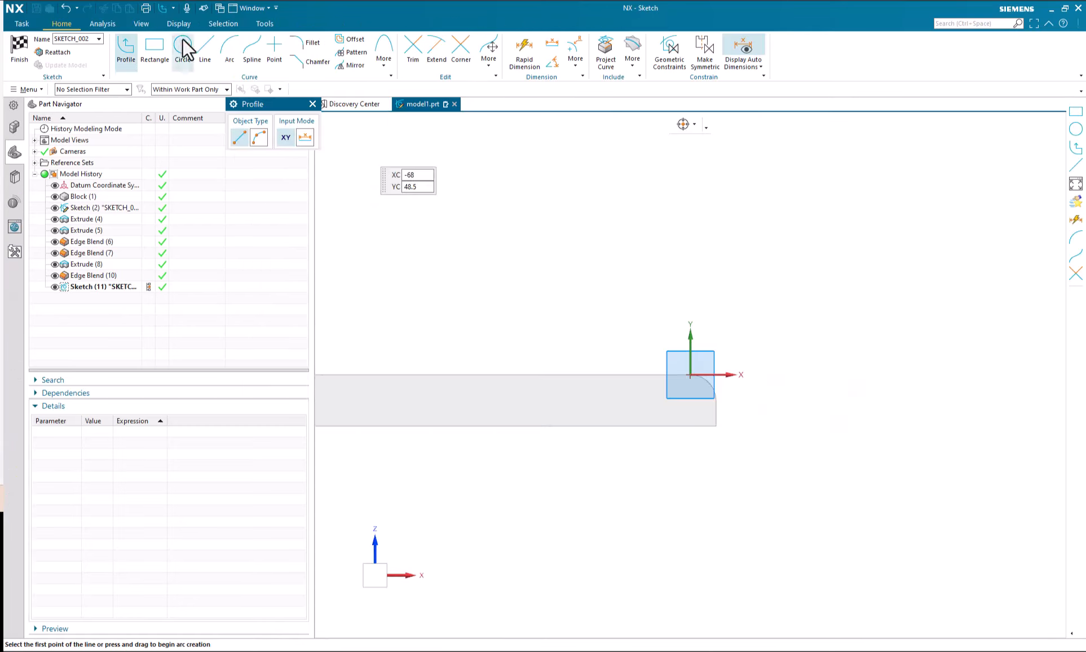
Step: Sketch a circle about 5.7 mm in diameter, about 45 mm from the sketch origin, and extrude it 25 mm with Boolean None
left_click(183, 45)
left_click(459, 399)
left_click(443, 401)
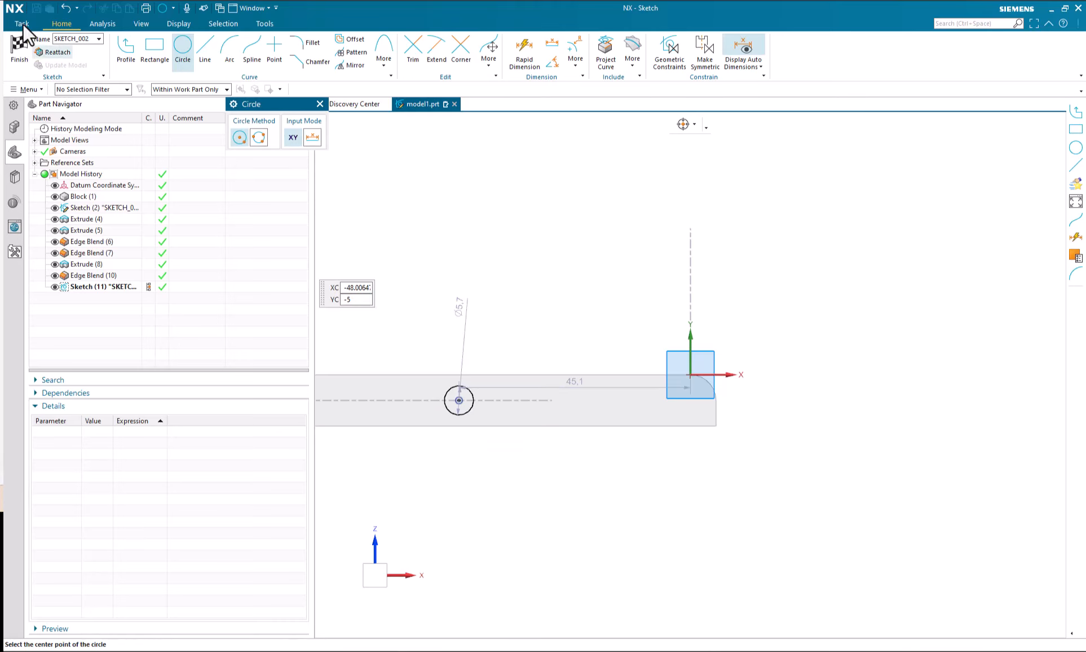
left_click(20, 55)
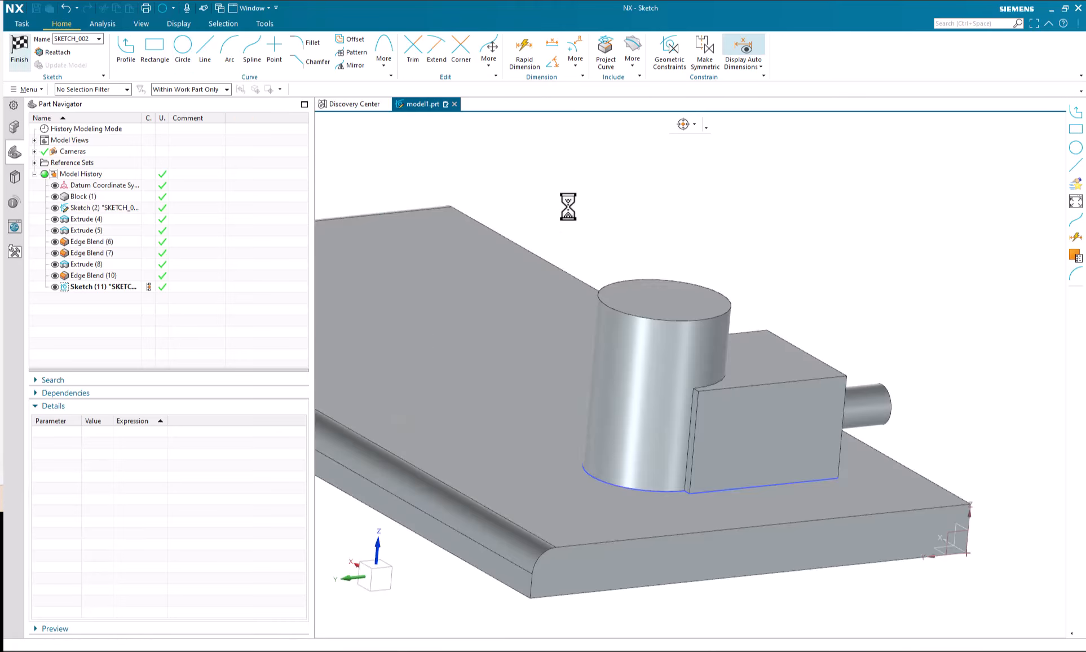
left_click(283, 401)
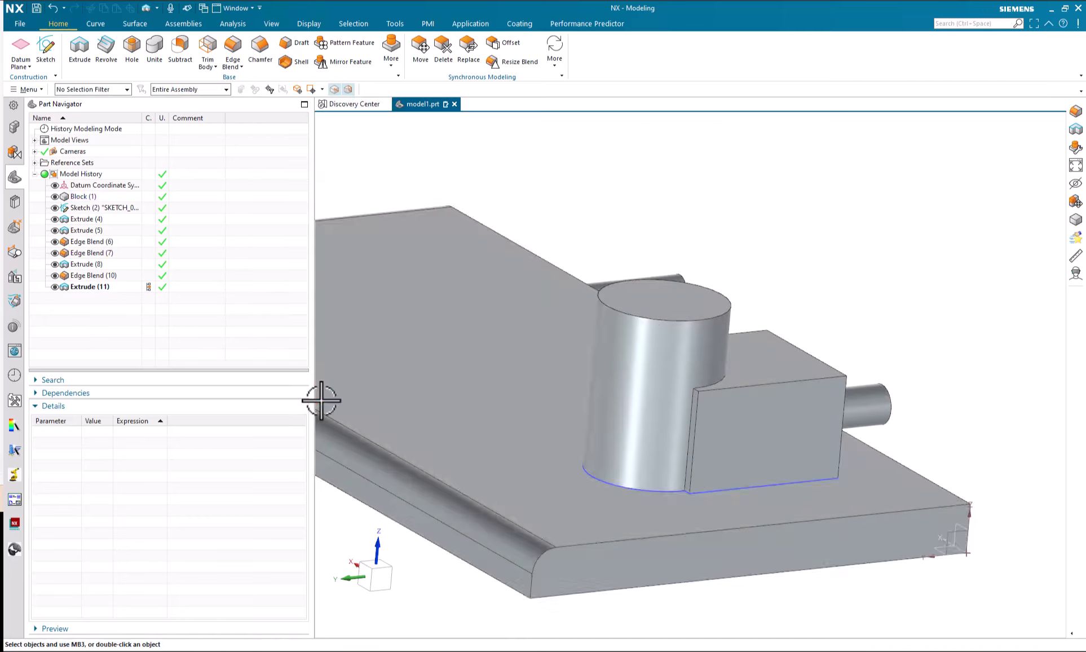
Step: Narrow the Part Navigator to enlarge the modelling area
middle_click_drag(578, 192, 649, 162, "shift")
scroll(649, 162, "down", 1)
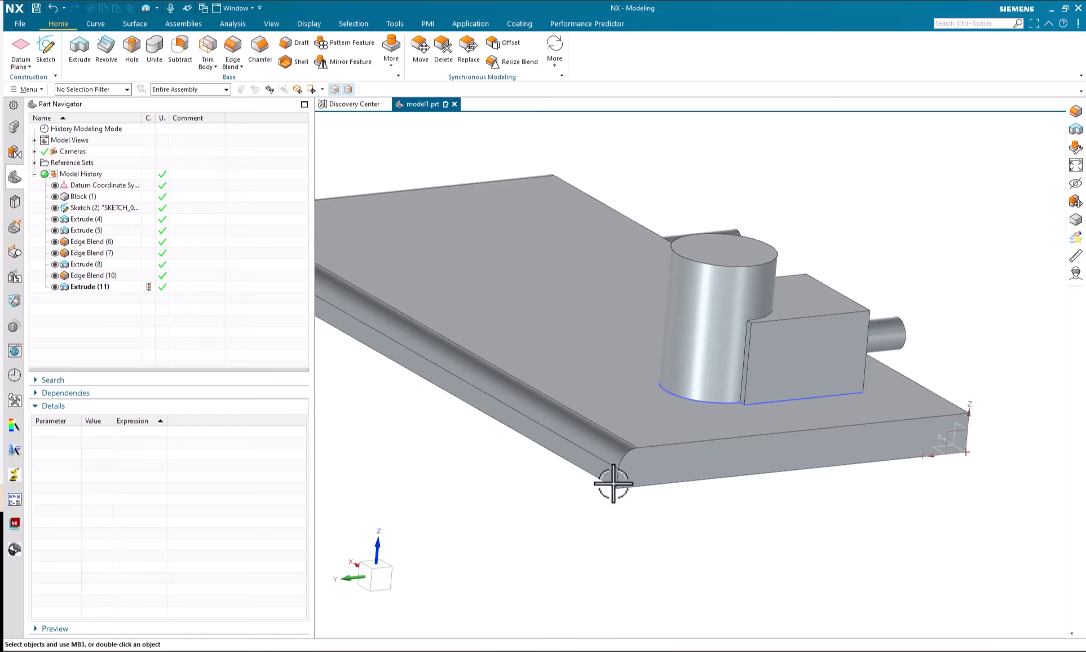
middle_click_drag(831, 497, 754, 425, "shift")
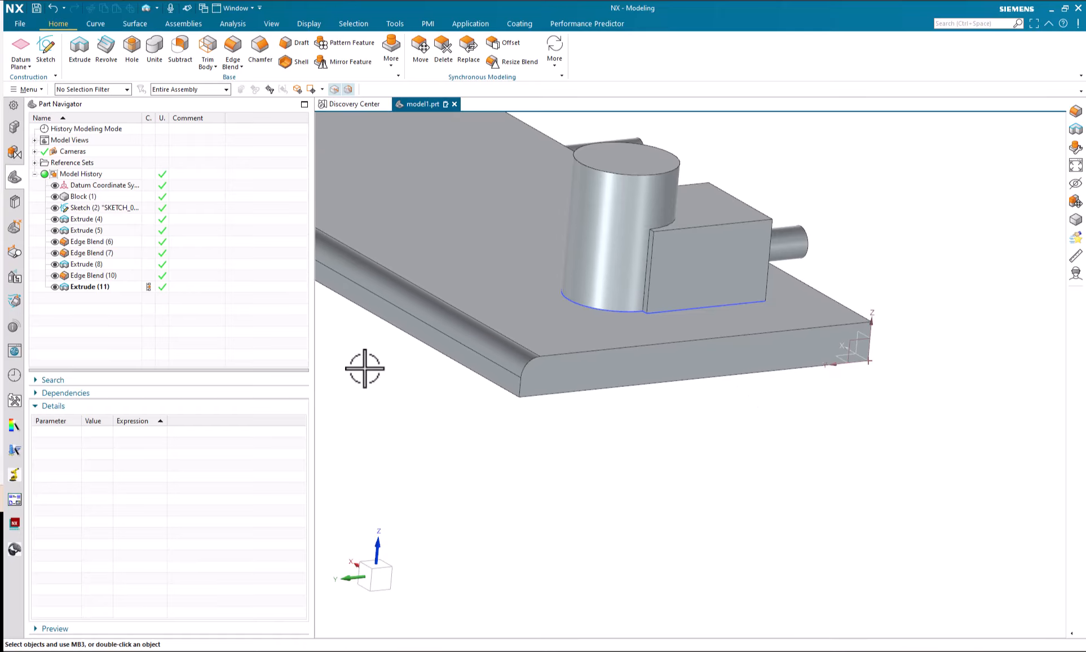
left_click_drag(314, 361, 237, 357)
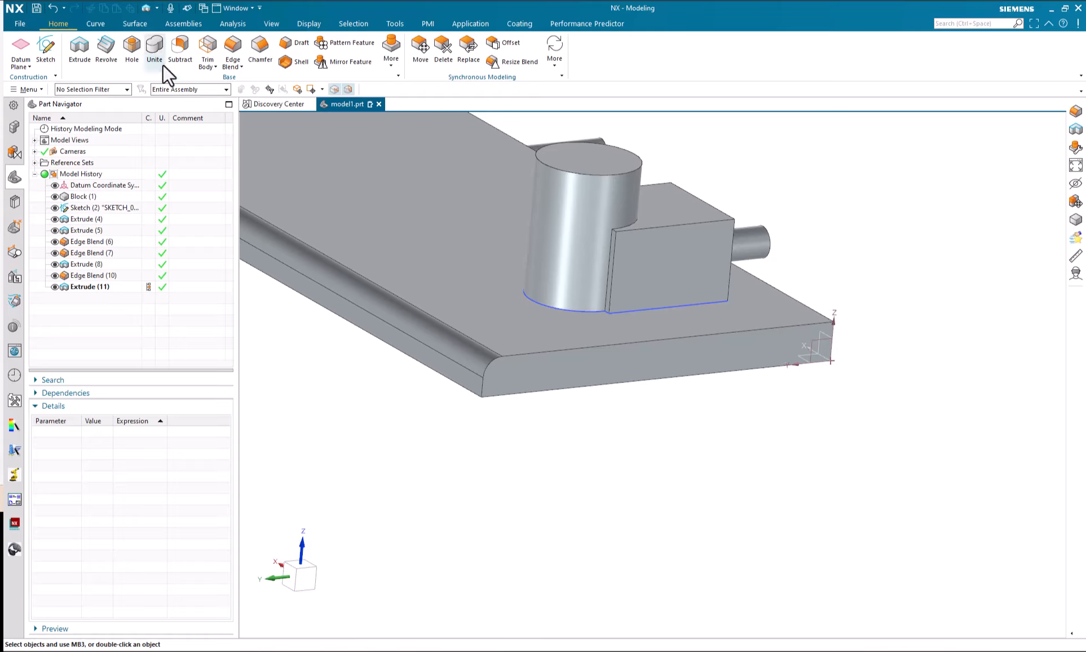
Step: Start extruding the rectangular boss's vertical corner edge with the Single Curve rule, directed normal to the block's adjacent narrow side face
left_click(85, 52)
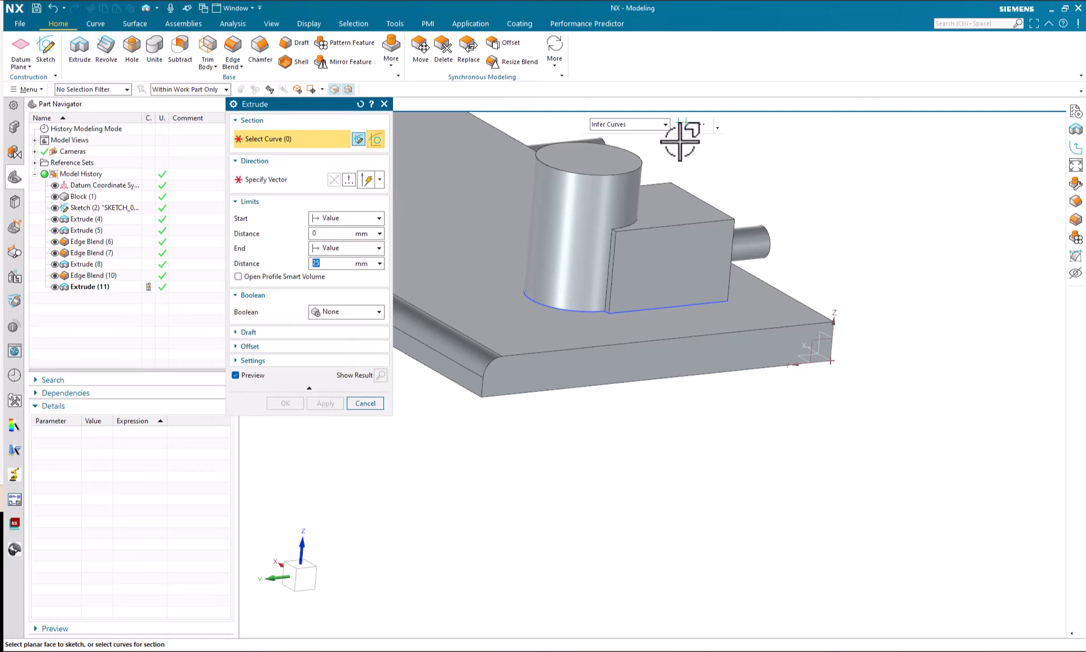
scroll(812, 182, "down", 3)
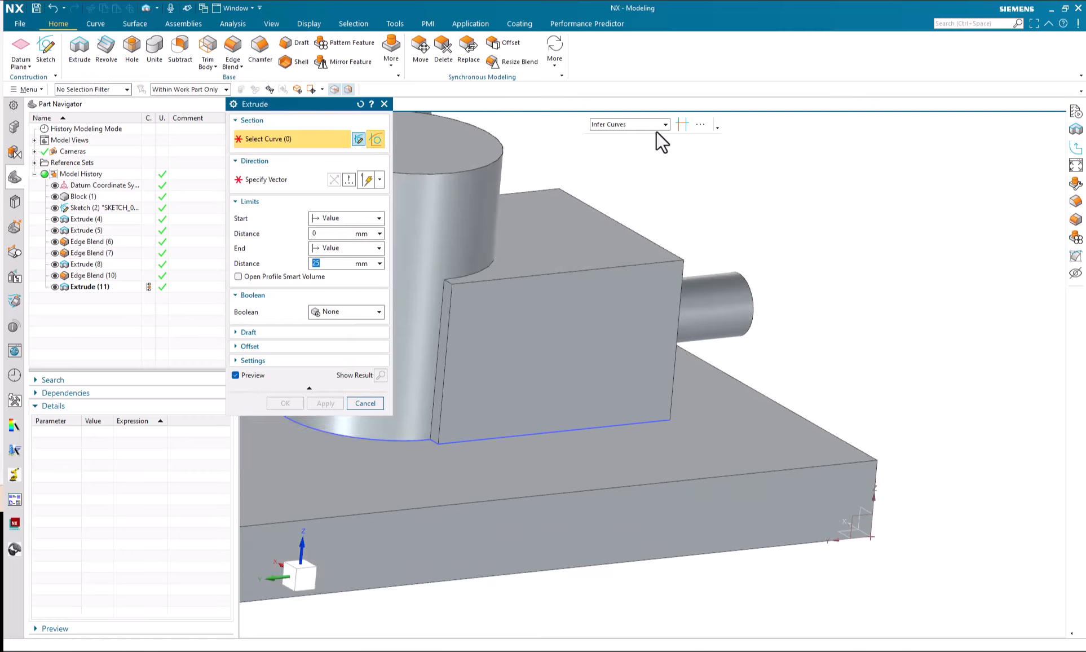
left_click(650, 124)
left_click(632, 136)
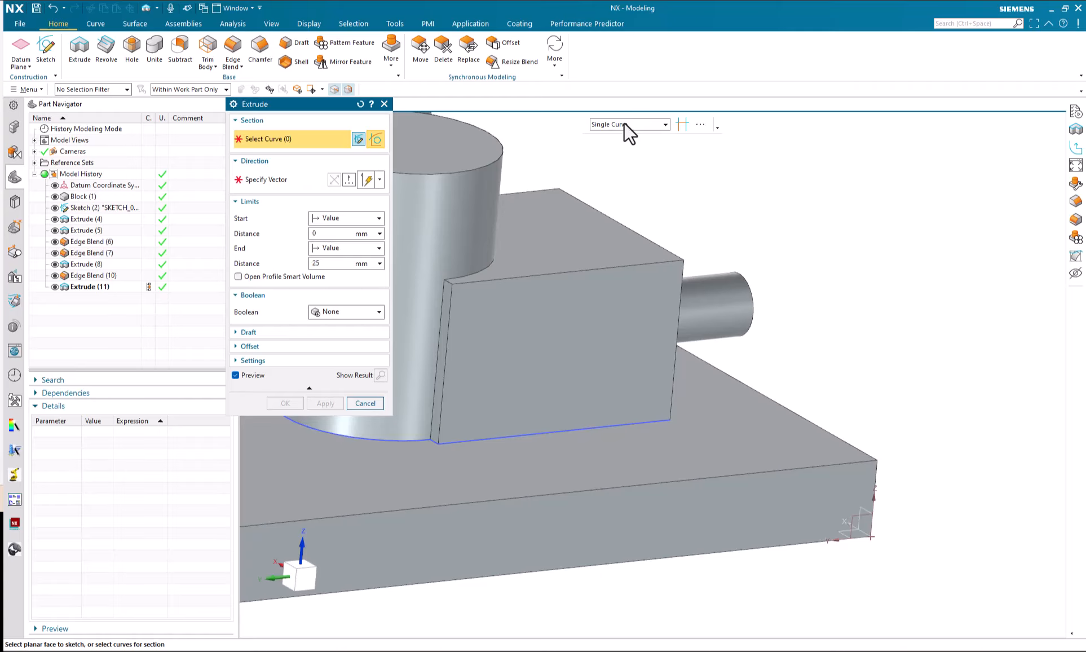
left_click(682, 276)
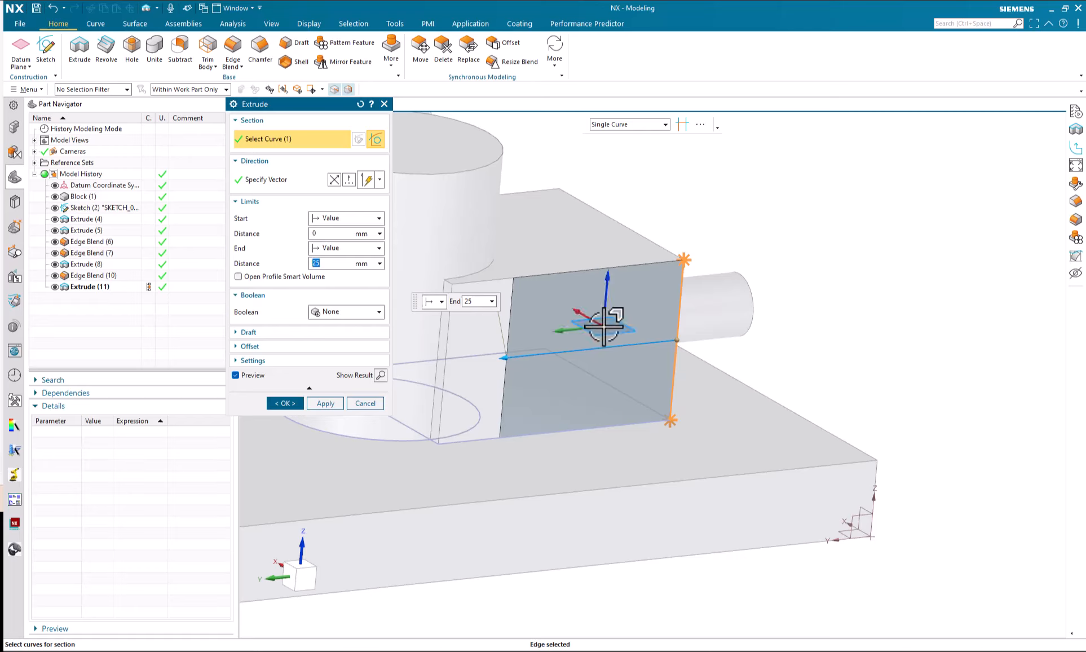
left_click(307, 182)
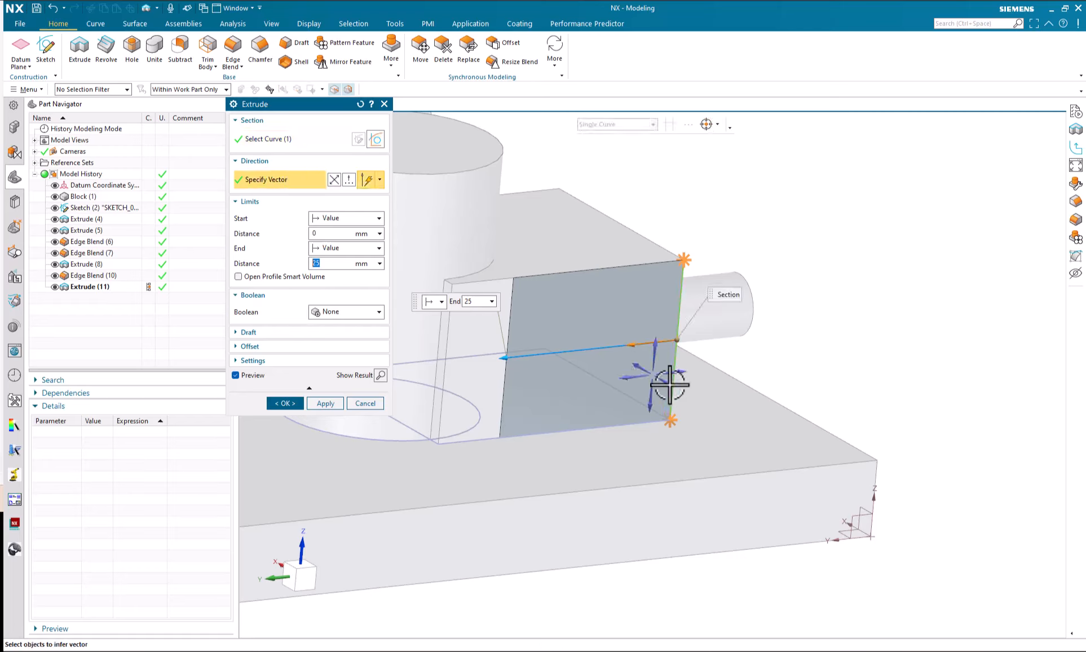
left_click(689, 486)
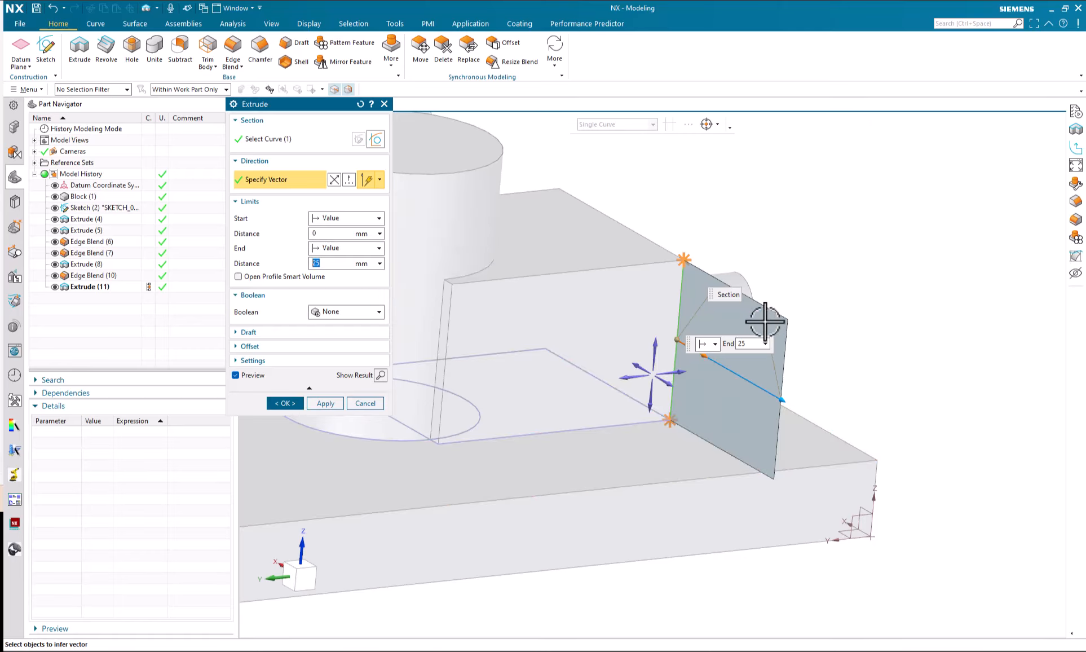
Step: Give the edge extrusion a Two-Sided offset and unite it with the block's solid body
right_click(765, 321)
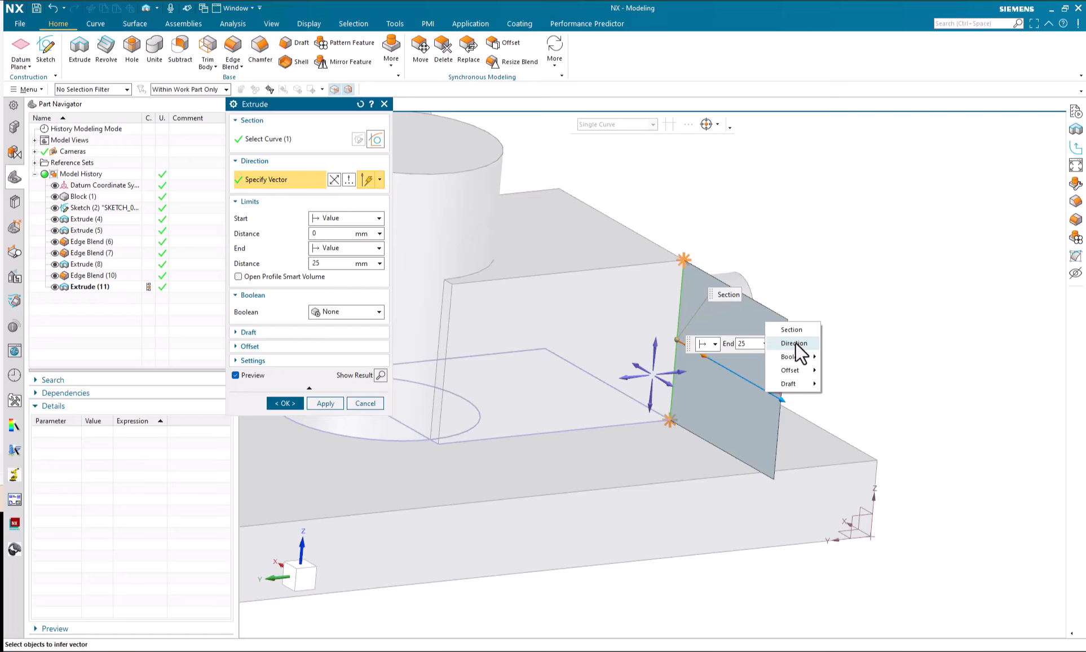
mouse_move(799, 372)
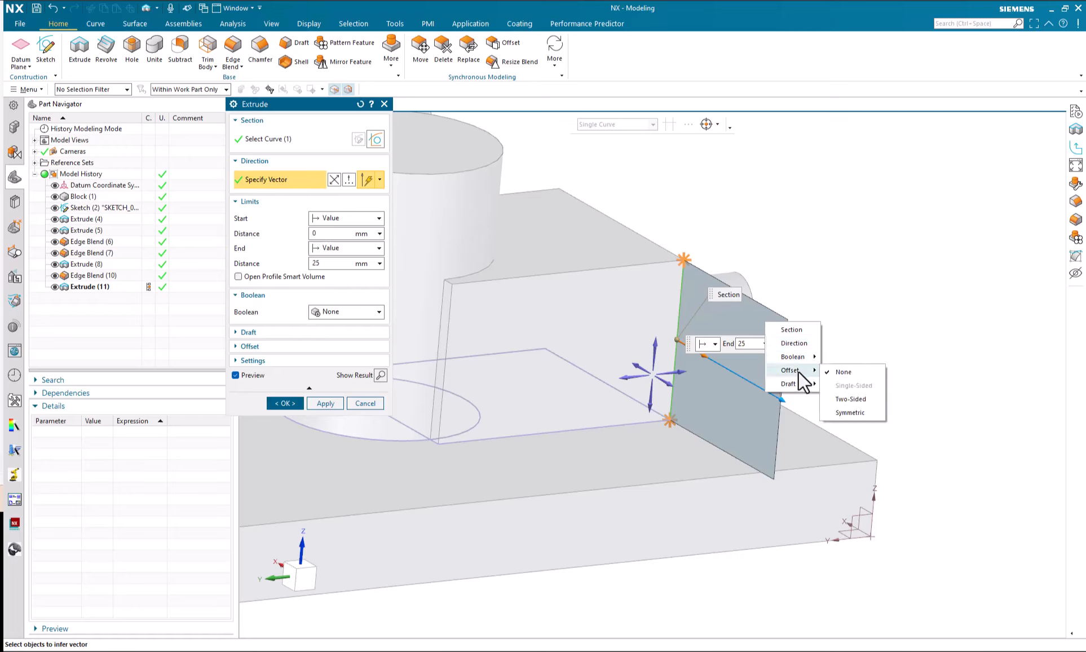
left_click(848, 399)
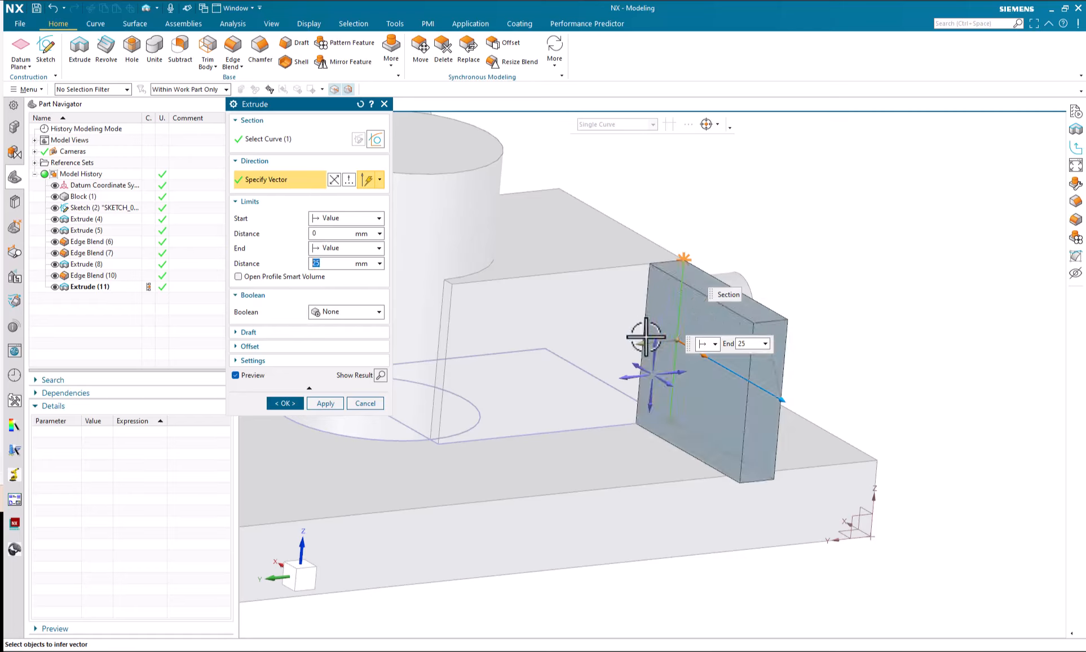
right_click(757, 415)
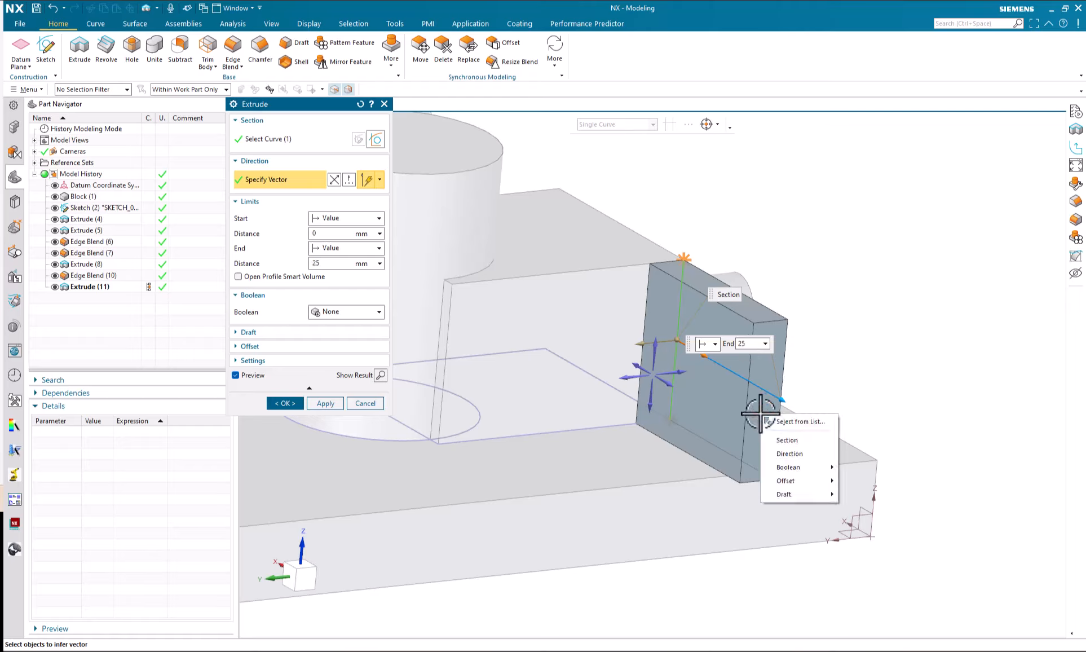
mouse_move(808, 469)
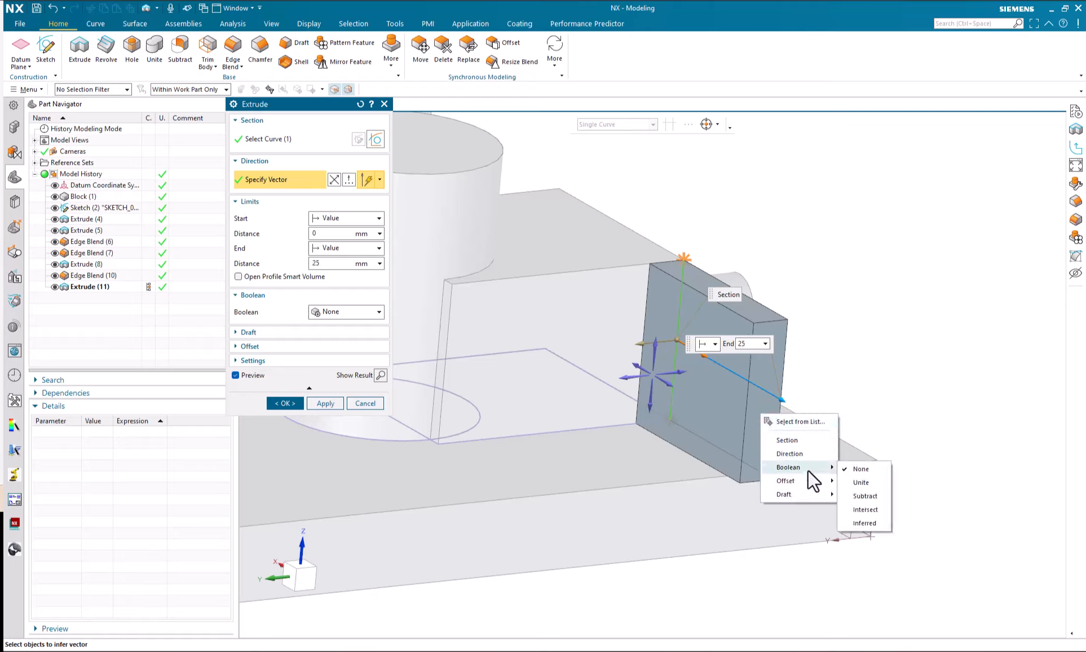
left_click(880, 484)
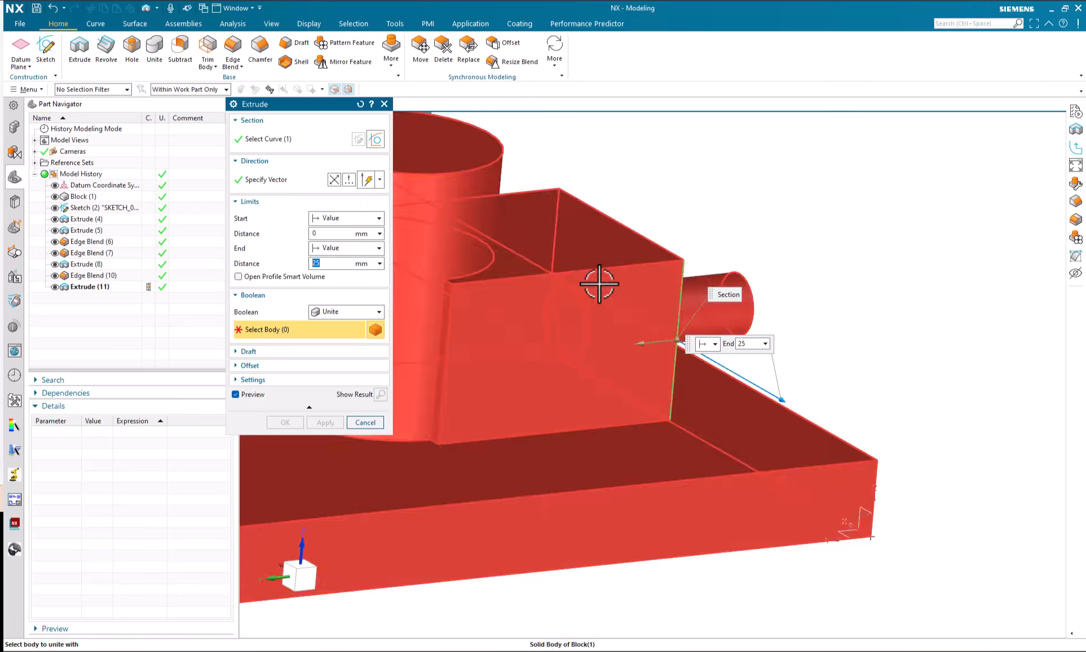
left_click(599, 283)
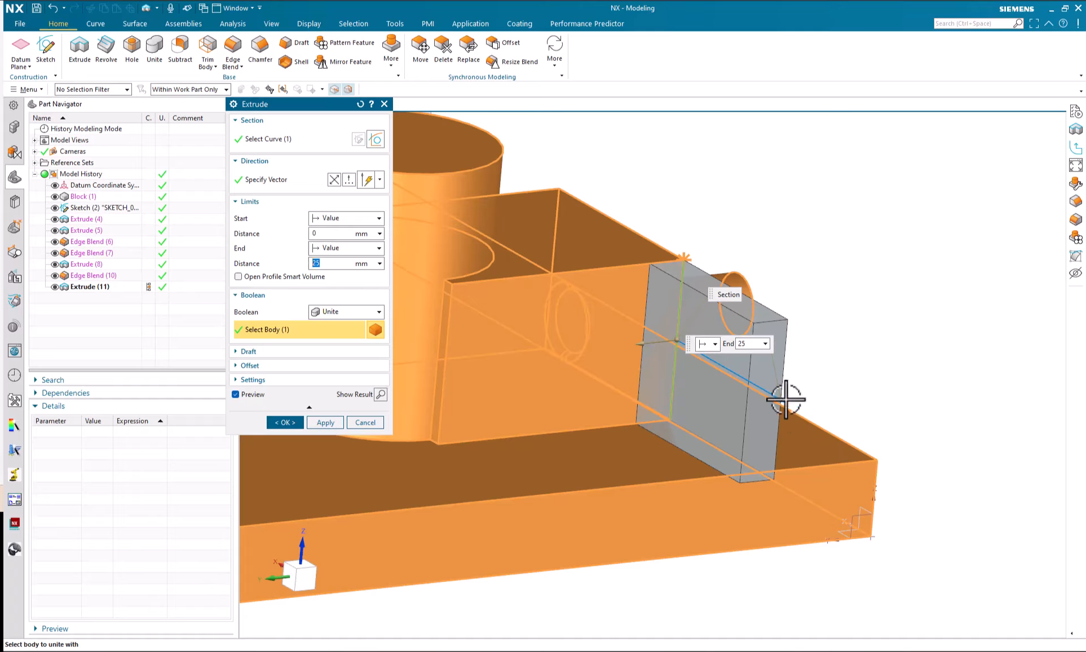
Step: Set the wall's extrusion distance to 22 mm and its offset end to 3.5 mm, and create the feature
left_click_drag(786, 399, 702, 393)
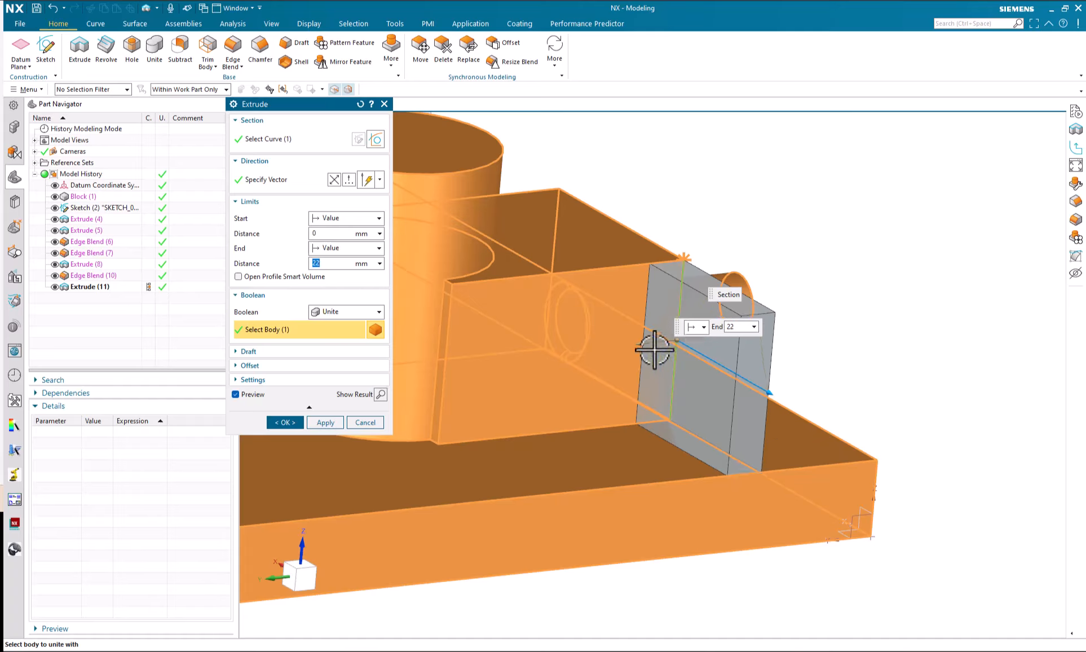
left_click_drag(649, 339, 661, 344)
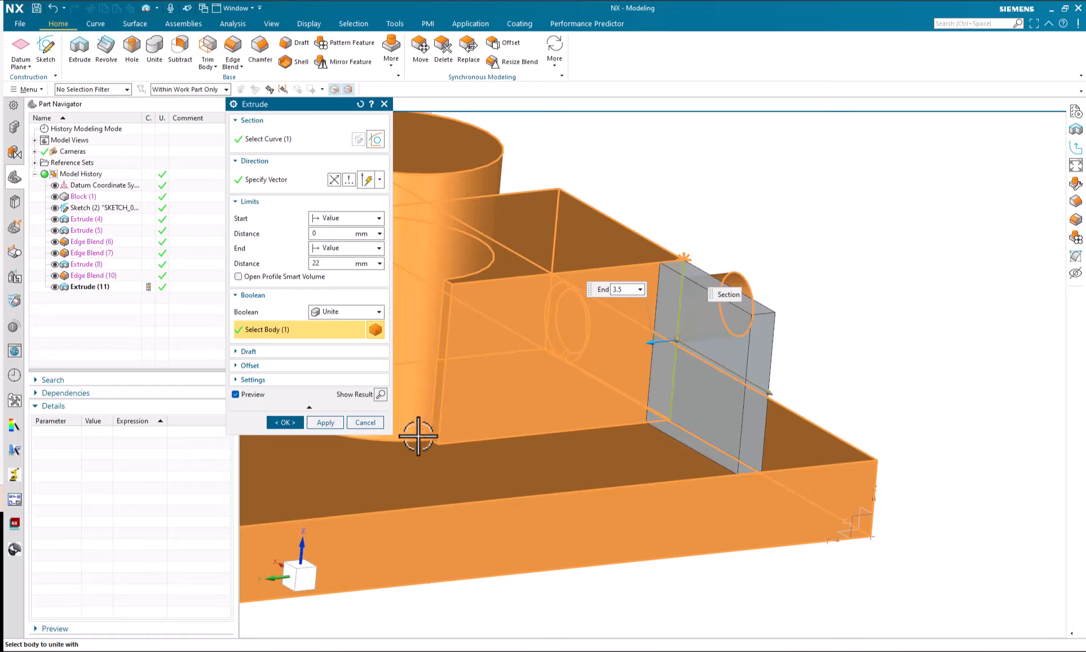
left_click(291, 425)
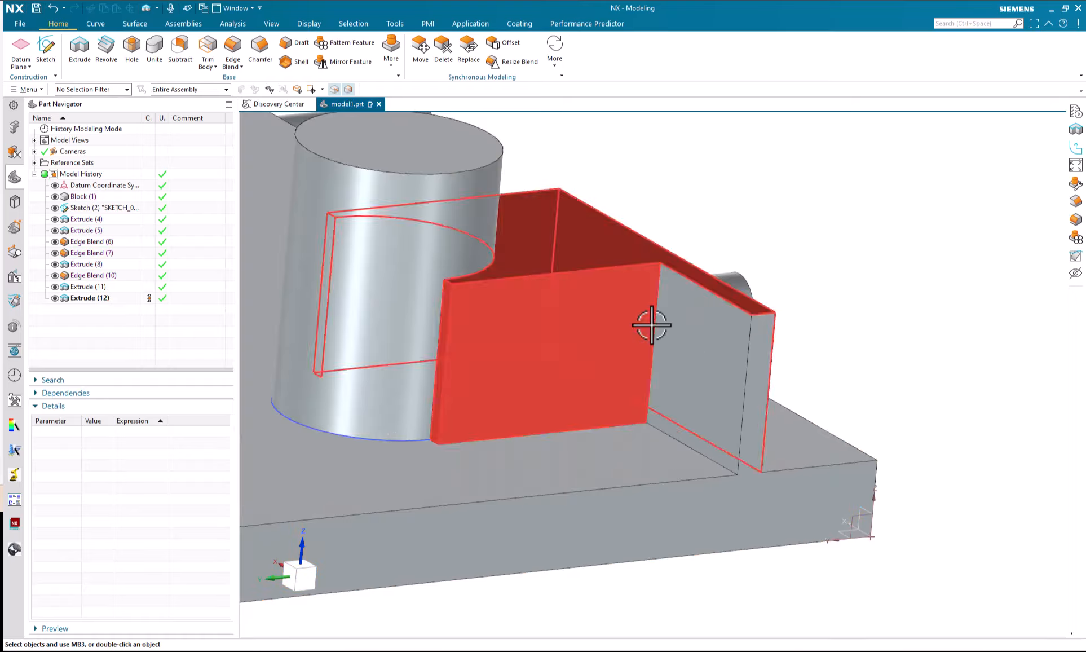
Step: Search the available commands for "pat", "swee" and "swe"
middle_click_drag(651, 325, 725, 358, "shift")
scroll(726, 358, "down", 2)
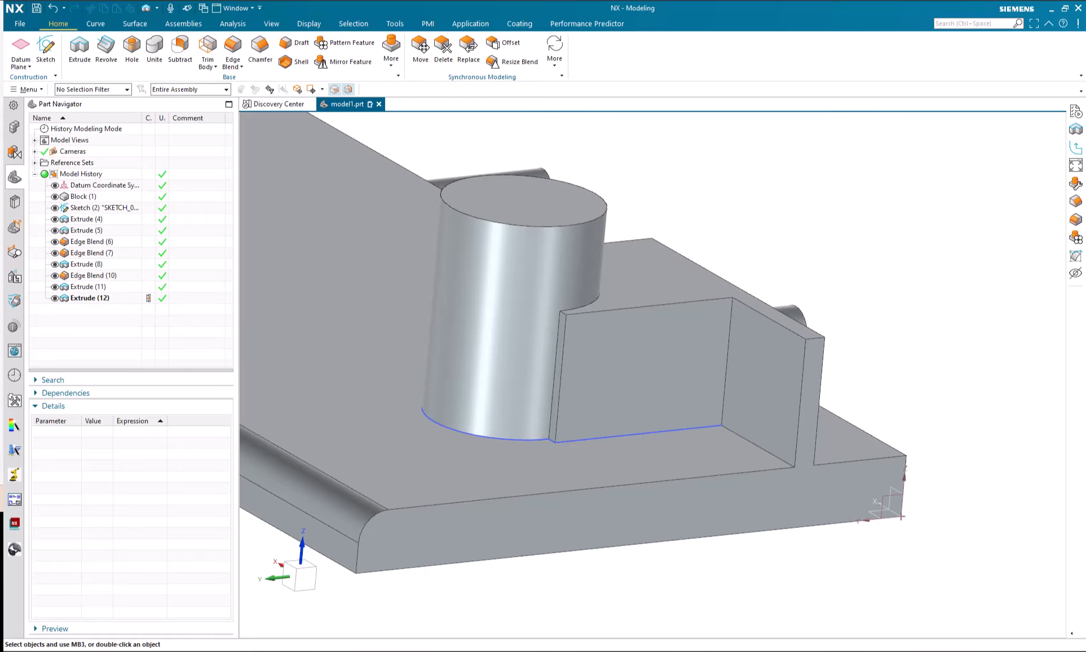
left_click(977, 24)
type("pat")
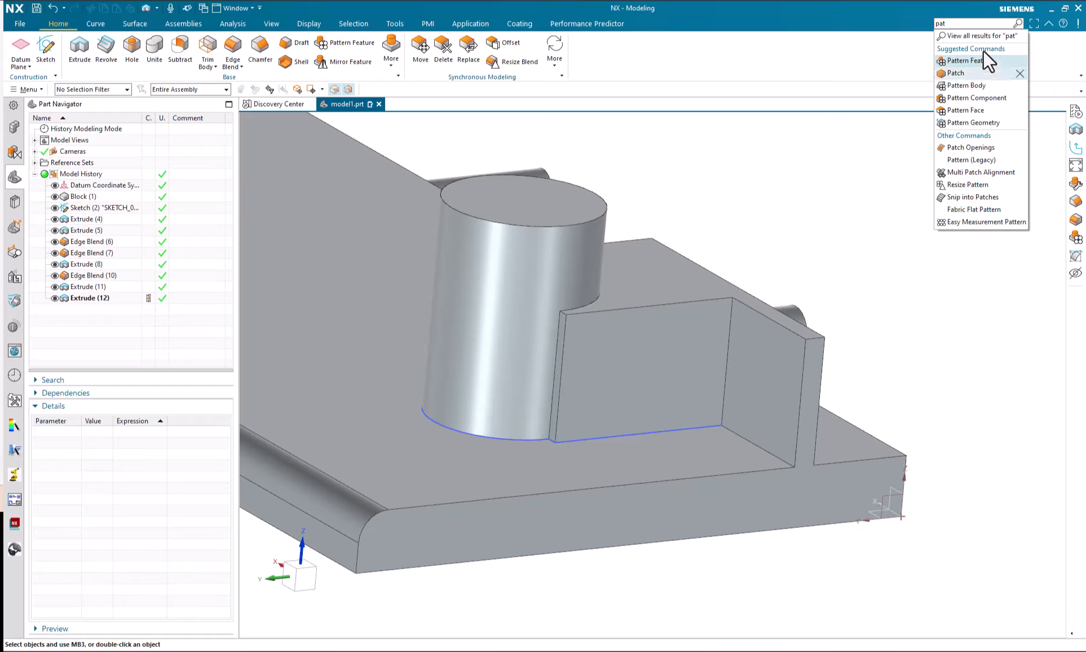
type("swee")
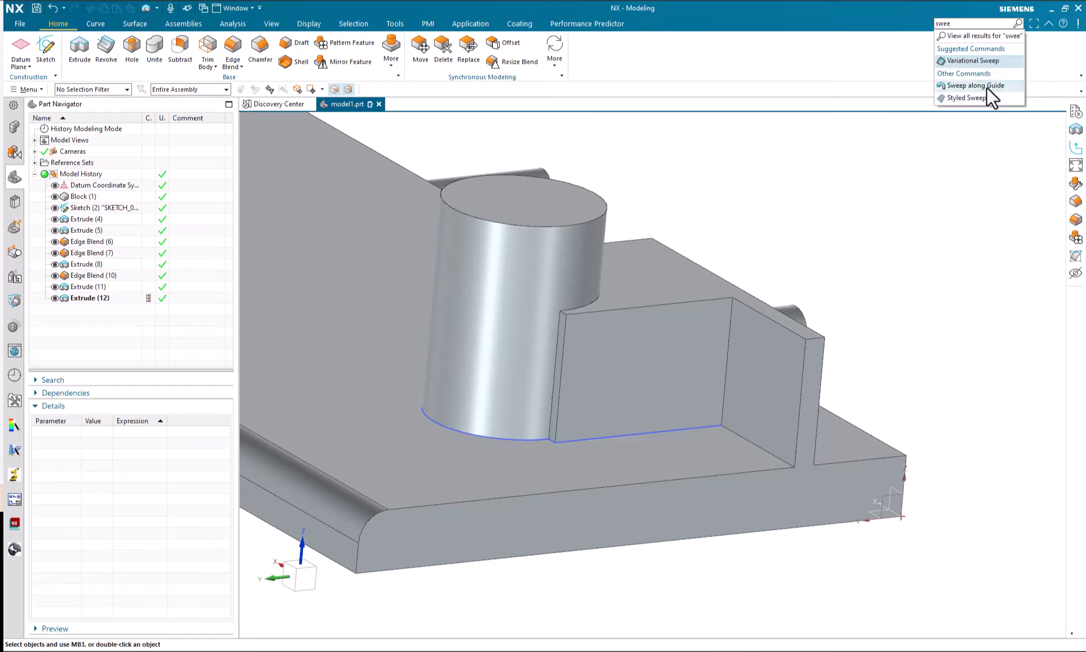
key("BackSpace")
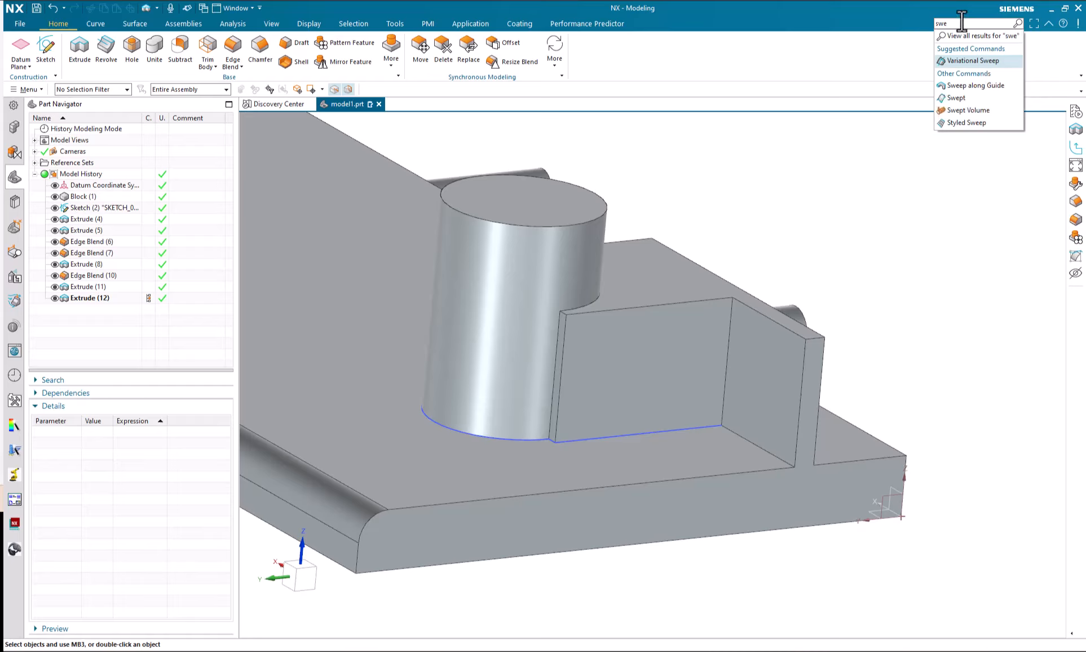
Step: Open the Sweep Along Guide command from the search results and cancel it
left_click(973, 86)
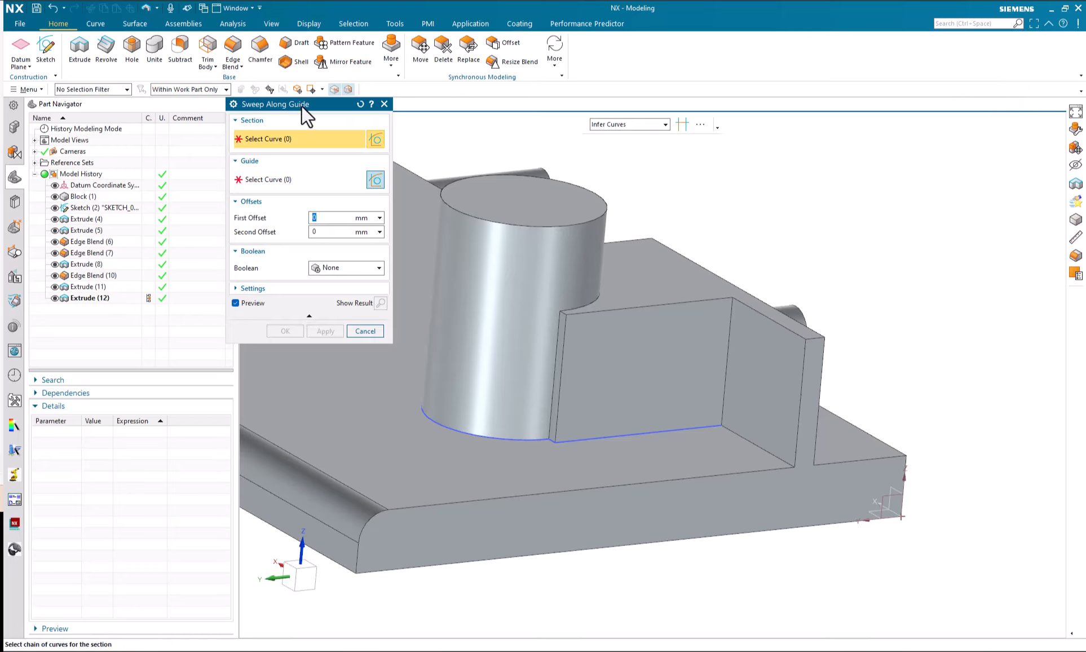
left_click(366, 331)
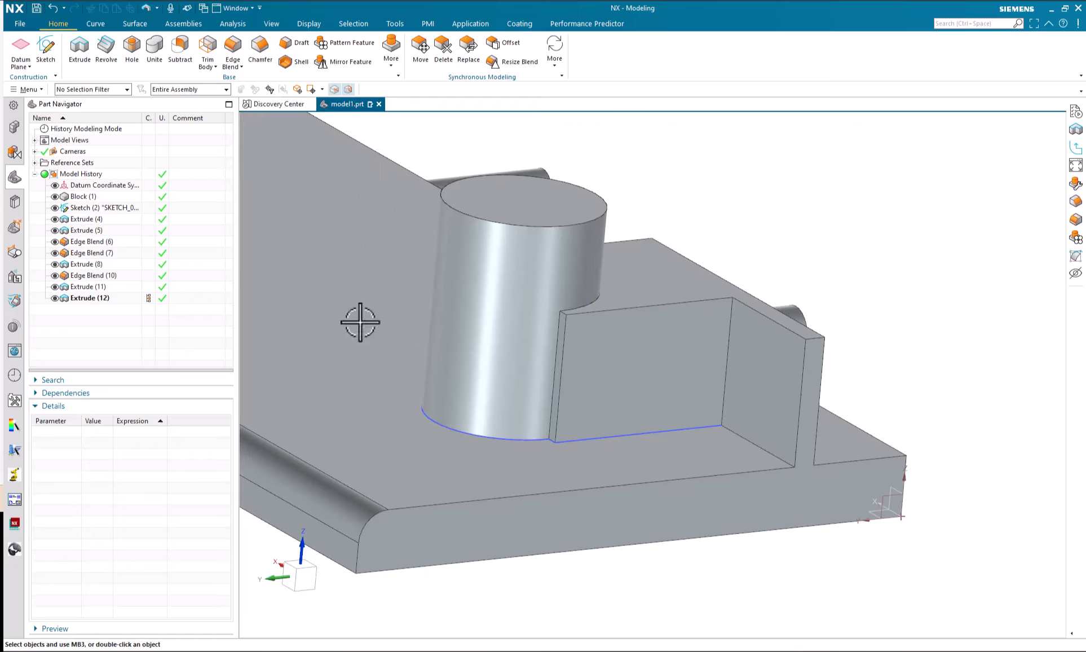
Step: Start a hole feature beside the bosses and change its type to Simple
left_click(126, 54)
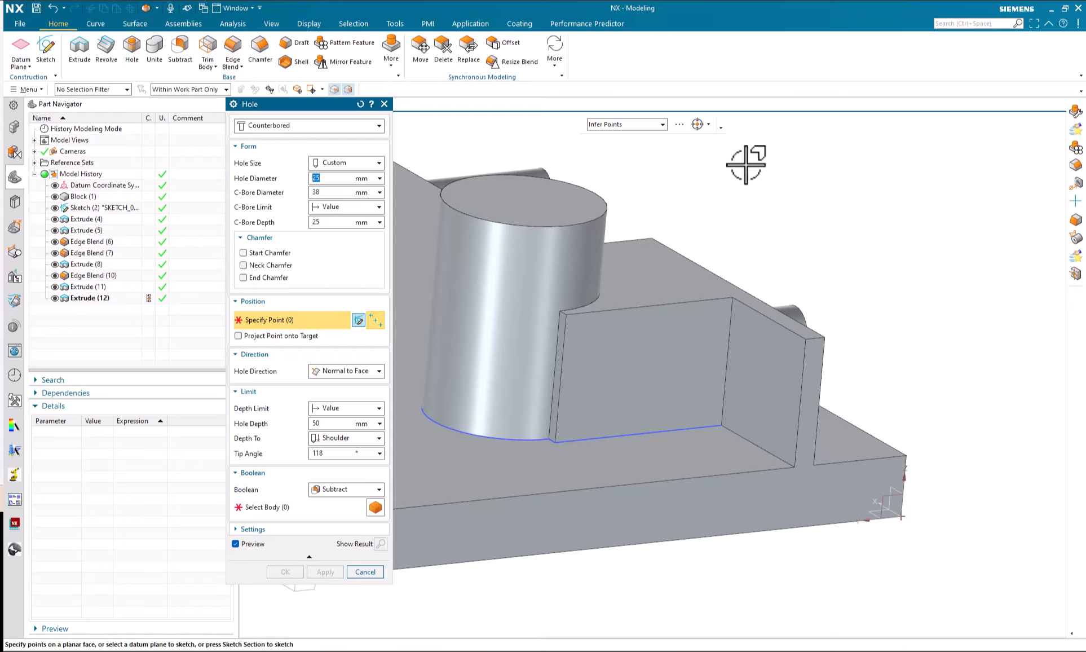
middle_click_drag(686, 141, 902, 366, "shift")
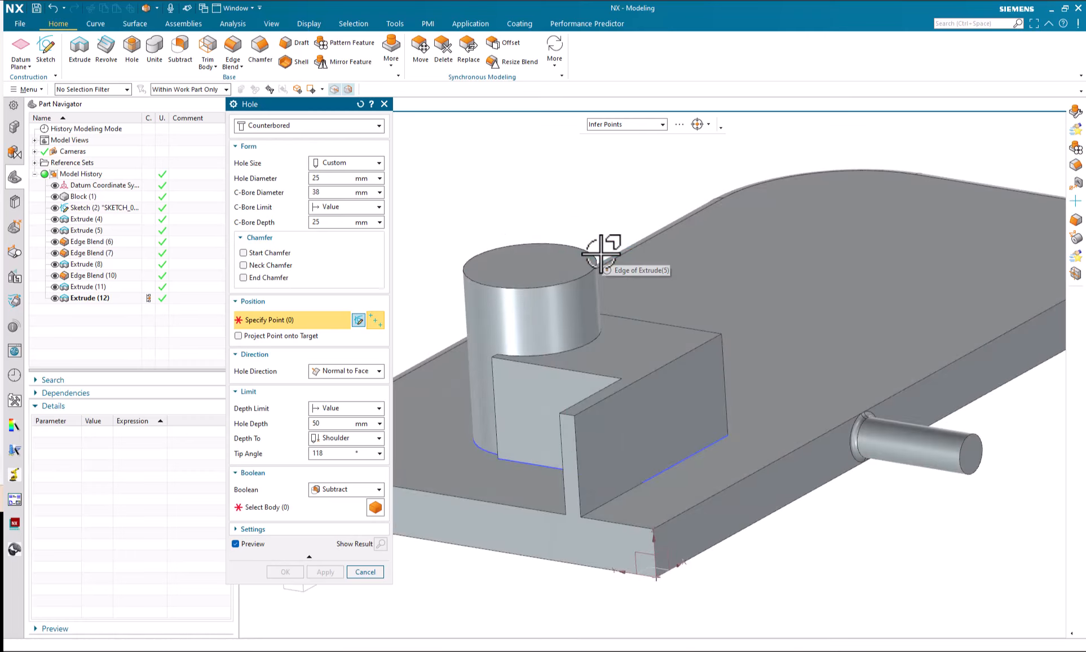
left_click(316, 126)
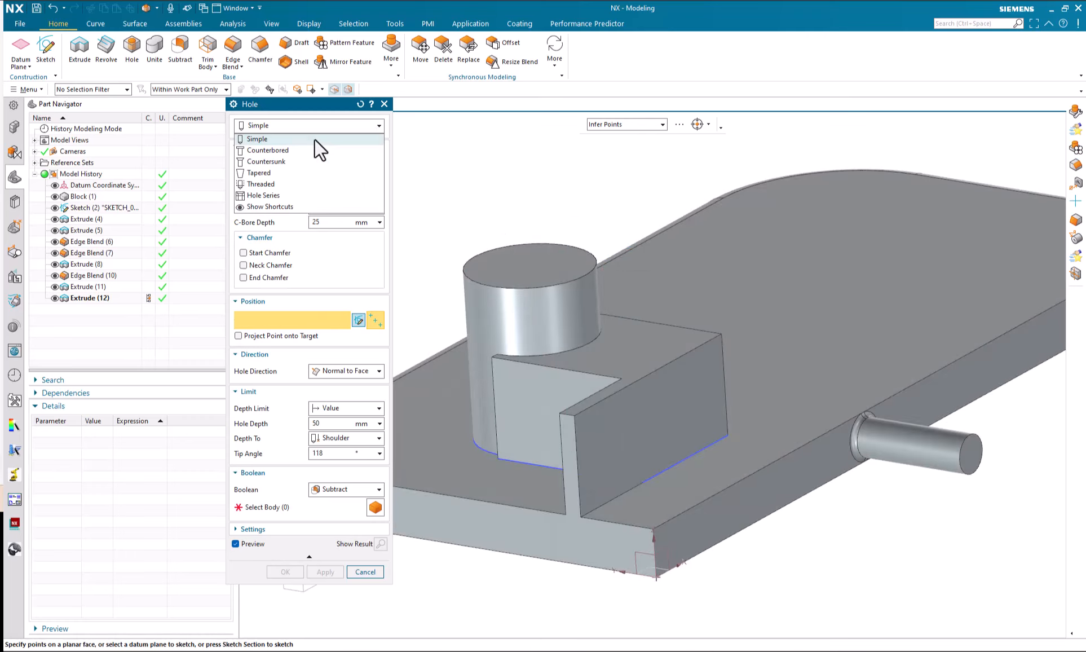
left_click(314, 138)
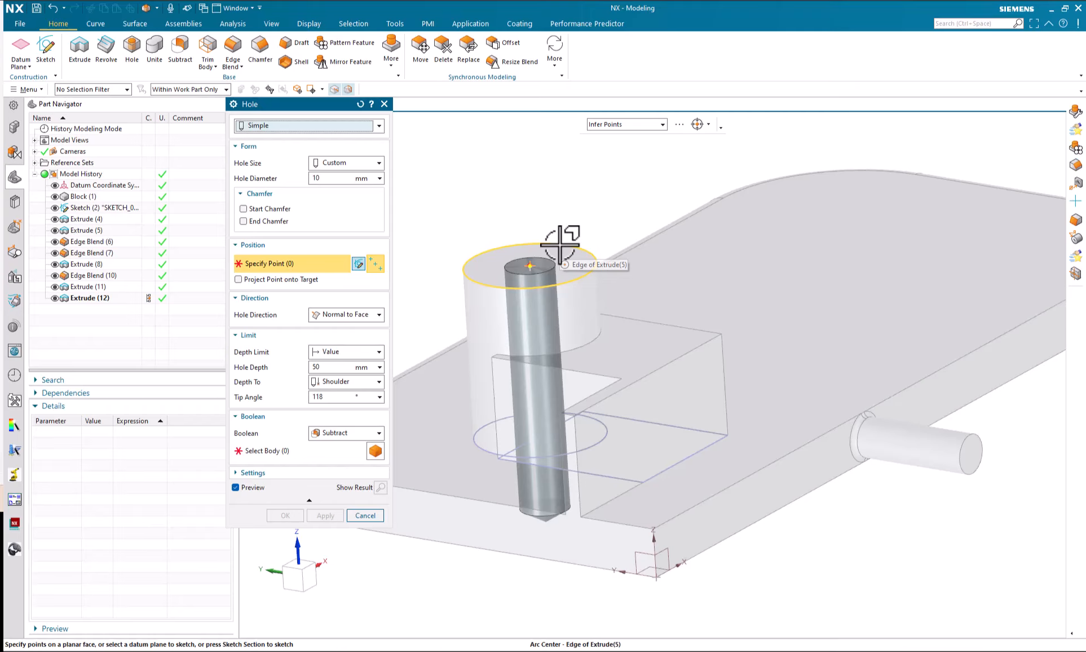
Step: Enable snapping to points on a face and place three hole points across the open area of the plate's top face
left_click(708, 124)
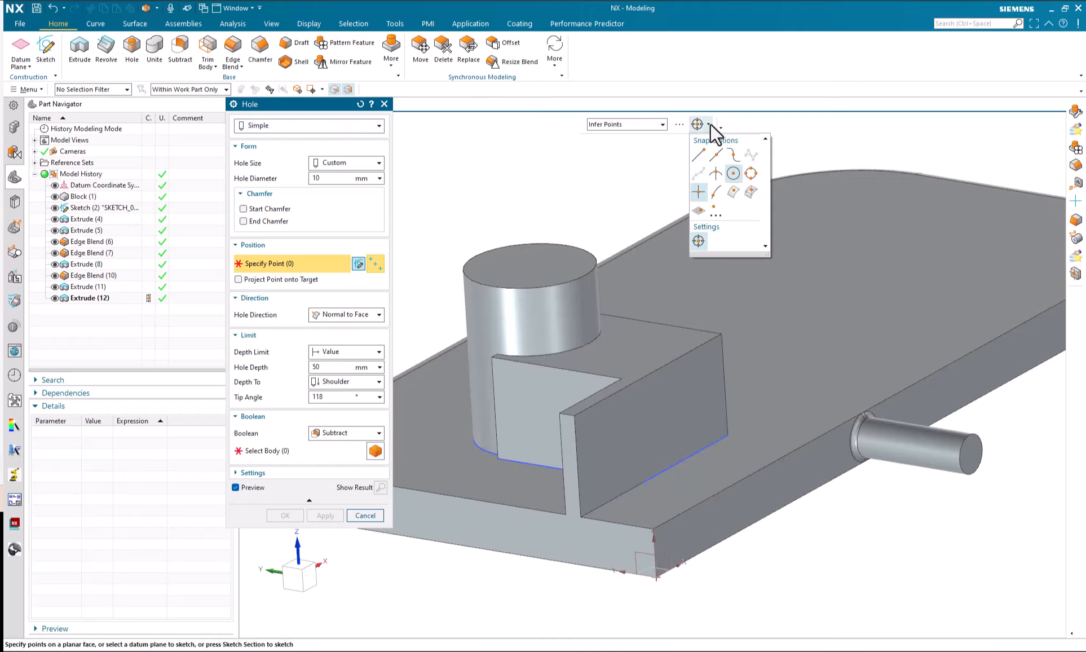
left_click(734, 191)
middle_click_drag(636, 199, 546, 247, "shift")
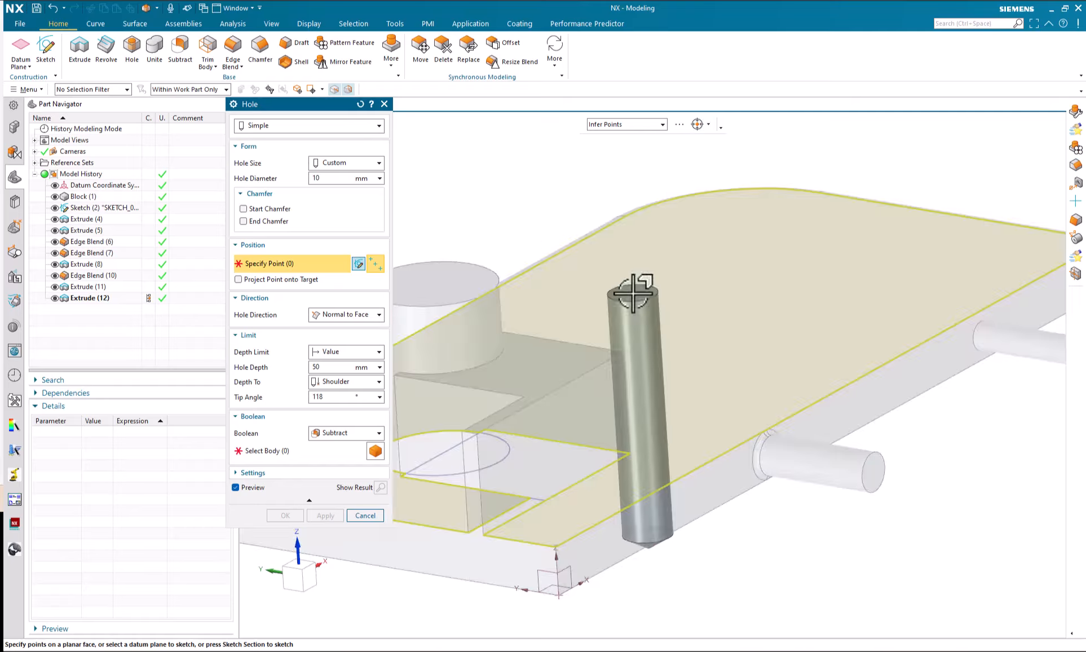
left_click(639, 284)
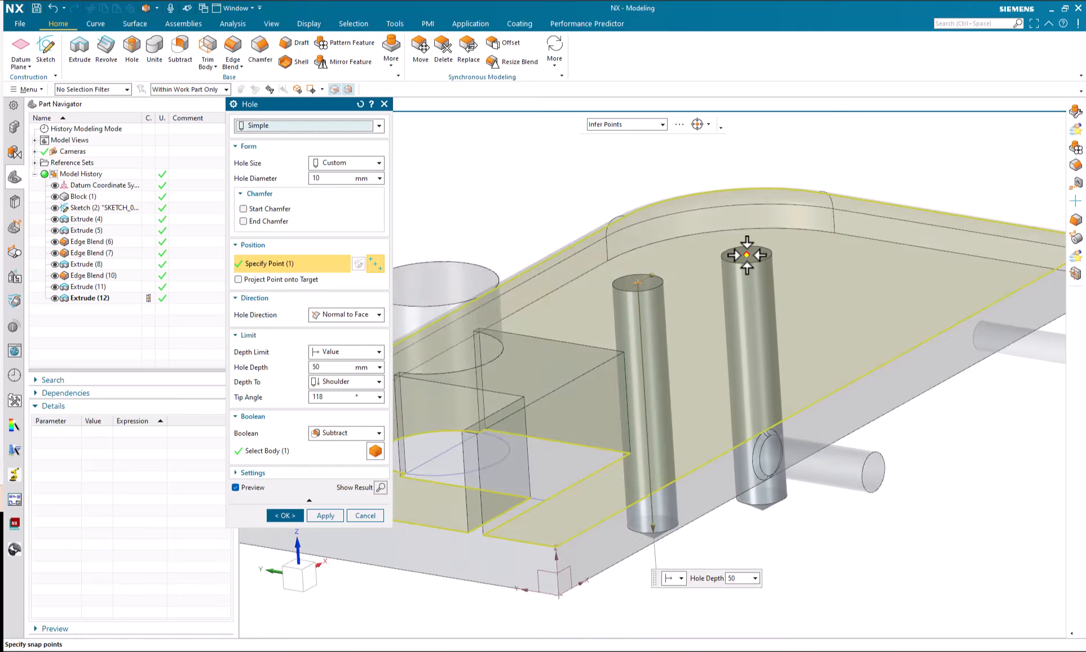
left_click(746, 255)
left_click(863, 291)
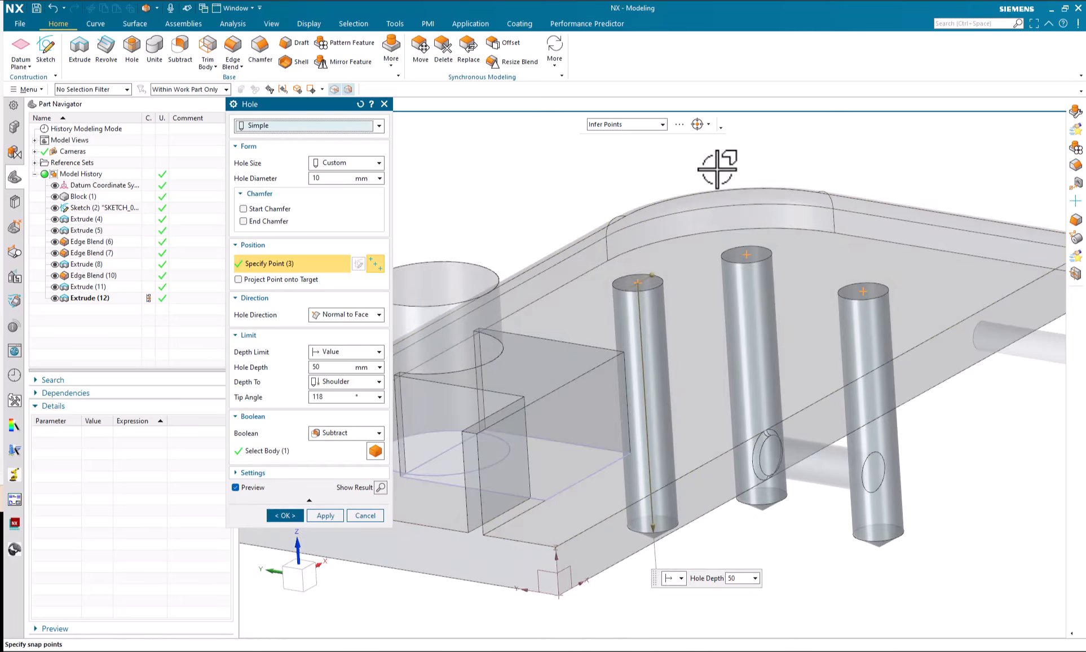
Step: Add a fourth hole point at the arc center of the cylindrical boss's top edge and create the holes
left_click(709, 125)
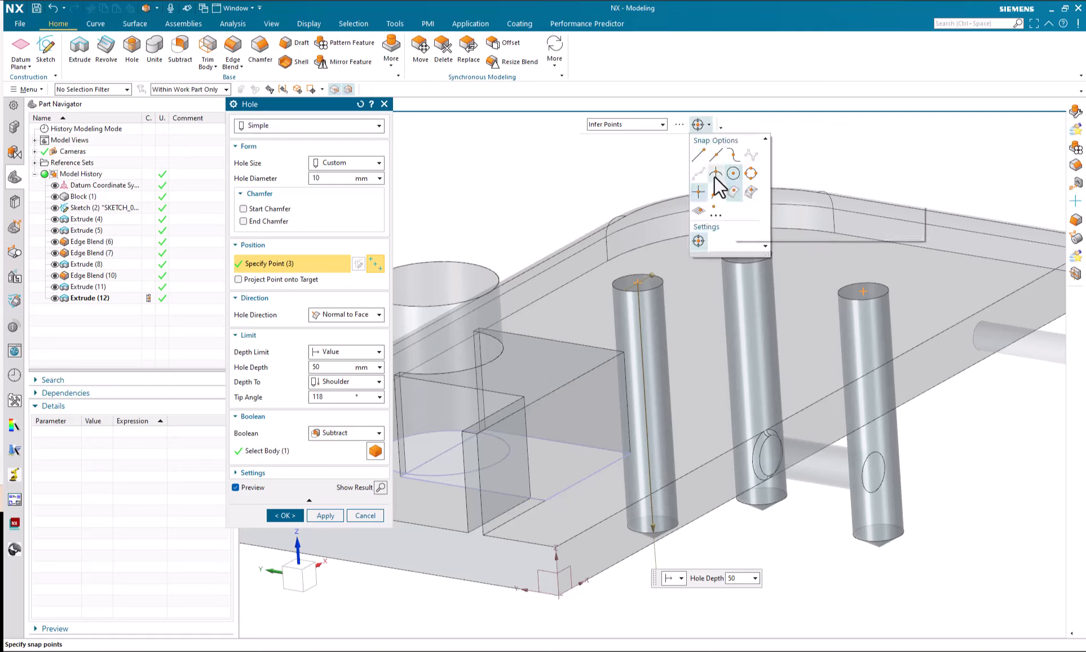
left_click(709, 126)
left_click(710, 126)
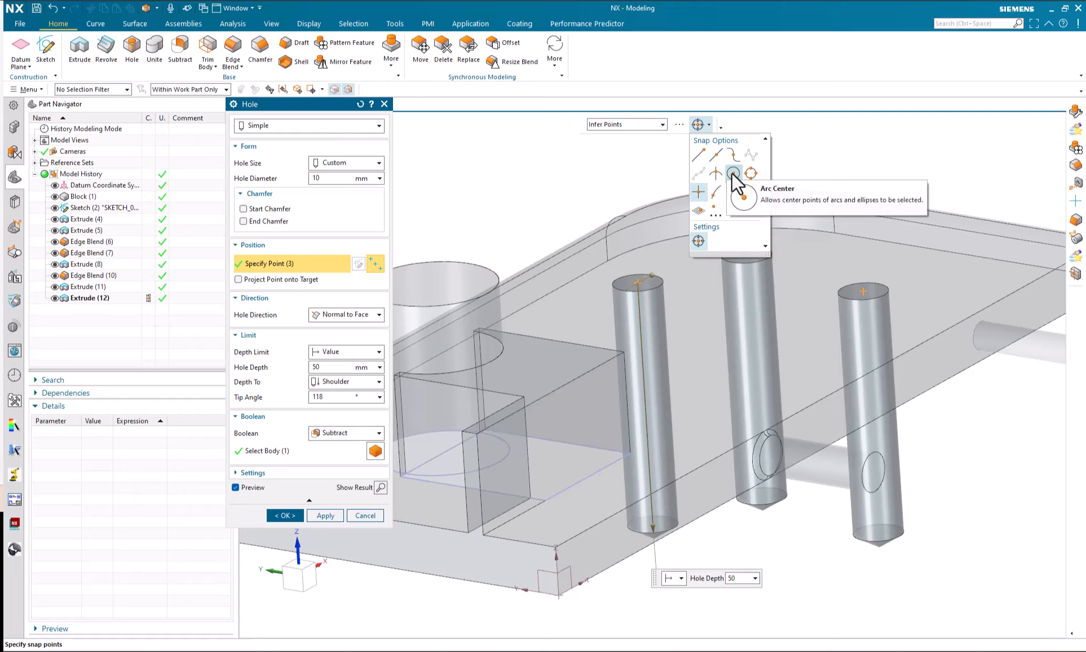
left_click(733, 174)
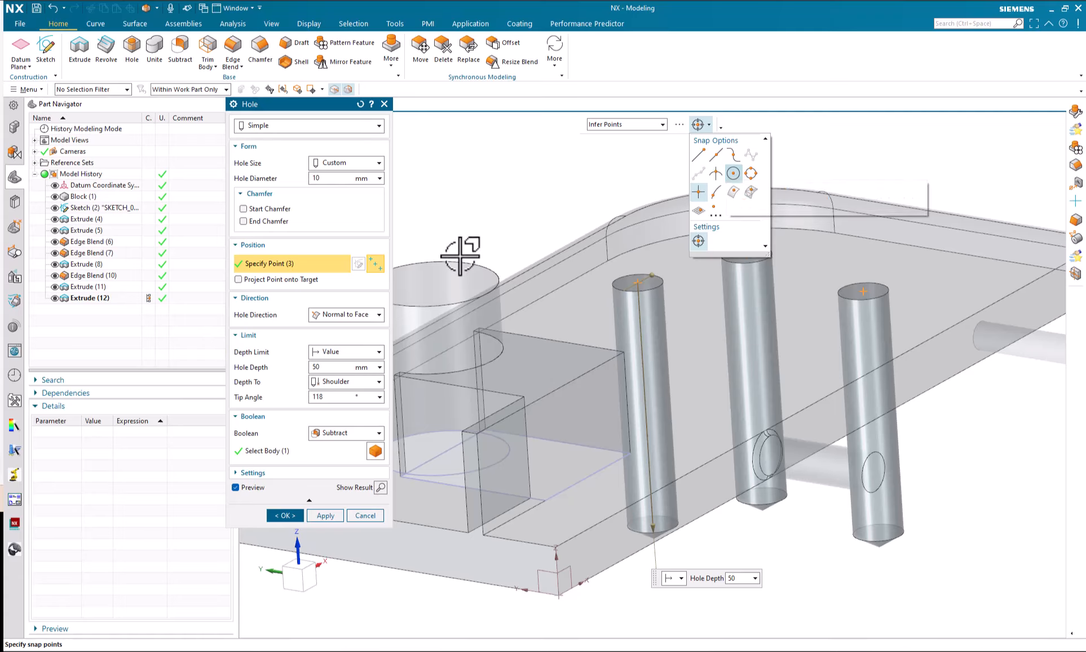
left_click(458, 263)
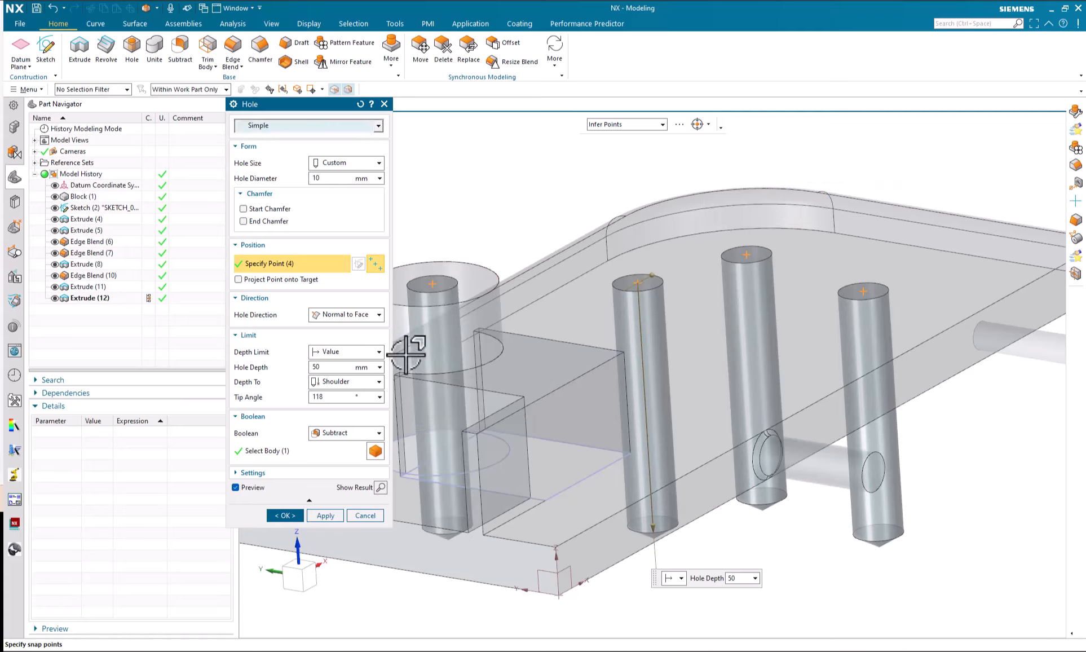
left_click(285, 515)
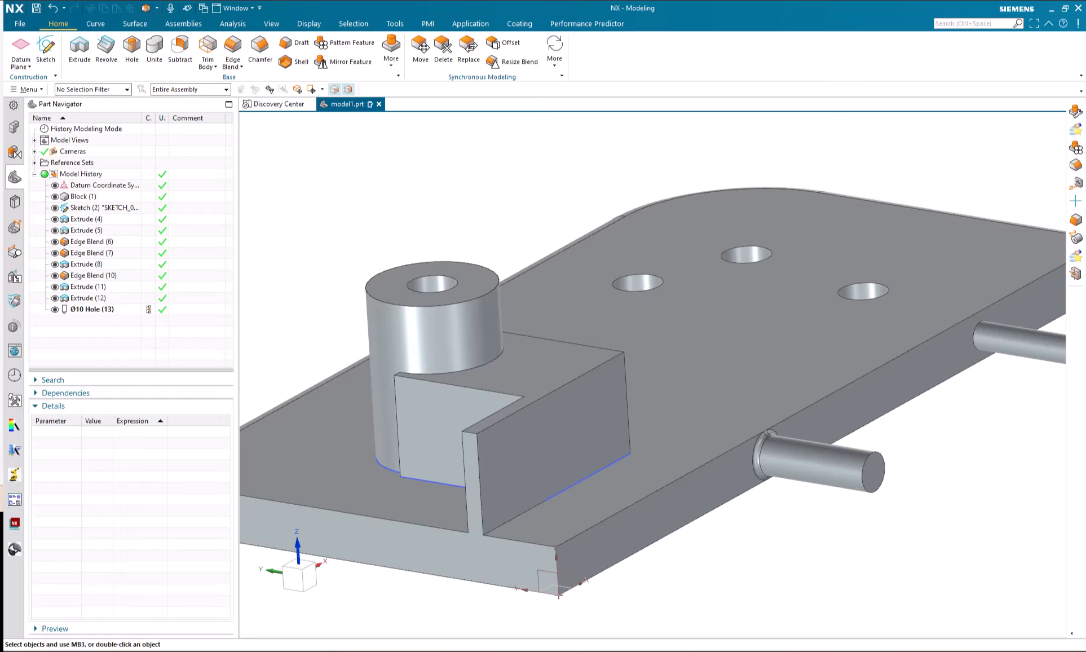
Step: Examine the drilled plate by orbiting it and snapping to straight-on views of its sides
scroll(417, 172, "down", 1)
middle_click_drag(422, 184, 444, 170, "shift")
middle_click_drag(444, 169, 468, 188)
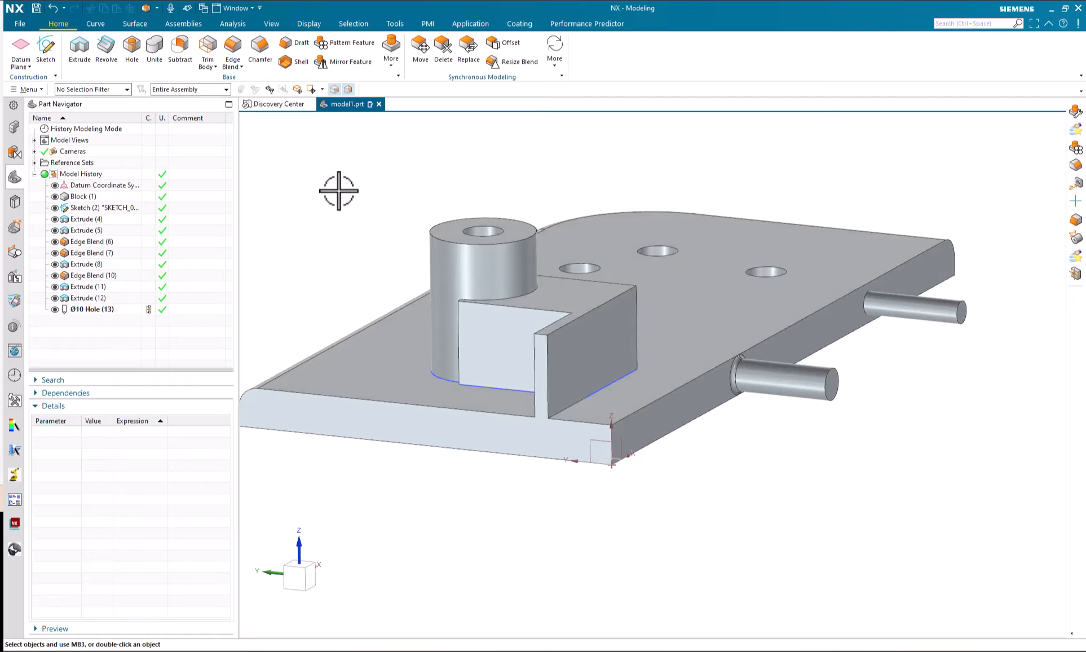
key("F8")
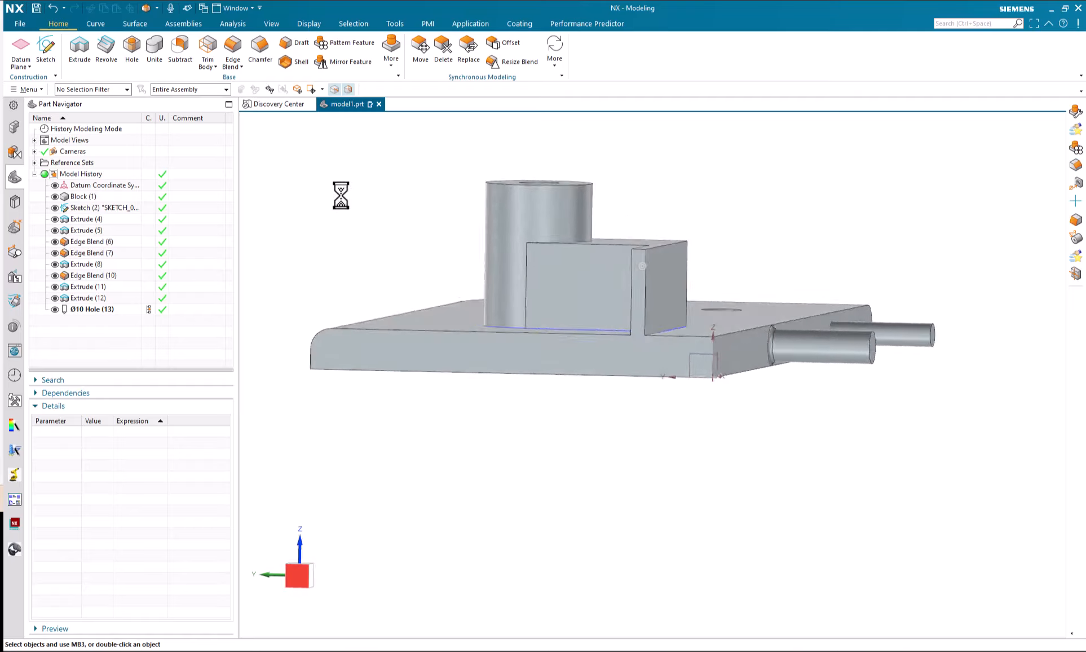
middle_click_drag(461, 209, 405, 218)
key("F8")
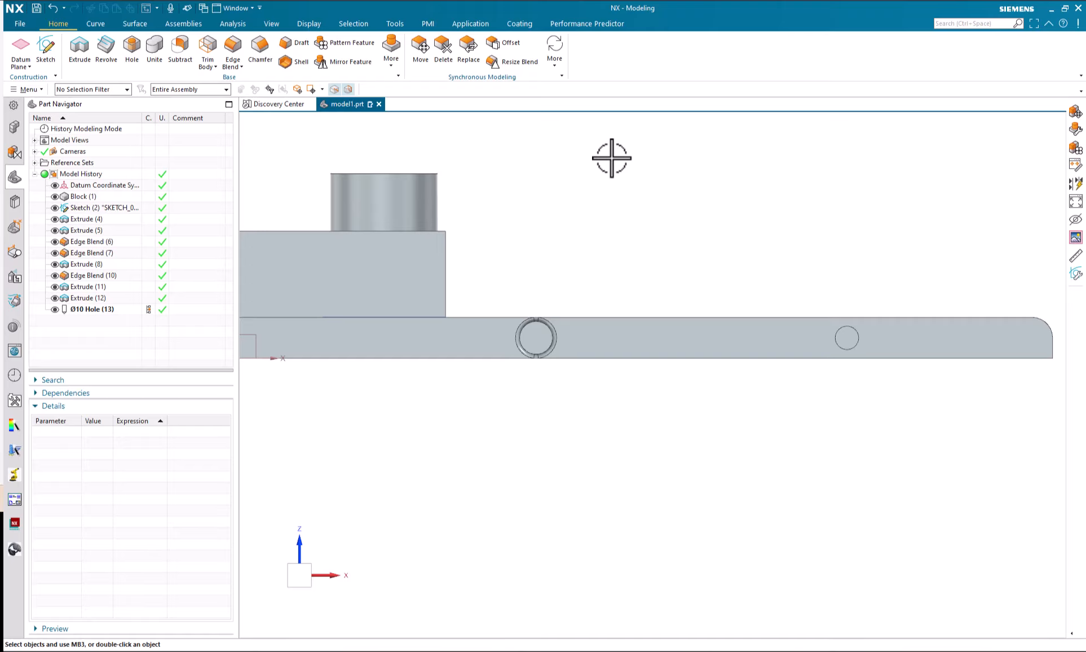
middle_click_drag(612, 164, 448, 477)
left_click(298, 585)
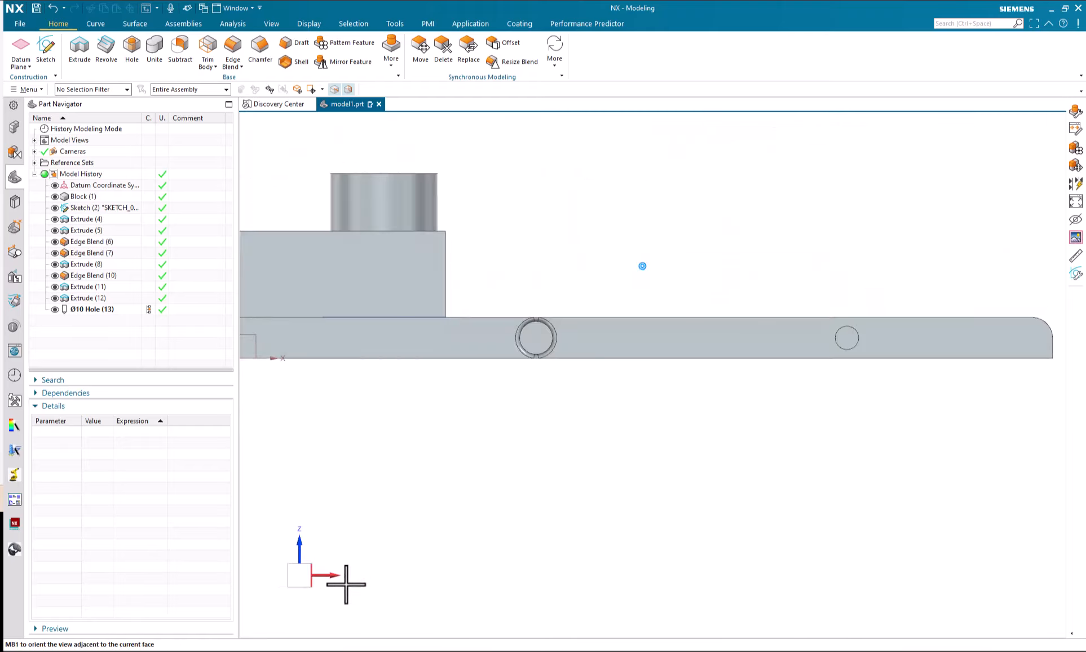
middle_click_drag(390, 578, 514, 516)
left_click(303, 577)
middle_click_drag(562, 548, 569, 551, "shift")
scroll(541, 532, "down", 1)
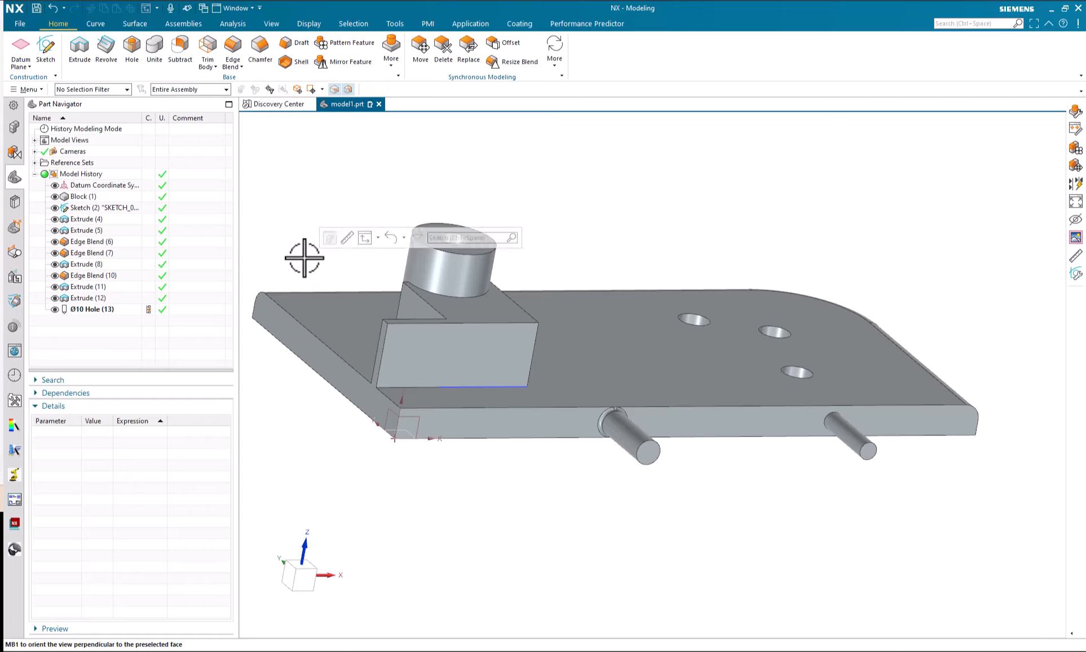
Step: Hide all sketches and all datums in the part with Show and Hide
left_click(275, 21)
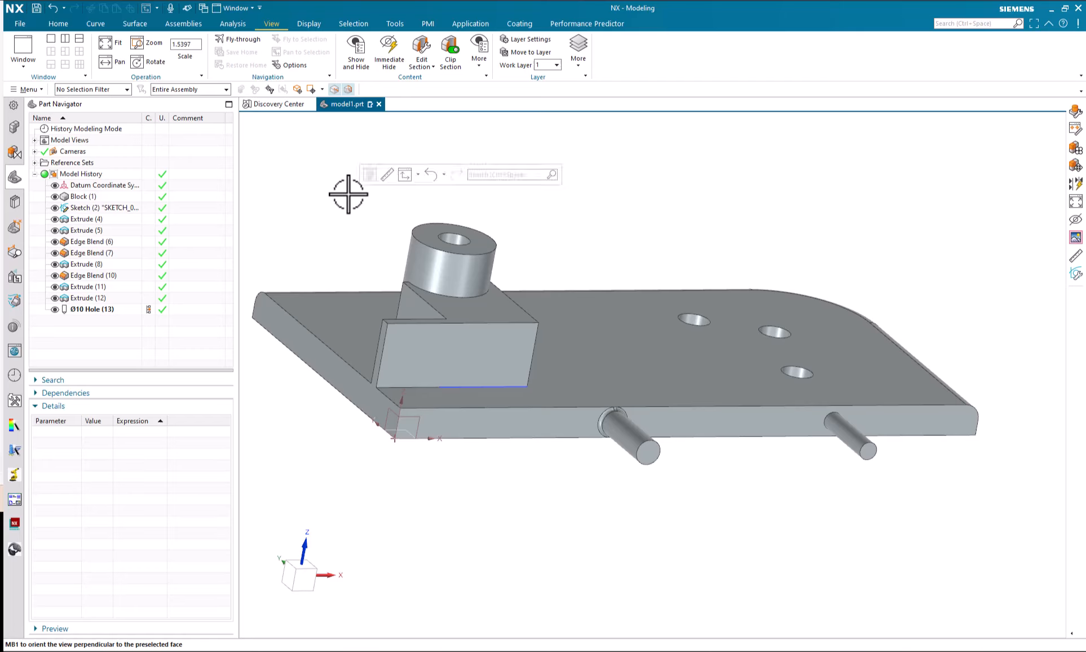
key("ctrl+w")
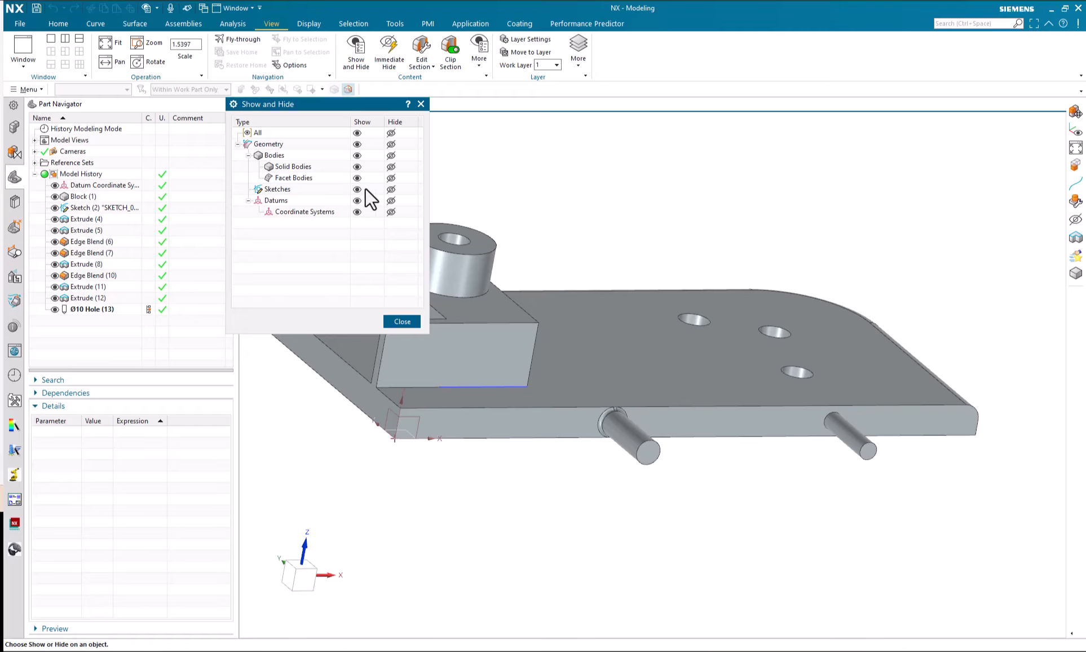
left_click(390, 189)
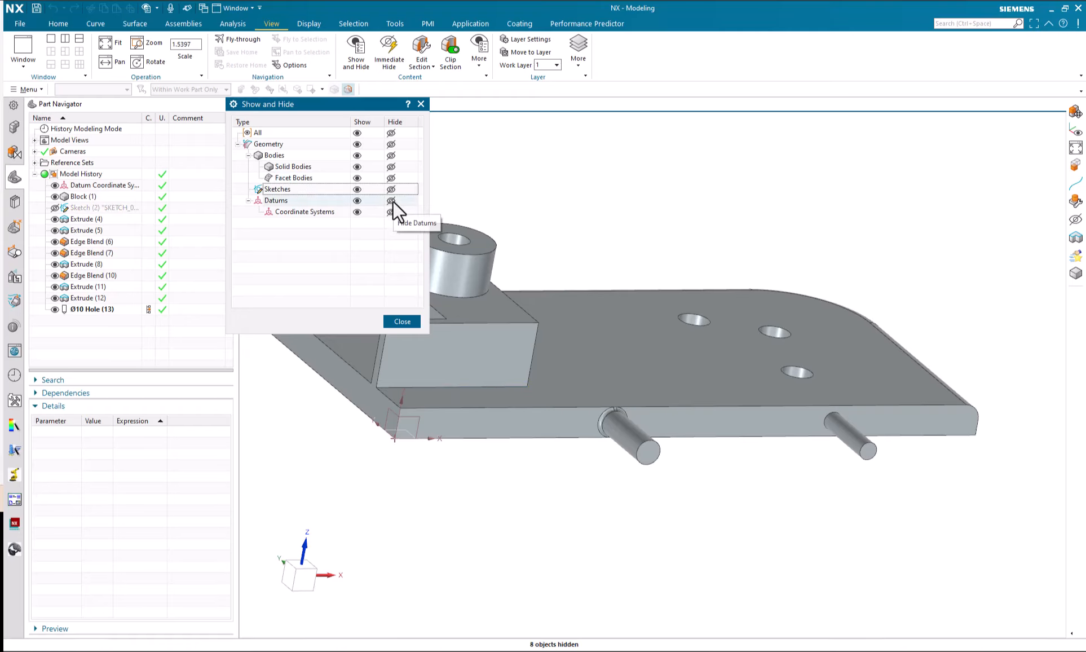
left_click(391, 200)
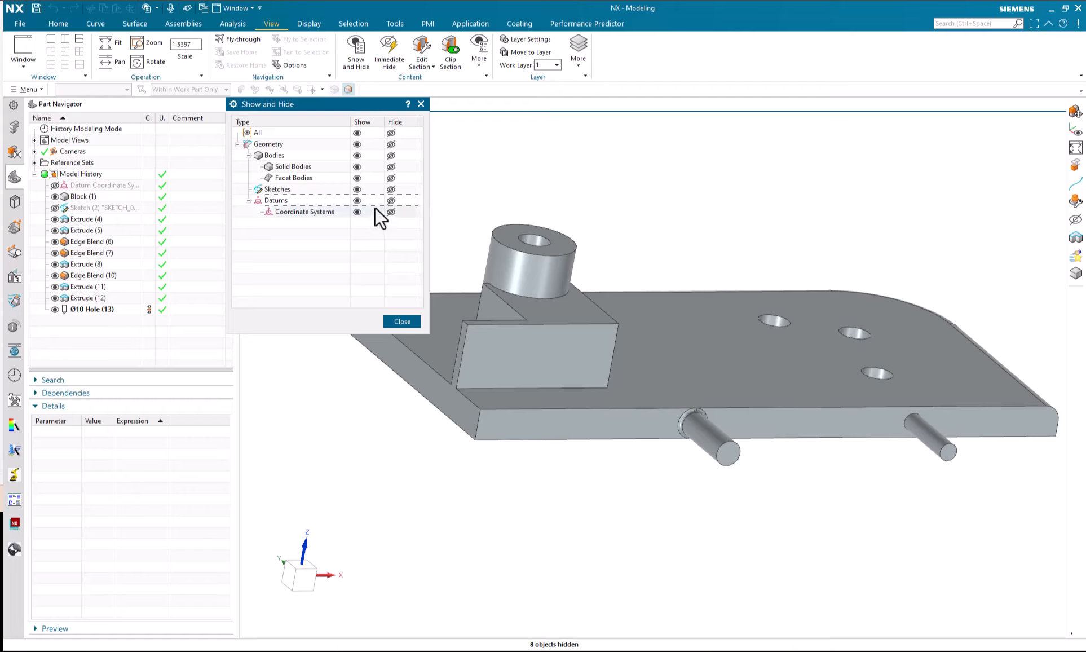
Step: Show all objects again, close Show and Hide, and narrow the Part Navigator to enlarge the graphics area
left_click(358, 132)
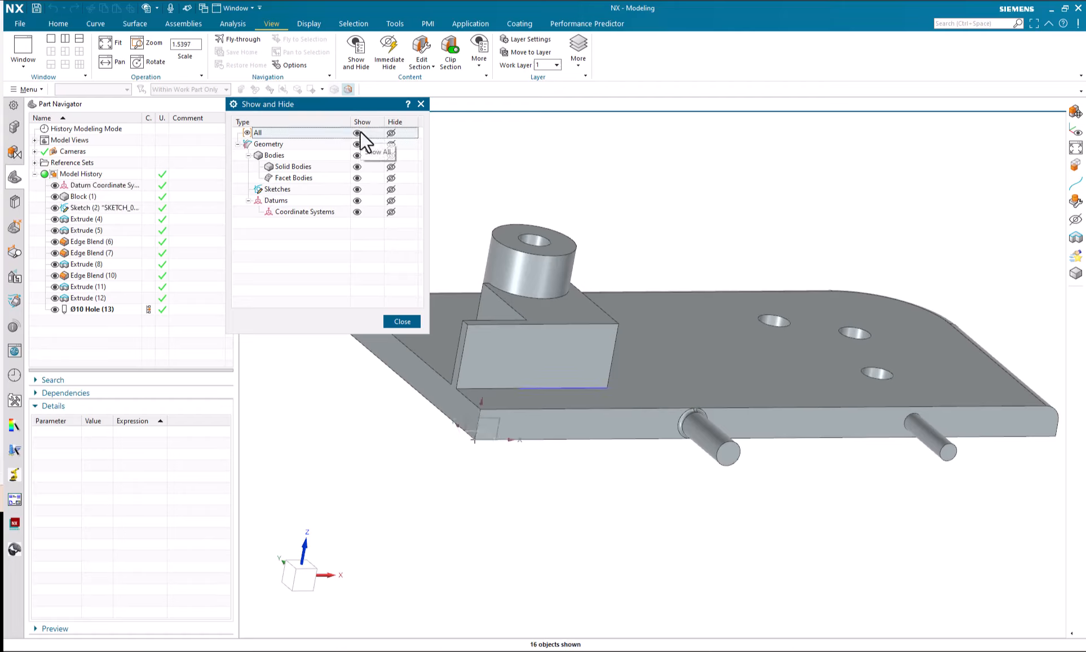
left_click(407, 322)
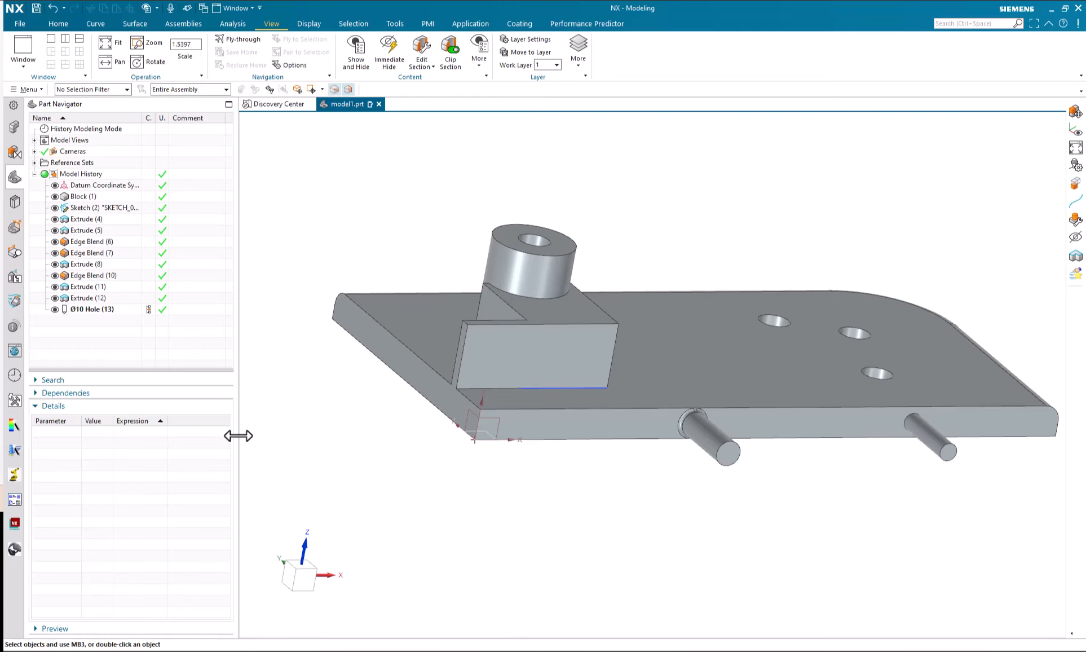
left_click_drag(237, 435, 169, 439)
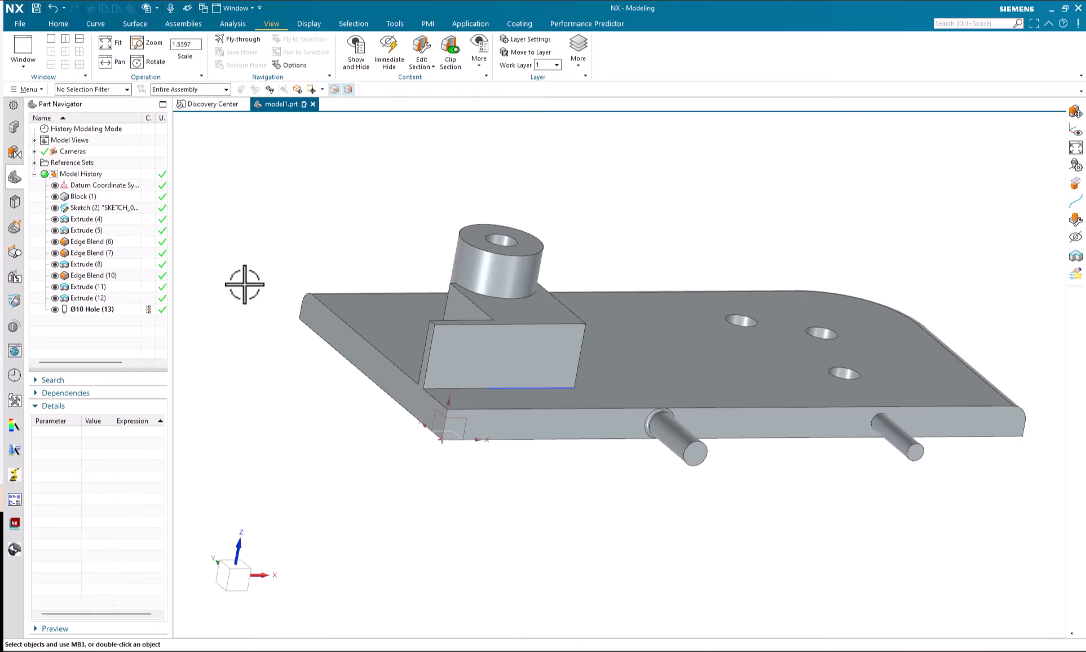